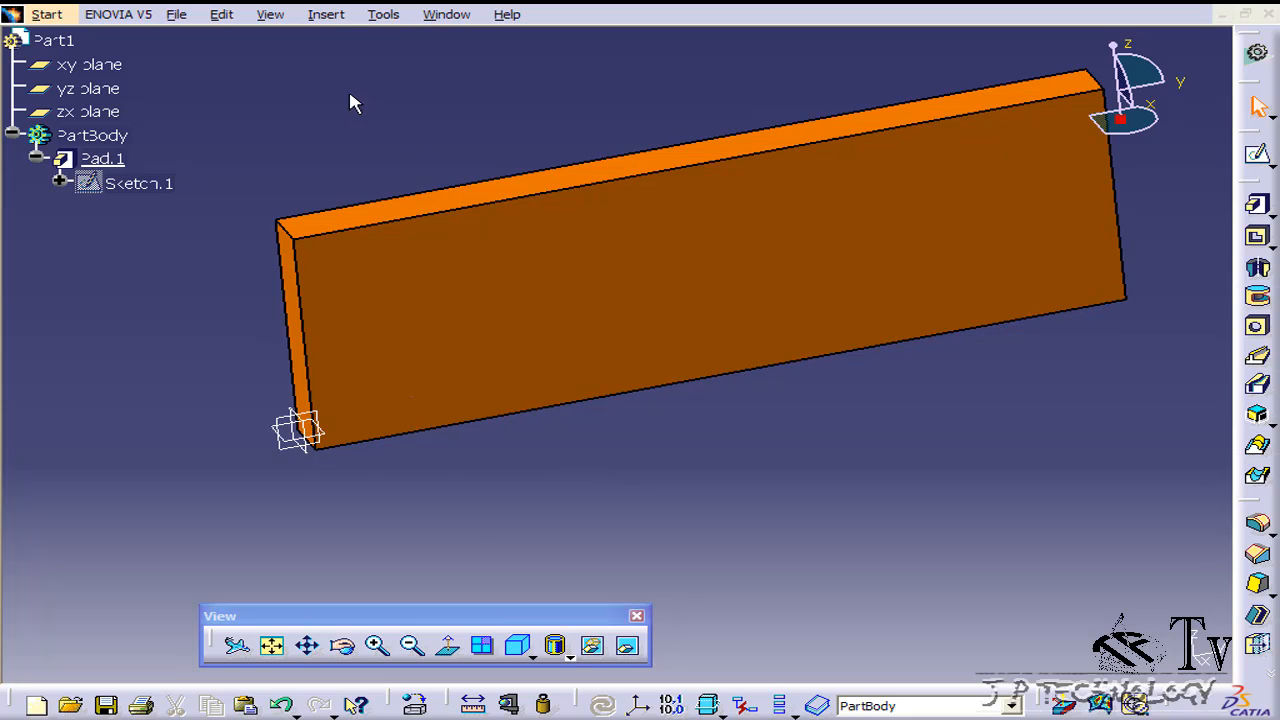
{"action": "left_click", "coordinate": [341, 19]}
{"action": "left_click", "coordinate": [341, 22]}
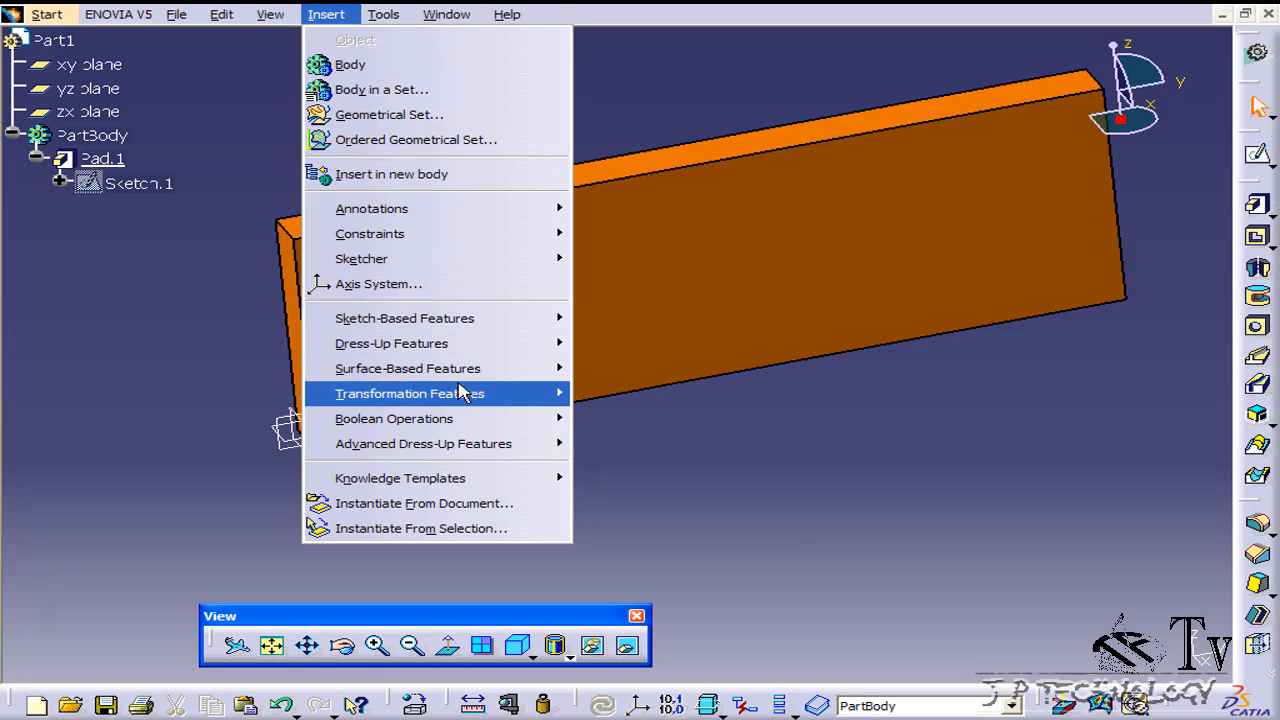
{"action": "mouse_move", "coordinate": [458, 400]}
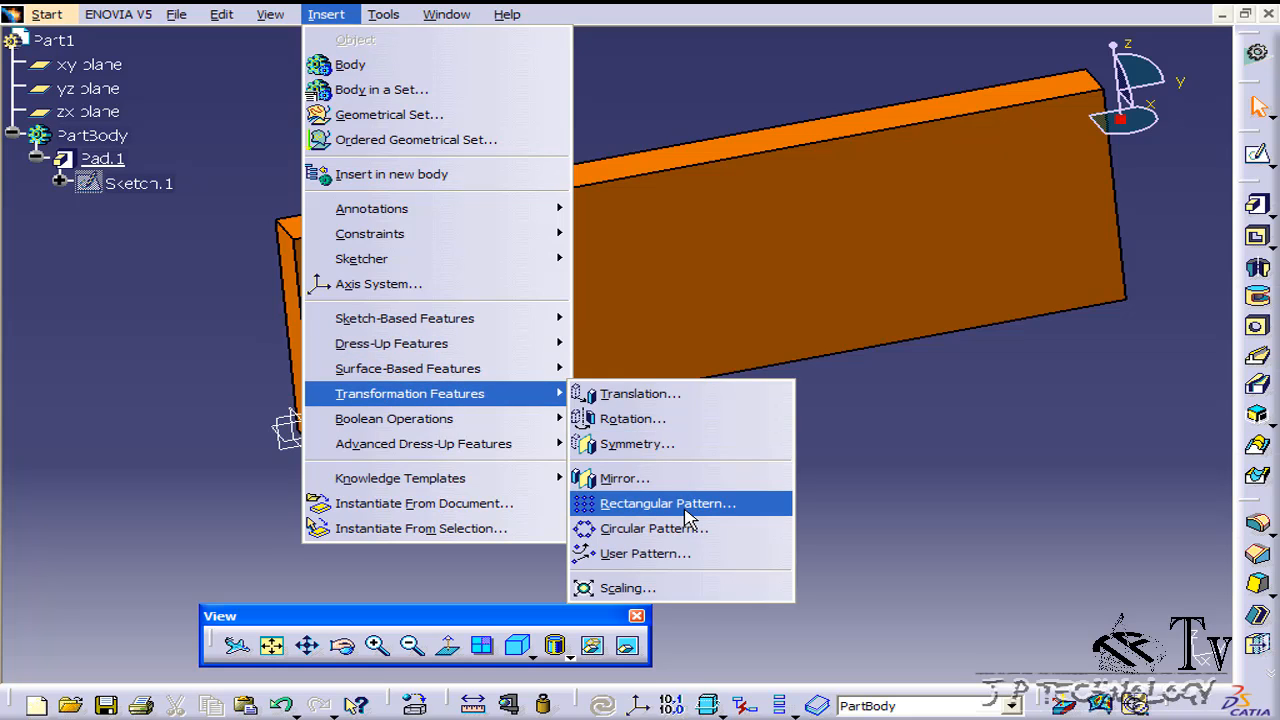
{"action": "left_click", "coordinate": [896, 454]}
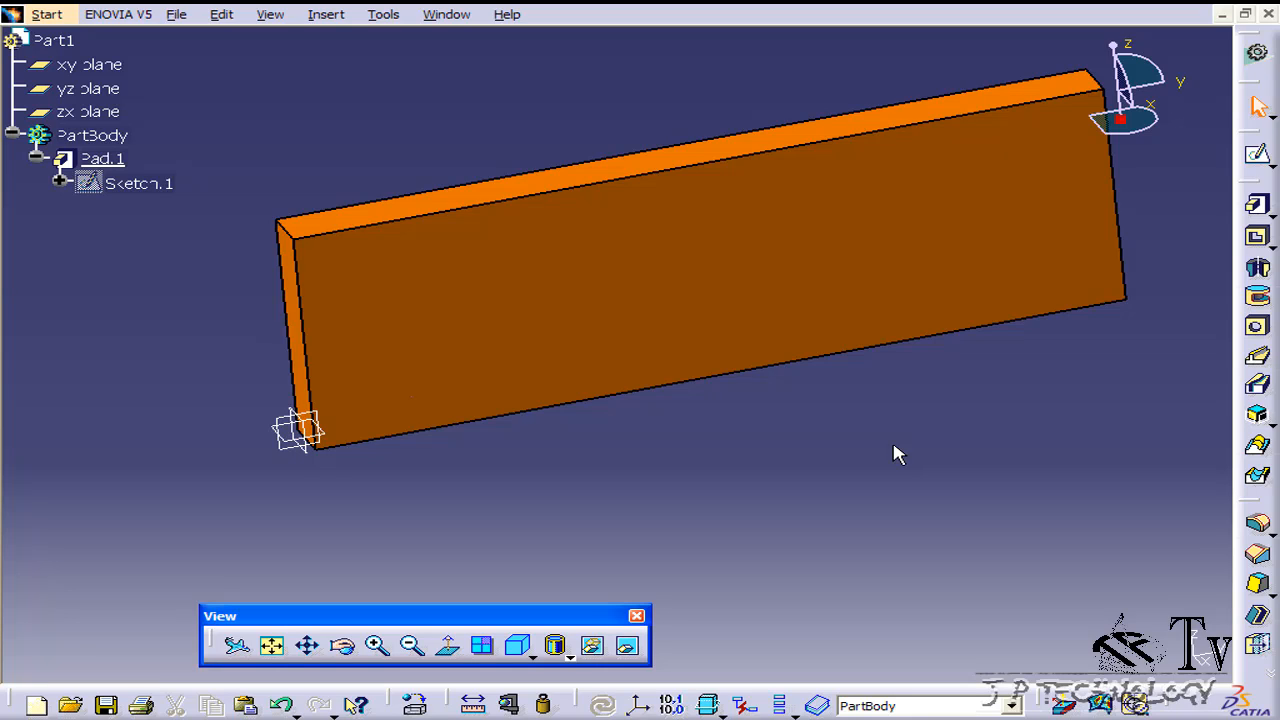
Step: Start a sketch on the plate's large front face and draw a circle about 22 mm in diameter left of its middle
{"action": "middle_click_drag", "start_coordinate": [640, 441], "coordinate": [357, 383]}
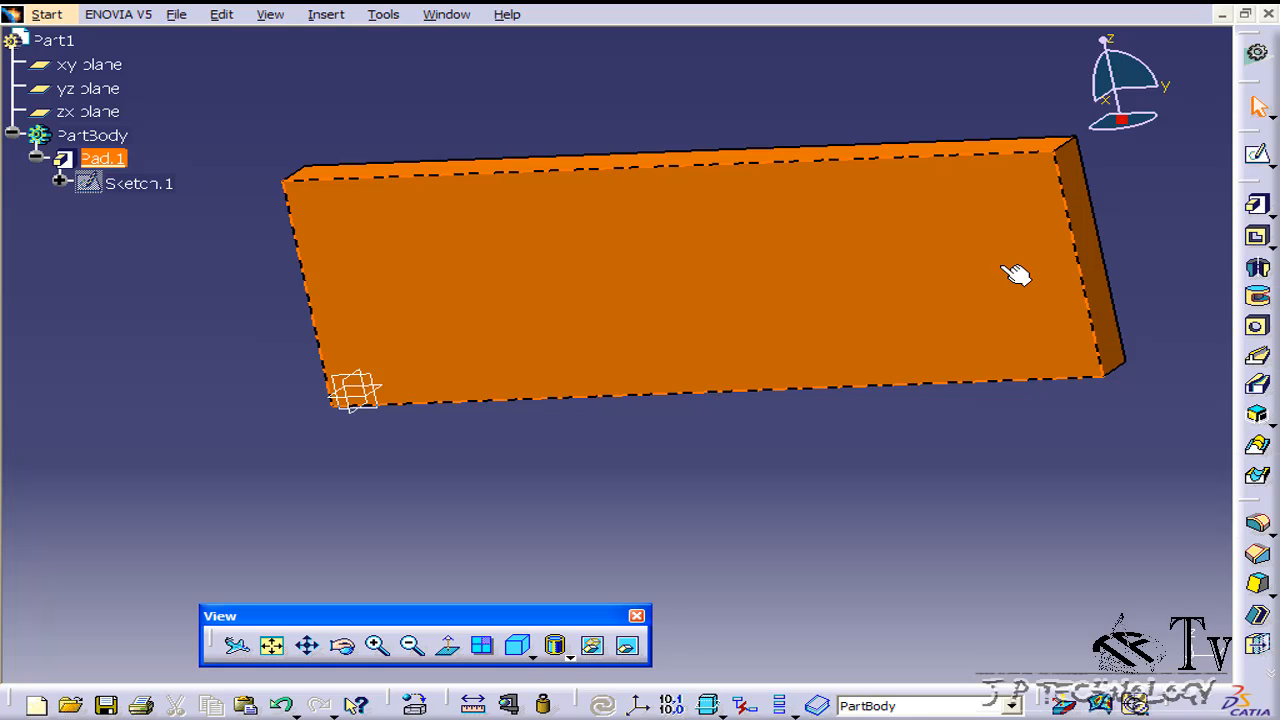
{"action": "left_click", "coordinate": [748, 284]}
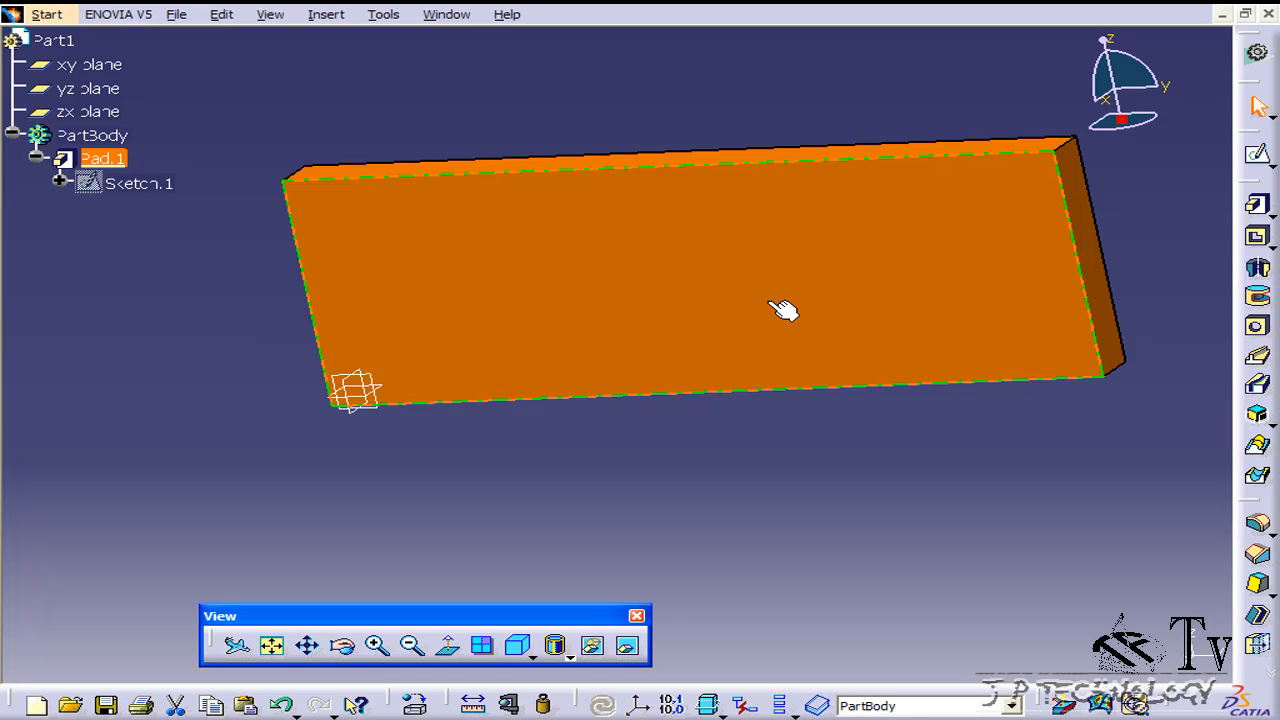
{"action": "left_click", "coordinate": [1256, 154]}
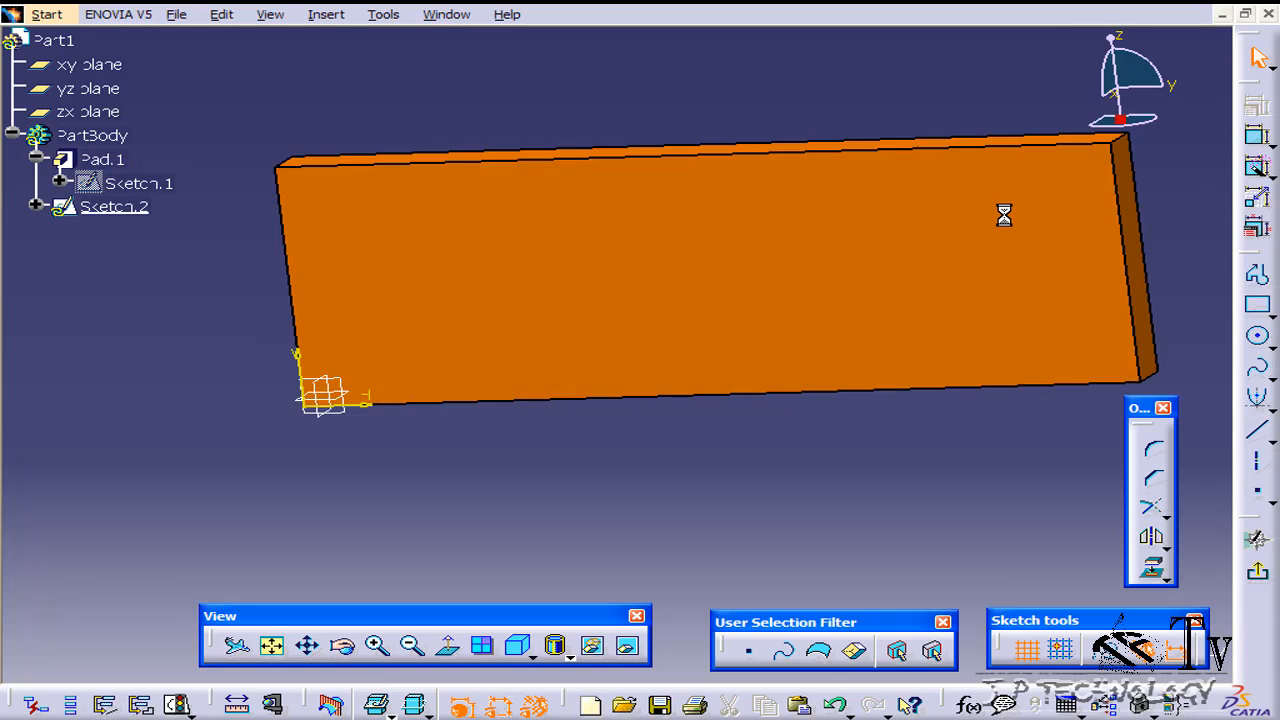
{"action": "left_click", "coordinate": [1256, 337]}
{"action": "left_click", "coordinate": [531, 297]}
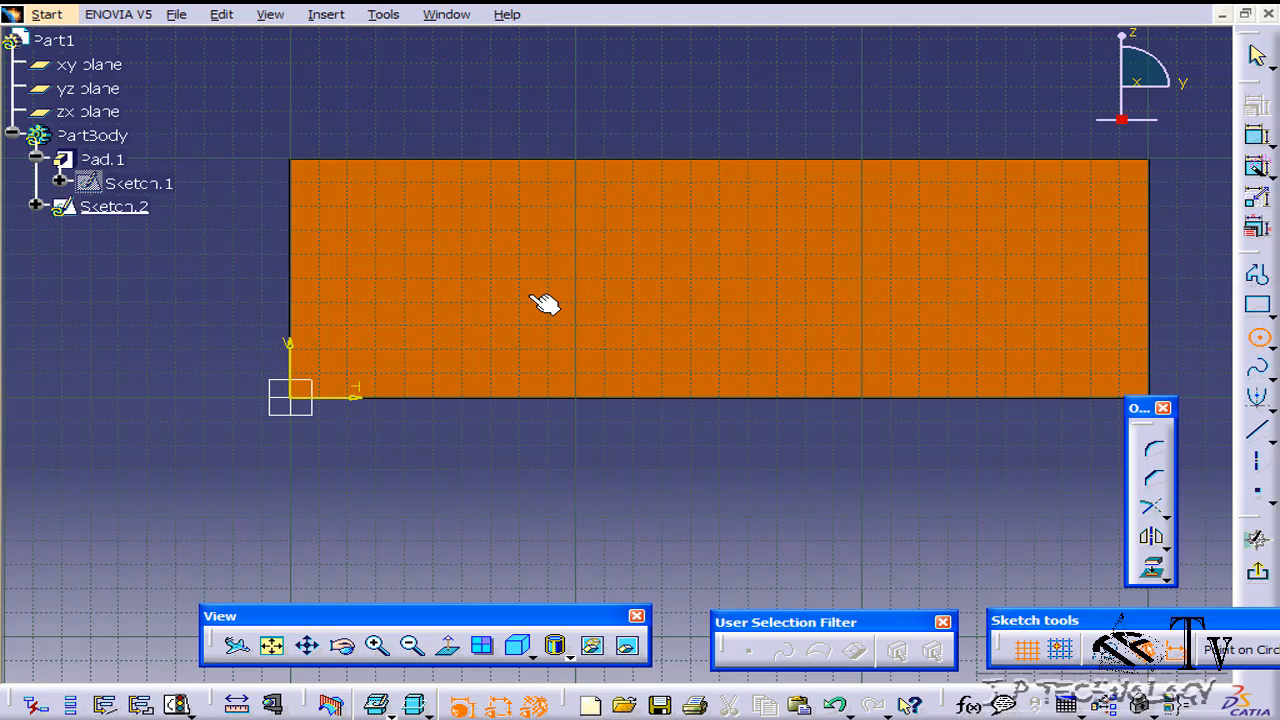
{"action": "left_click", "coordinate": [563, 299]}
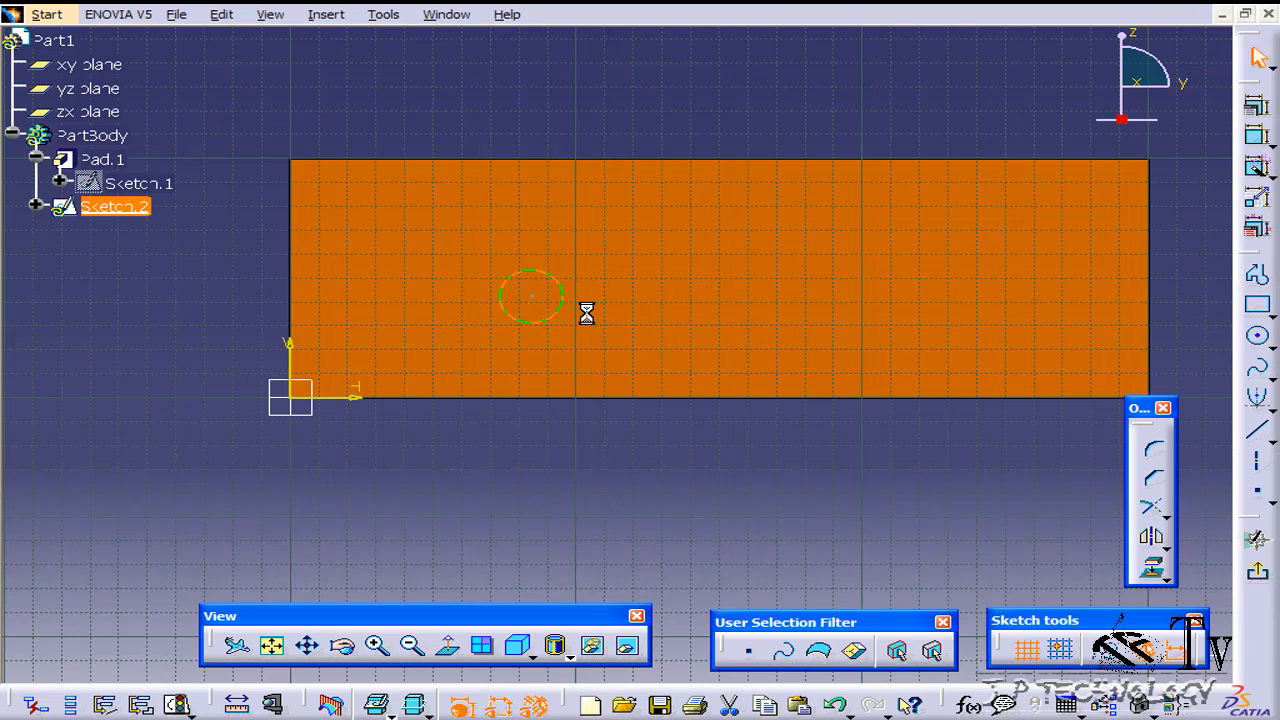
Step: Dimension the circle's diameter and set it to 10 mm
{"action": "left_click", "coordinate": [1256, 137]}
{"action": "left_click", "coordinate": [558, 293]}
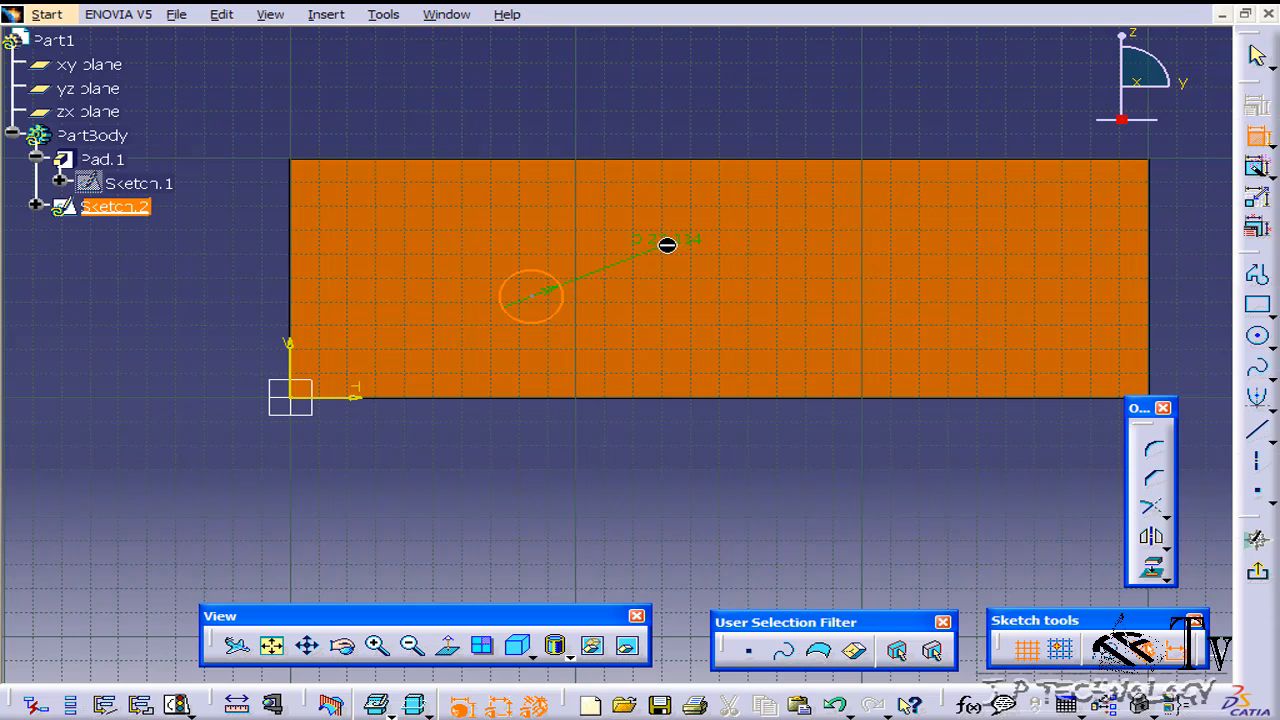
{"action": "left_click", "coordinate": [500, 119]}
{"action": "double_click", "coordinate": [500, 119]}
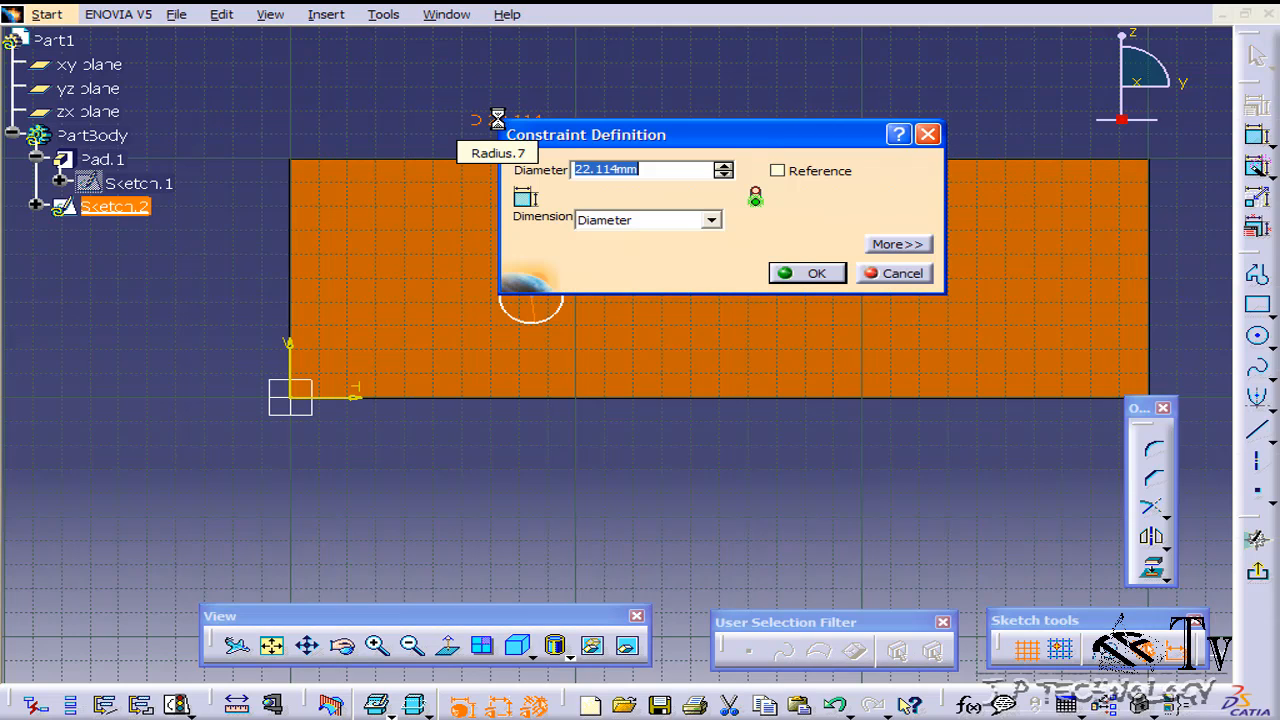
{"action": "type", "text": "10"}
{"action": "key", "text": "Return"}
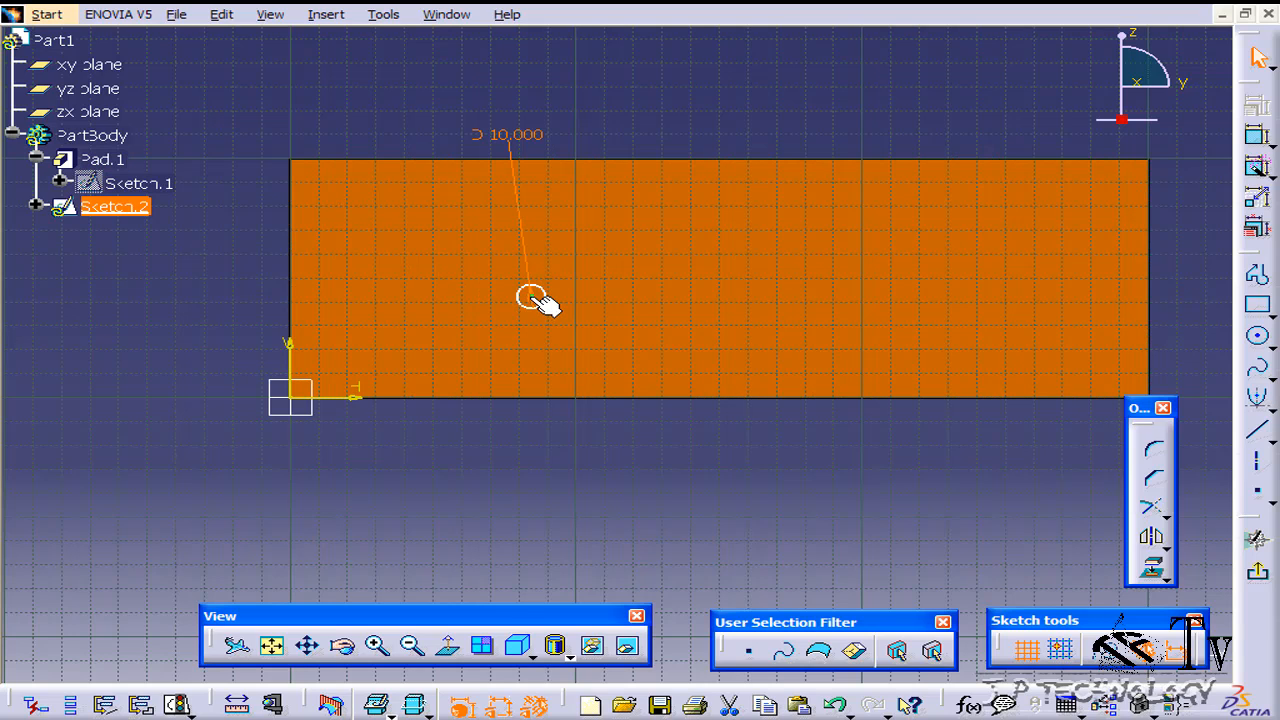
Step: Move the circle near the plate corner at the origin and constrain its centre 10 mm above the horizontal axis
{"action": "mouse_move", "coordinate": [543, 306]}
{"action": "left_mouse_down"}
{"action": "mouse_move", "coordinate": [484, 309]}
{"action": "mouse_move", "coordinate": [326, 368]}
{"action": "left_mouse_up"}
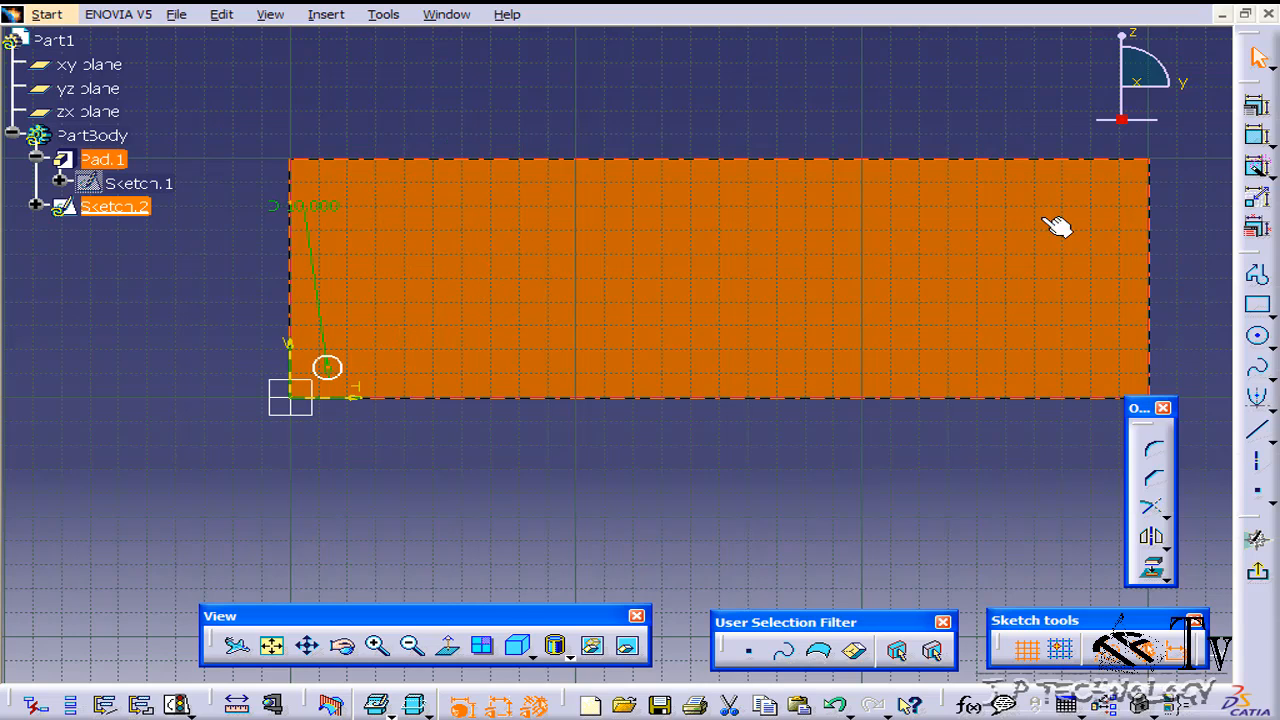
{"action": "left_click", "coordinate": [1250, 138]}
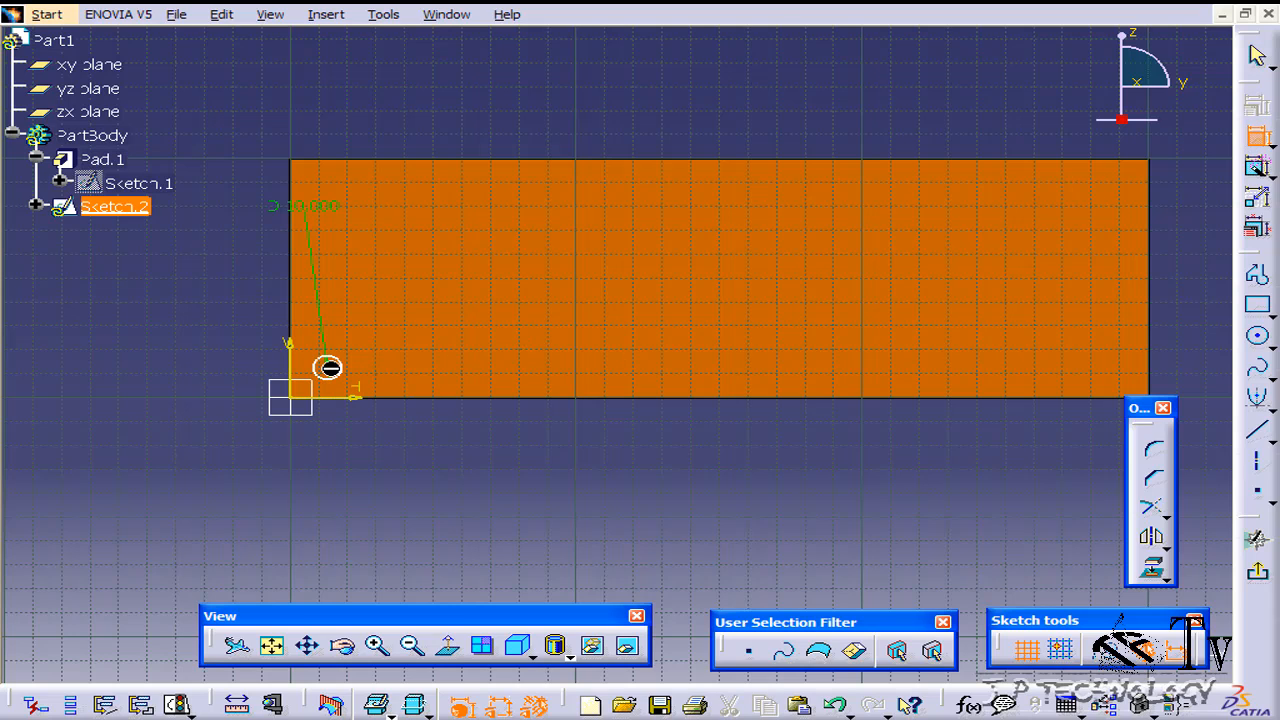
{"action": "mouse_move", "coordinate": [332, 443]}
{"action": "middle_mouse_down"}
{"action": "mouse_move", "coordinate": [431, 317]}
{"action": "mouse_move", "coordinate": [757, 346]}
{"action": "middle_mouse_up"}
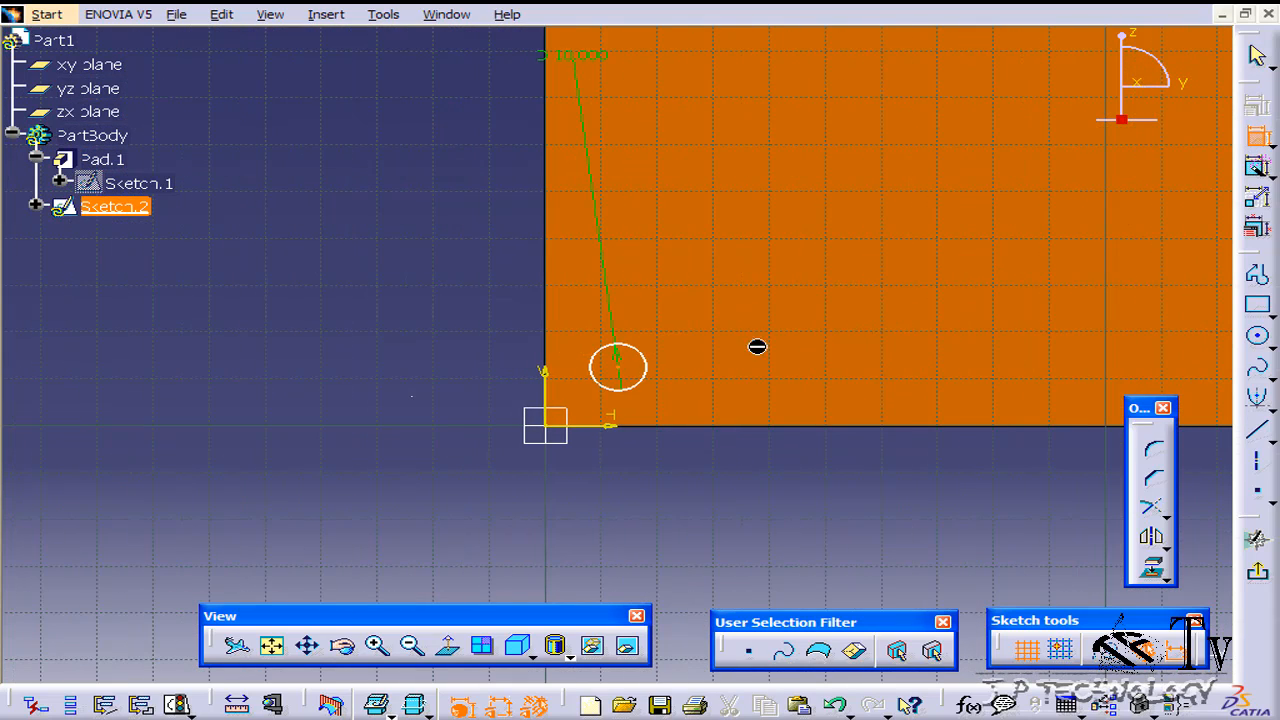
{"action": "left_click", "coordinate": [619, 370]}
{"action": "left_click", "coordinate": [607, 428]}
{"action": "left_click", "coordinate": [745, 390]}
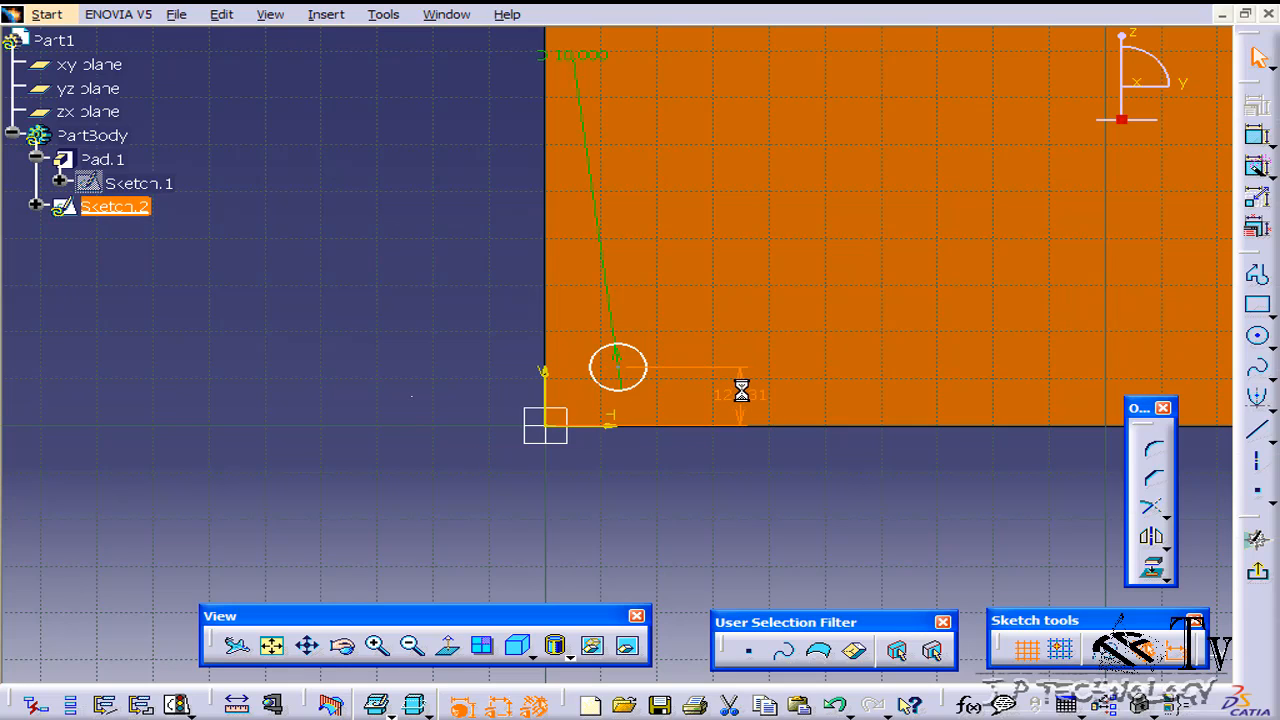
{"action": "double_click", "coordinate": [745, 390]}
{"action": "type", "text": "10"}
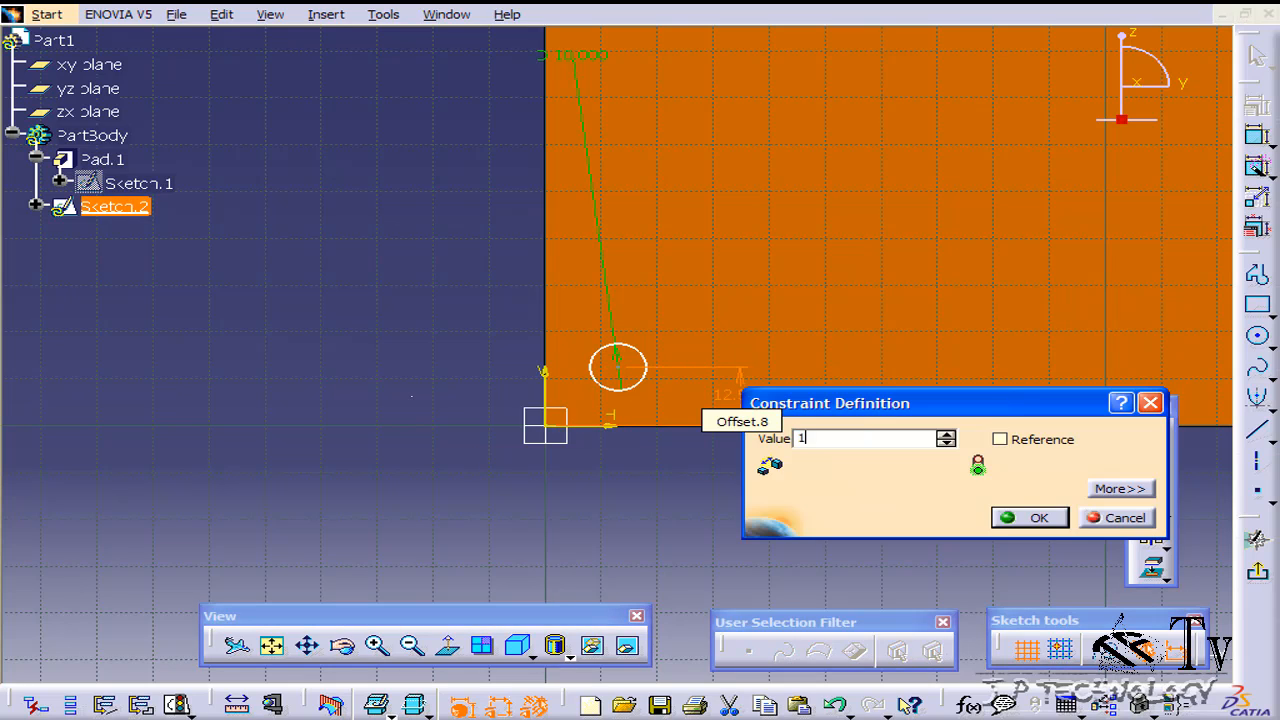
{"action": "key", "text": "Return"}
Step: Constrain the circle's centre 10 mm from the vertical axis
{"action": "left_click", "coordinate": [1256, 138]}
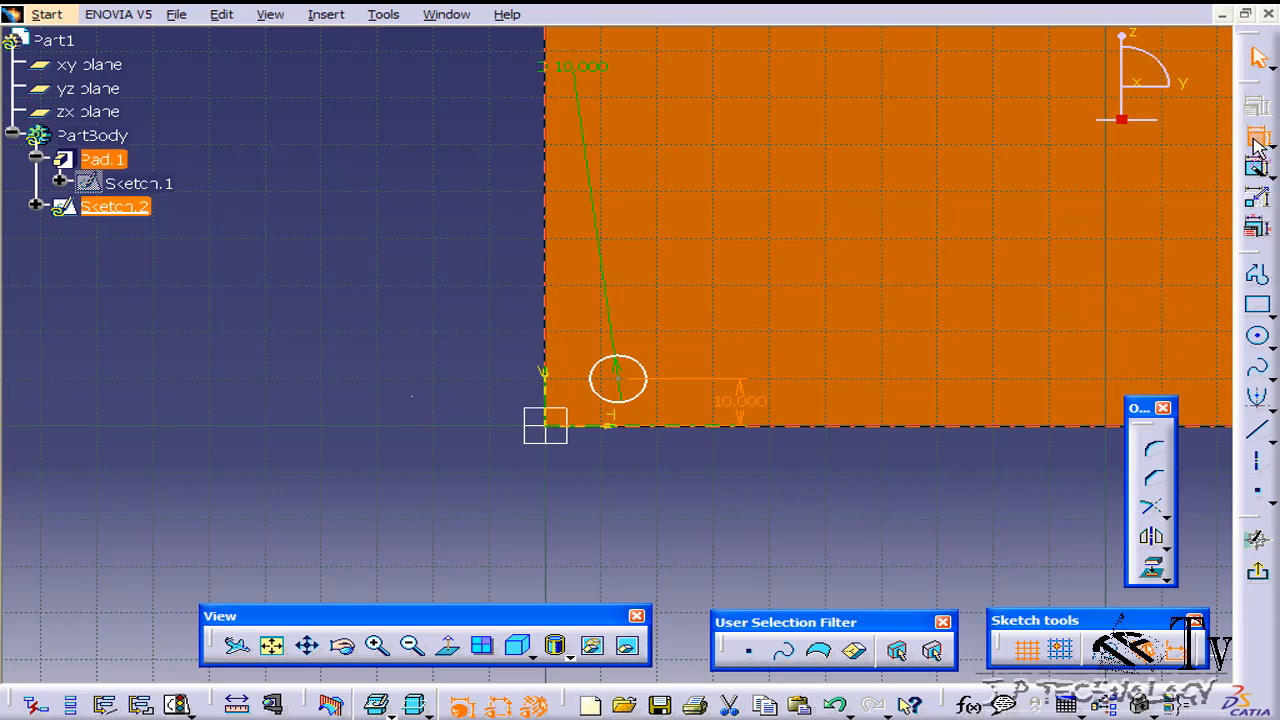
{"action": "left_click", "coordinate": [550, 388]}
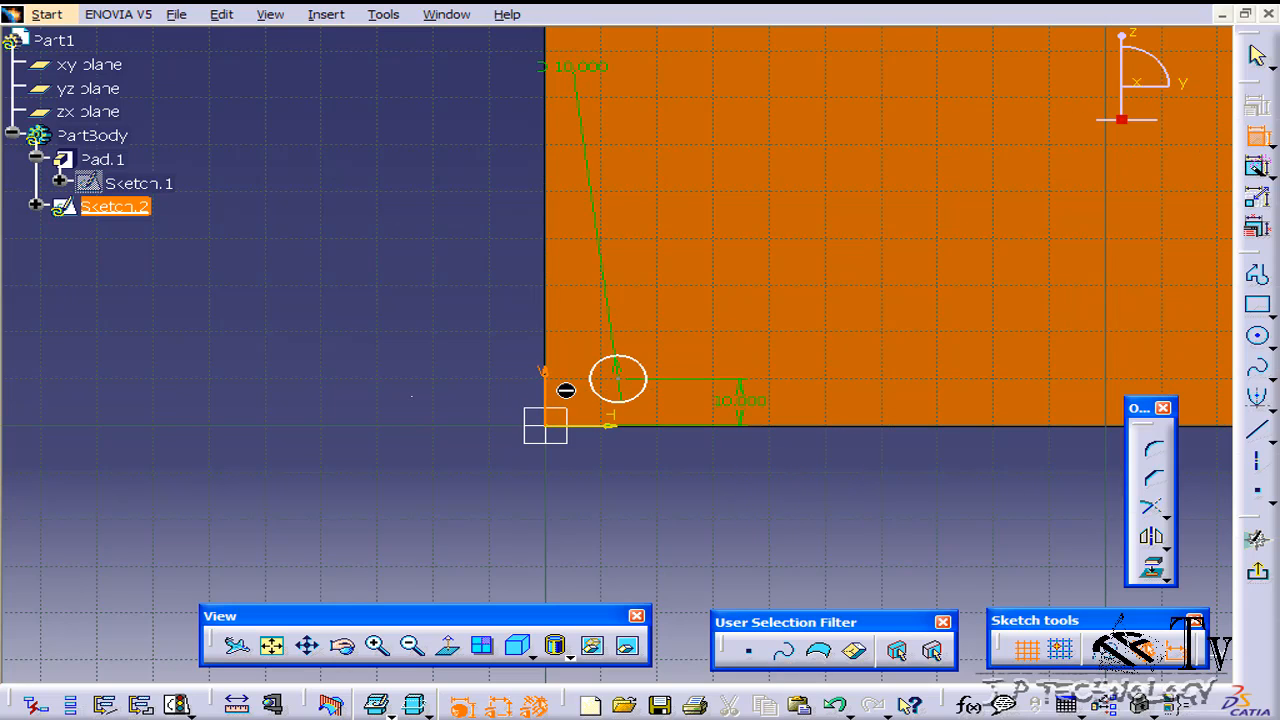
{"action": "left_click", "coordinate": [626, 380]}
{"action": "left_click", "coordinate": [586, 506]}
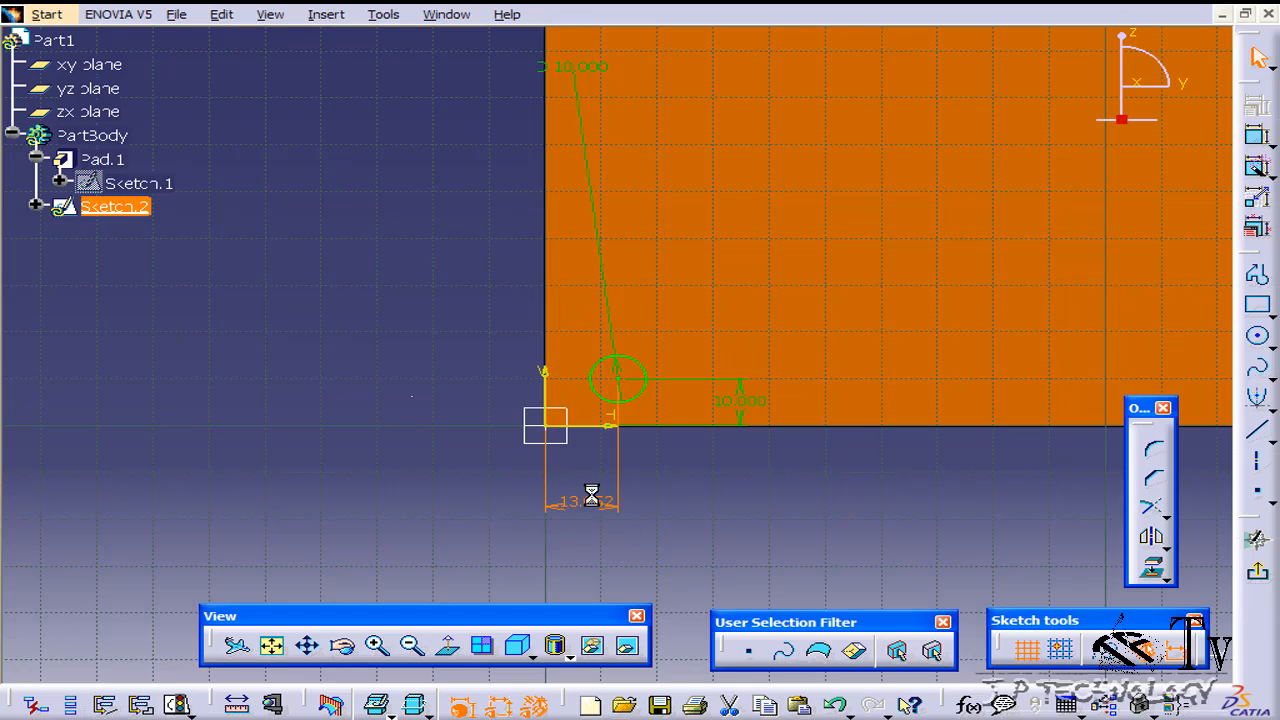
{"action": "double_click", "coordinate": [586, 490]}
{"action": "type", "text": "10"}
{"action": "key", "text": "Return"}
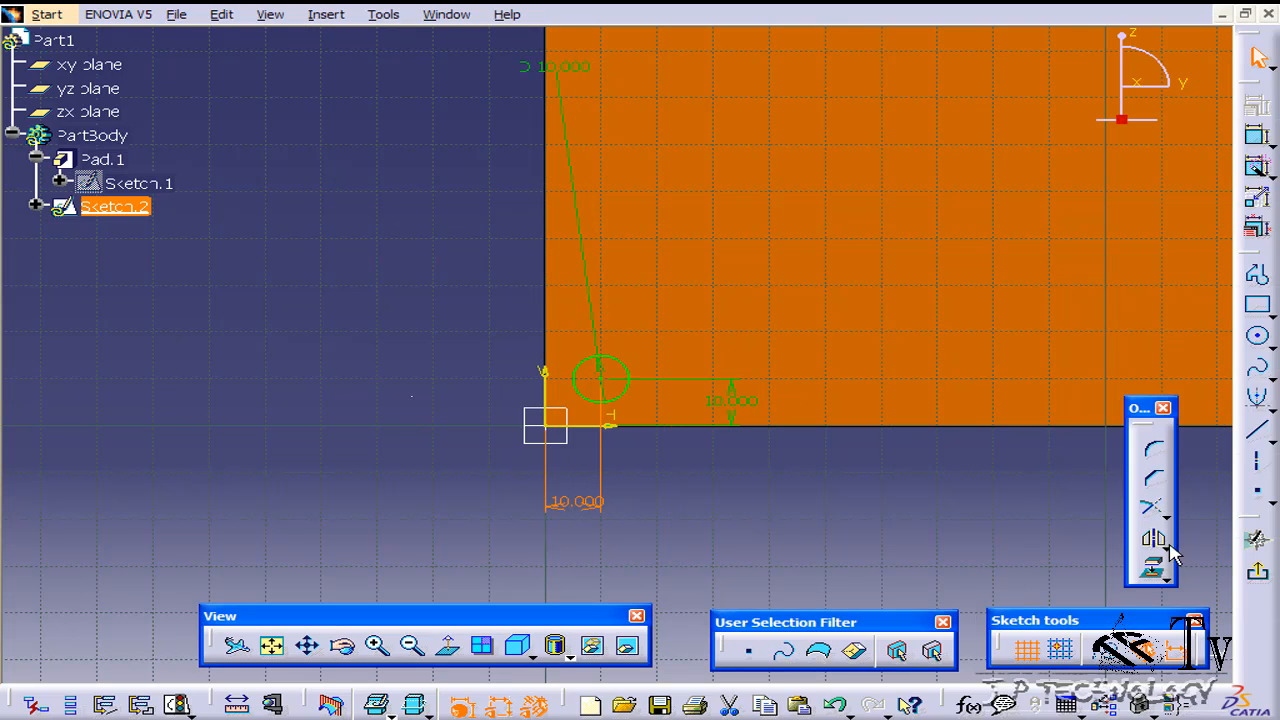
Step: Finish the sketch and cut the circle into the plate as a pocket 20 mm deep
{"action": "left_click", "coordinate": [1258, 578]}
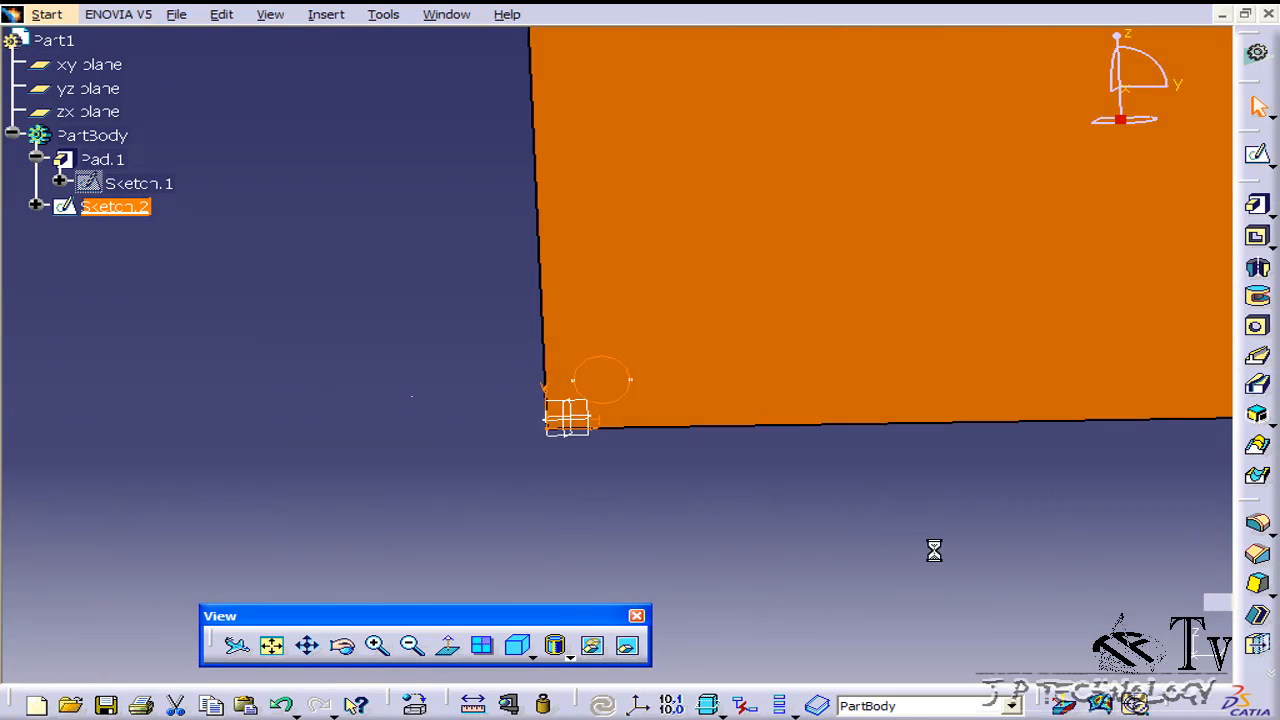
{"action": "middle_click_drag", "start_coordinate": [745, 493], "coordinate": [768, 558]}
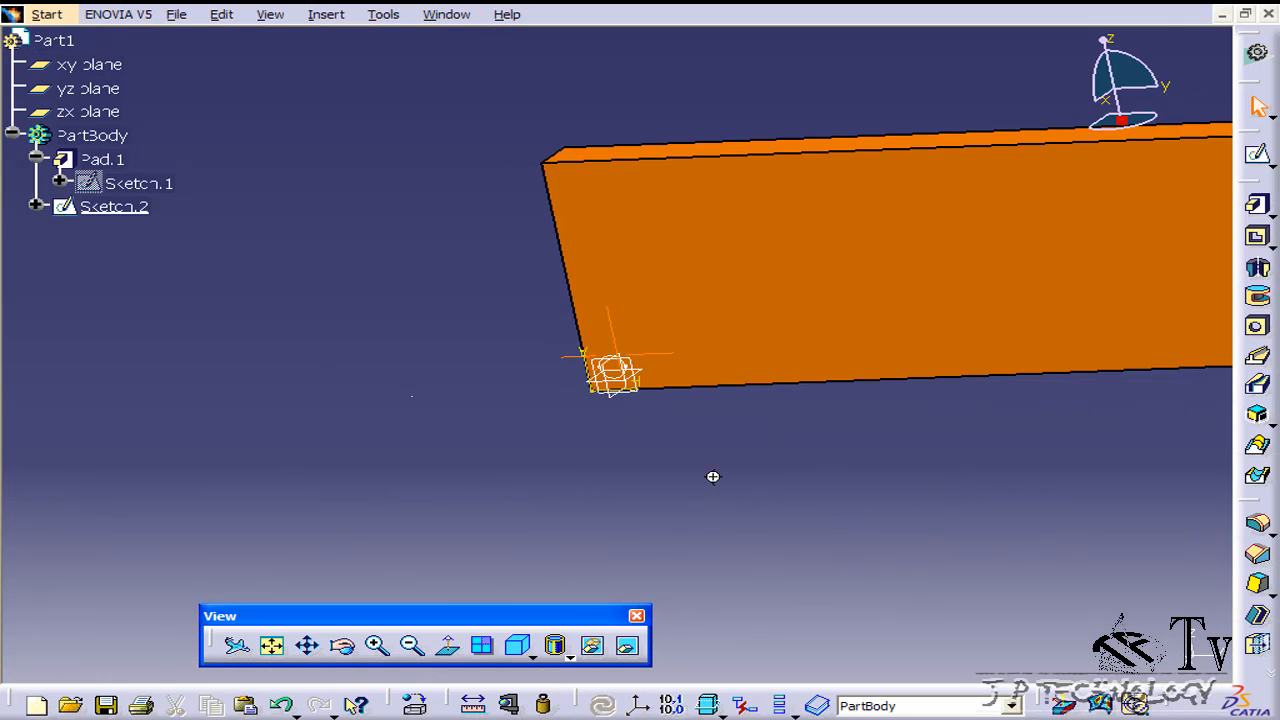
{"action": "middle_click_drag", "start_coordinate": [713, 477], "coordinate": [942, 412]}
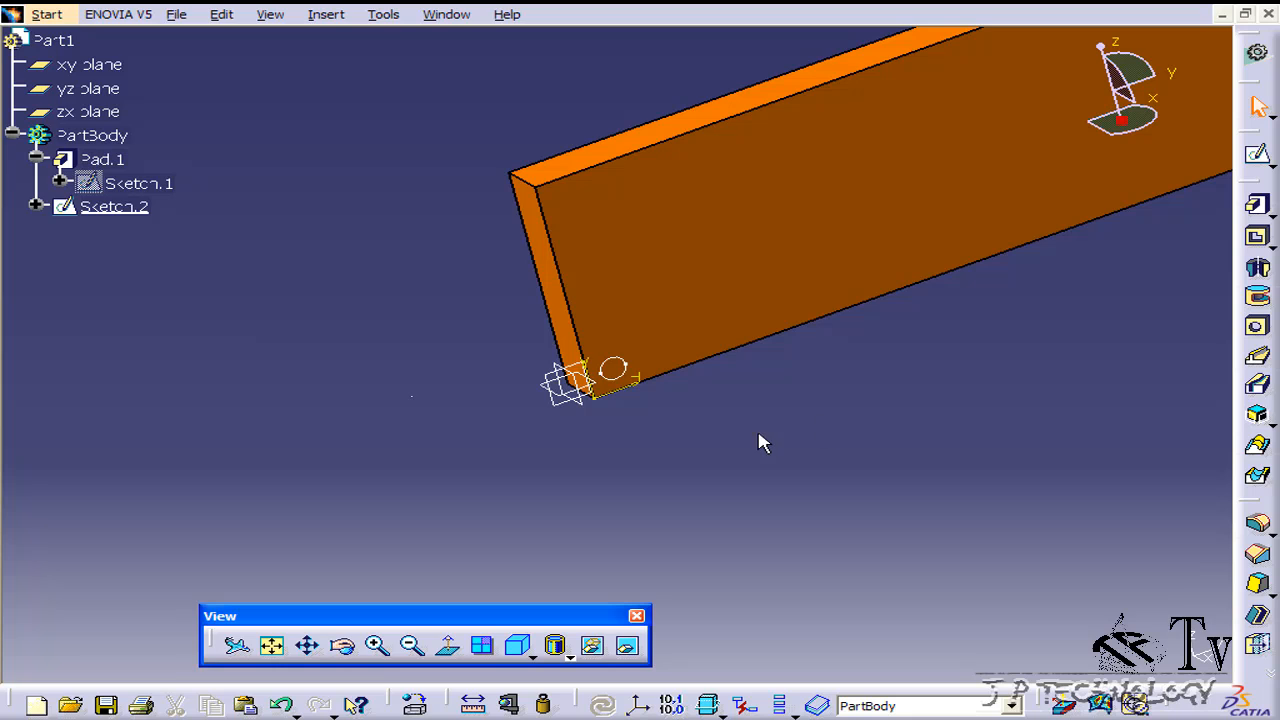
{"action": "left_click", "coordinate": [1256, 237]}
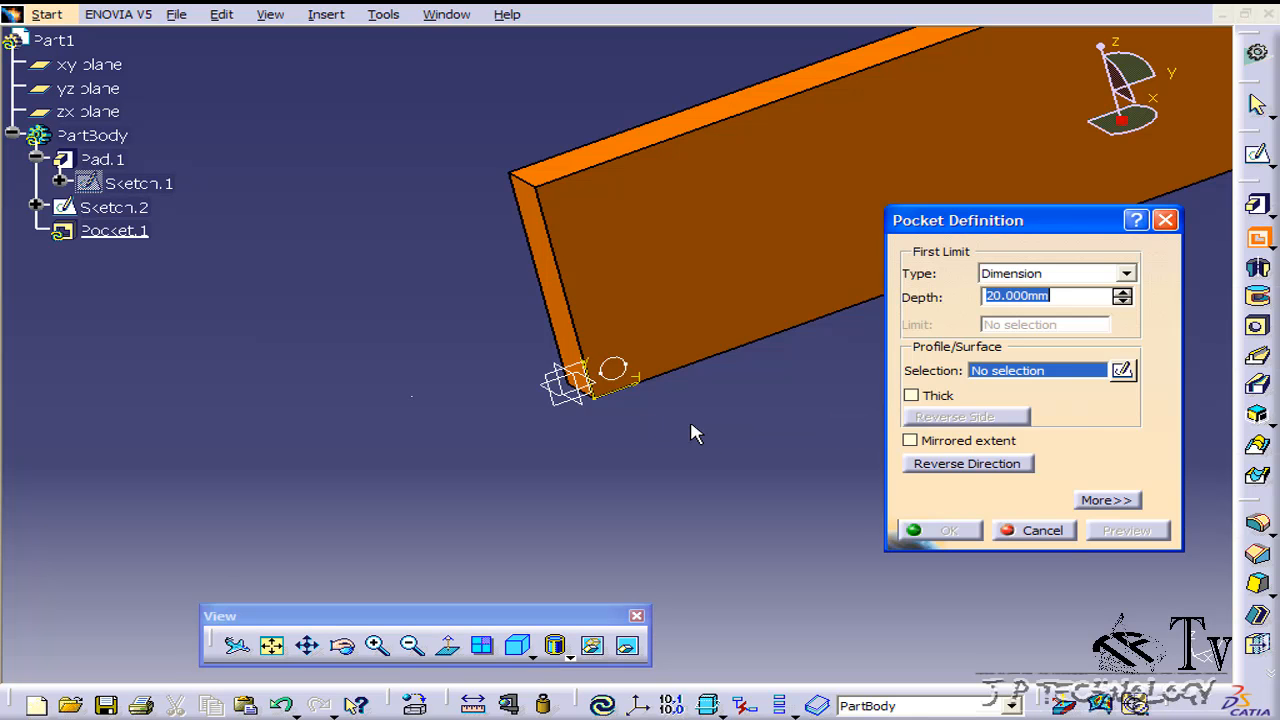
{"action": "left_click", "coordinate": [610, 372]}
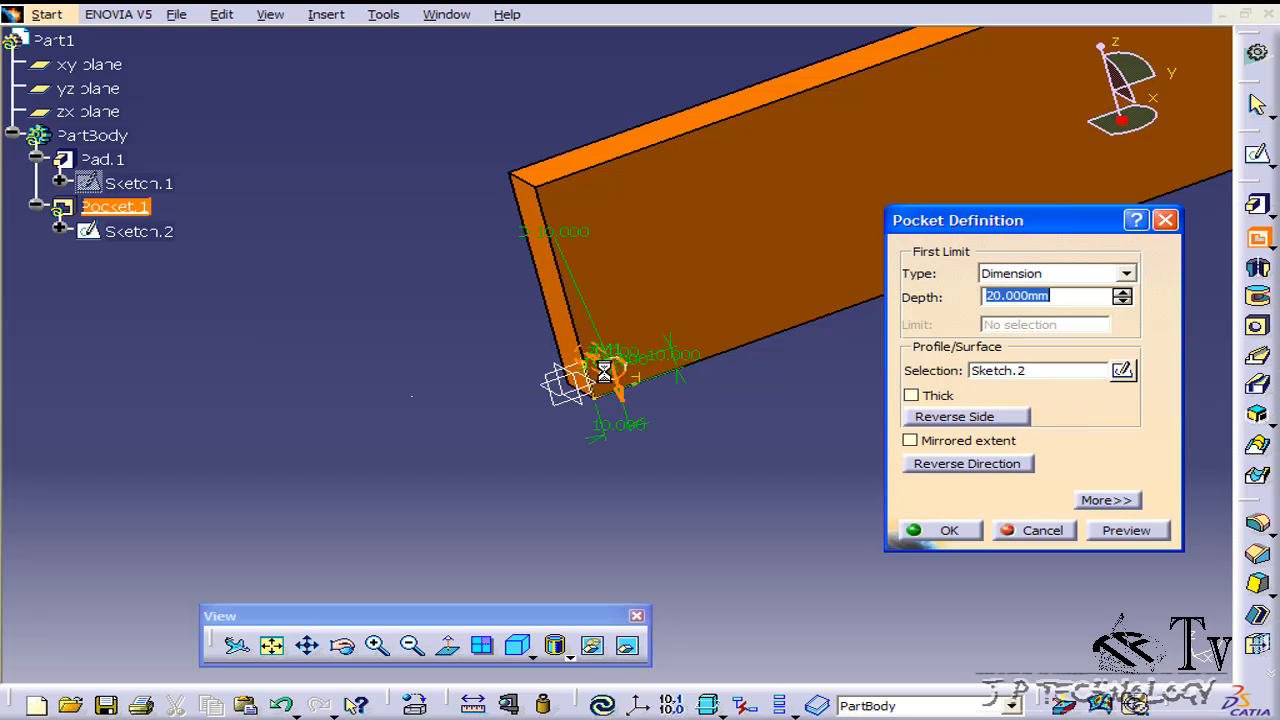
{"action": "left_click", "coordinate": [945, 530]}
Step: Start a Rectangular Pattern with the circular pocket as the object to pattern
{"action": "middle_click_drag", "start_coordinate": [787, 470], "coordinate": [763, 457]}
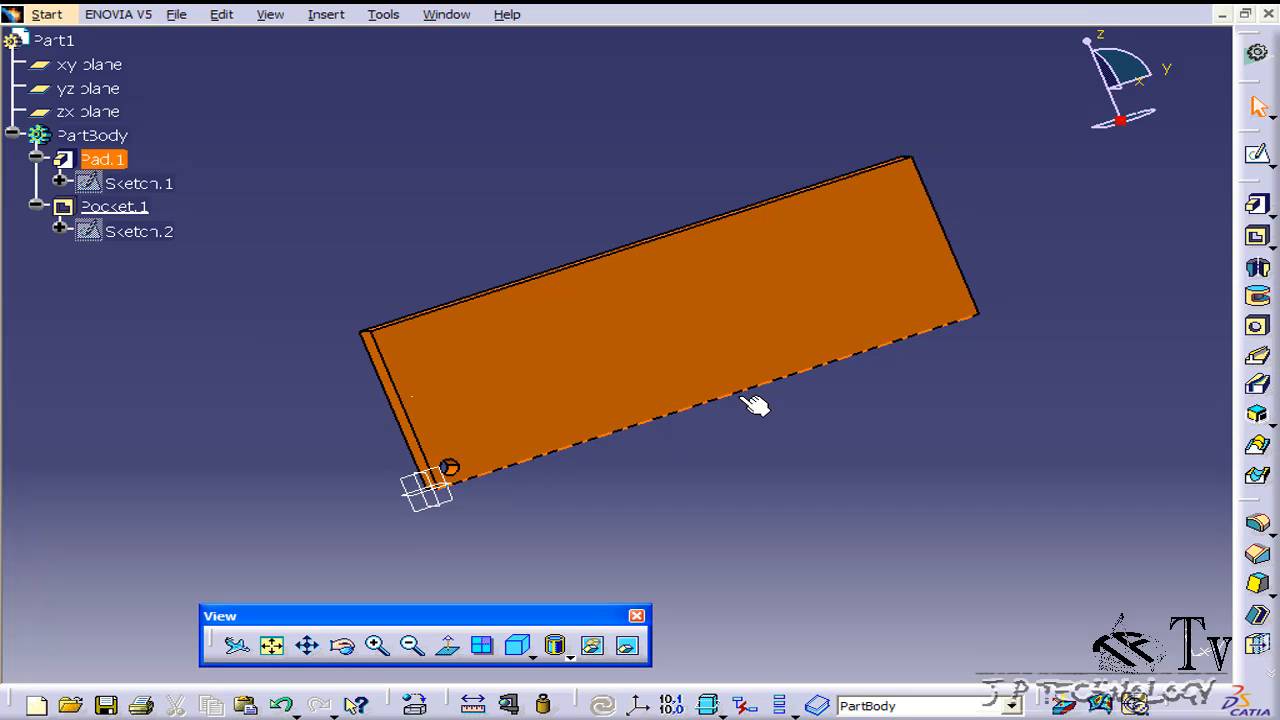
{"action": "left_click", "coordinate": [335, 25]}
{"action": "mouse_move", "coordinate": [514, 394]}
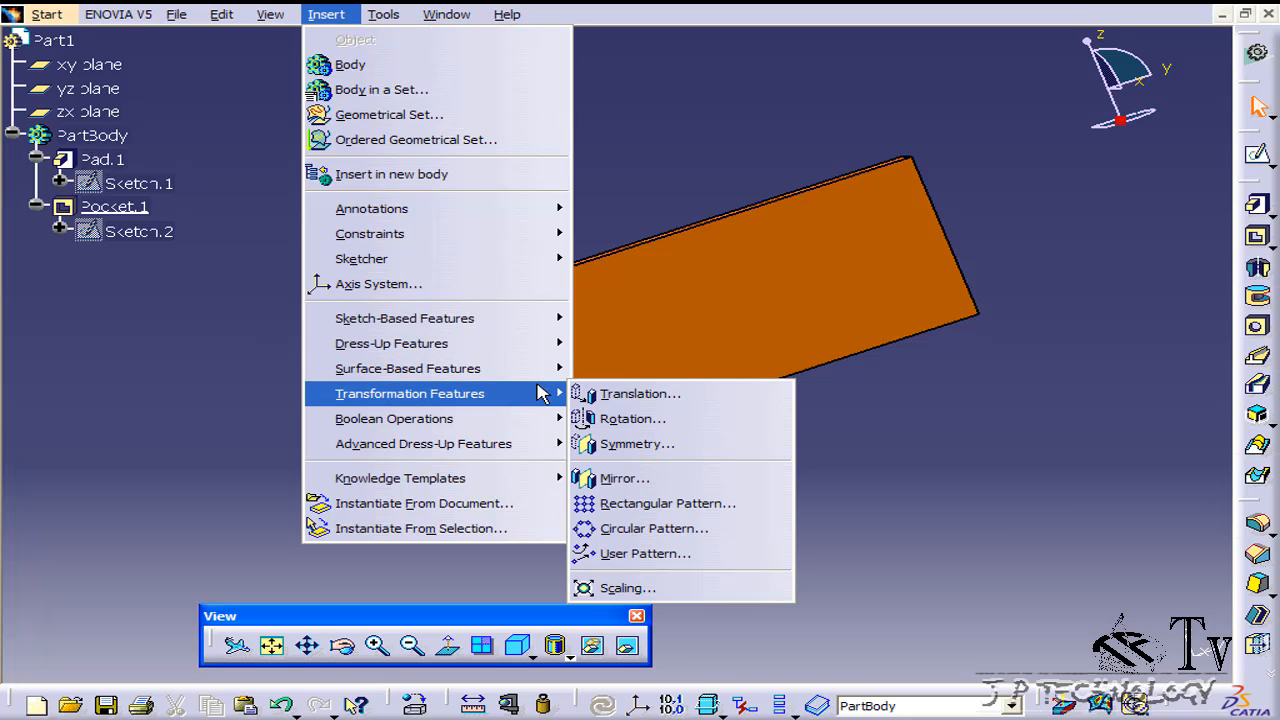
{"action": "left_click", "coordinate": [668, 505]}
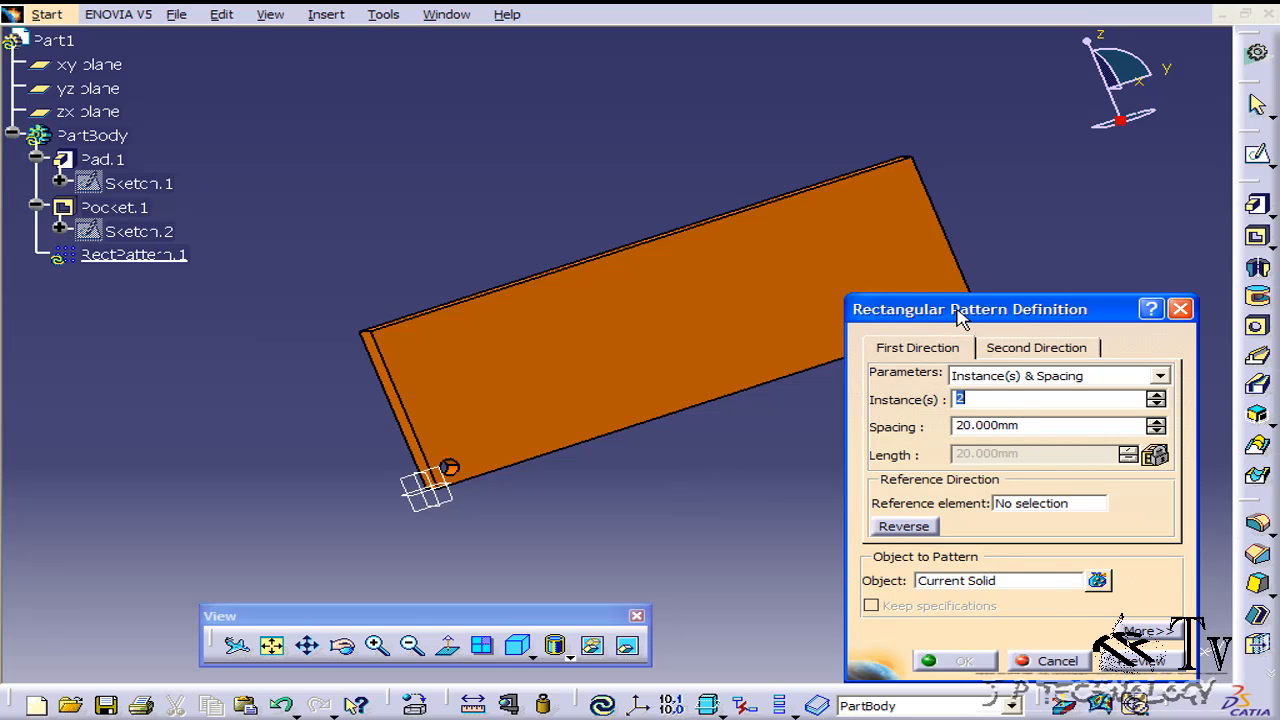
{"action": "left_click_drag", "start_coordinate": [958, 315], "coordinate": [961, 211]}
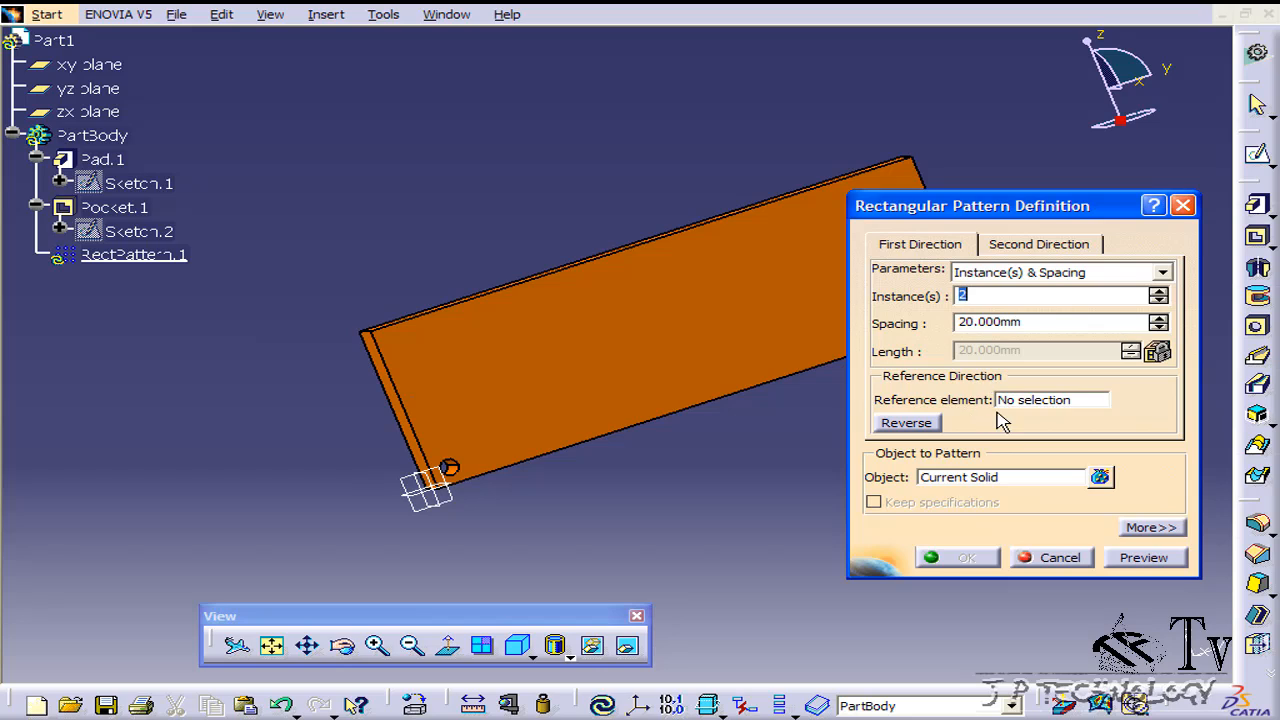
{"action": "left_click", "coordinate": [950, 478]}
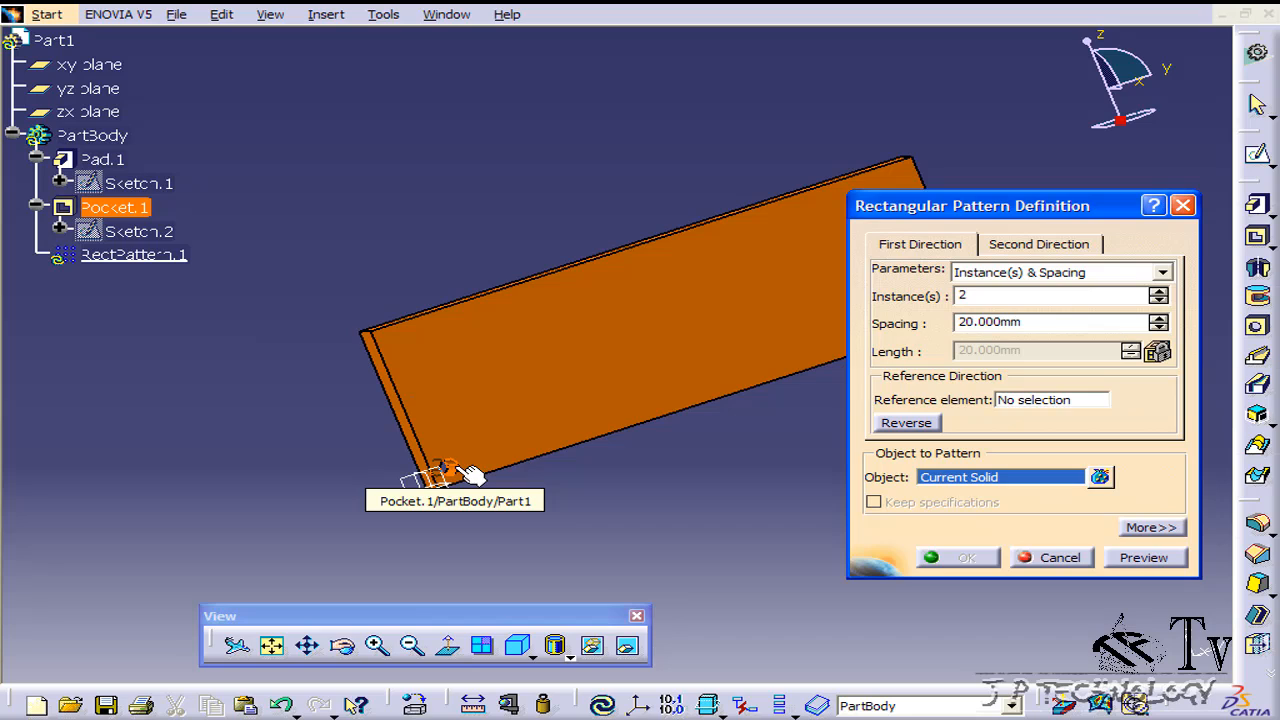
{"action": "left_click", "coordinate": [125, 208]}
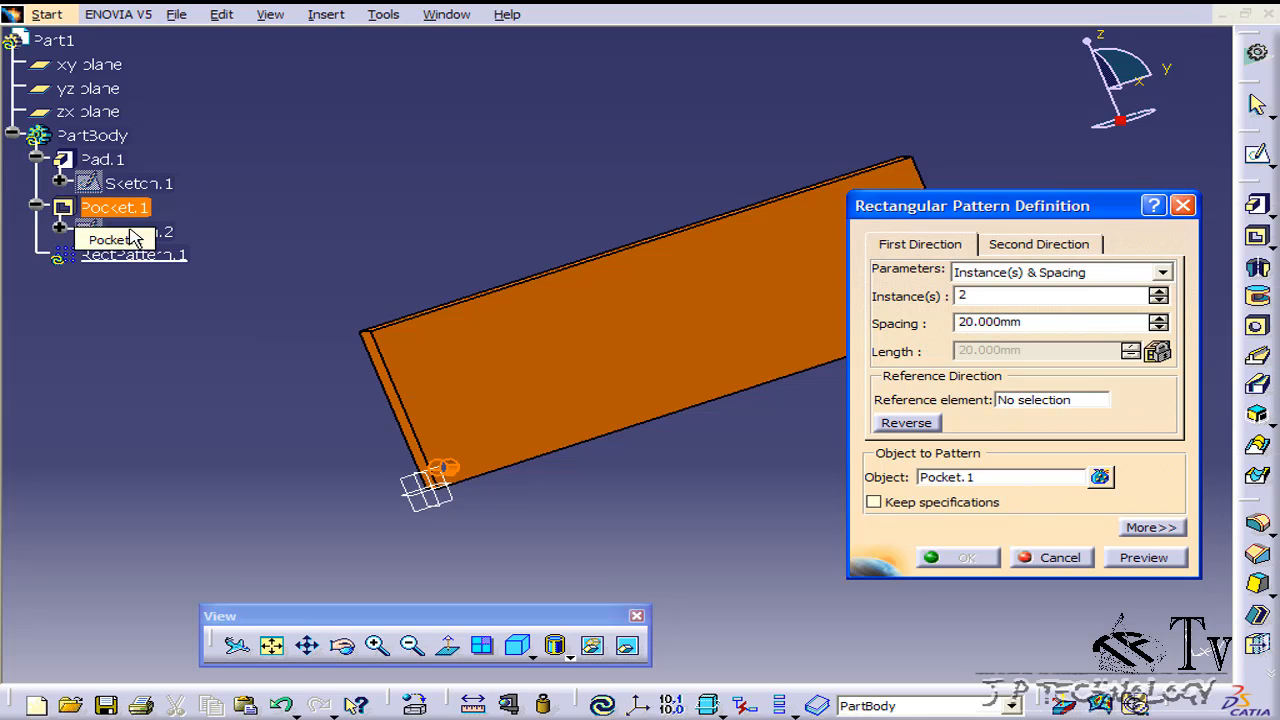
Step: Set the plate's lower long edge as the reference element for the pattern's first direction
{"action": "left_click", "coordinate": [1033, 400]}
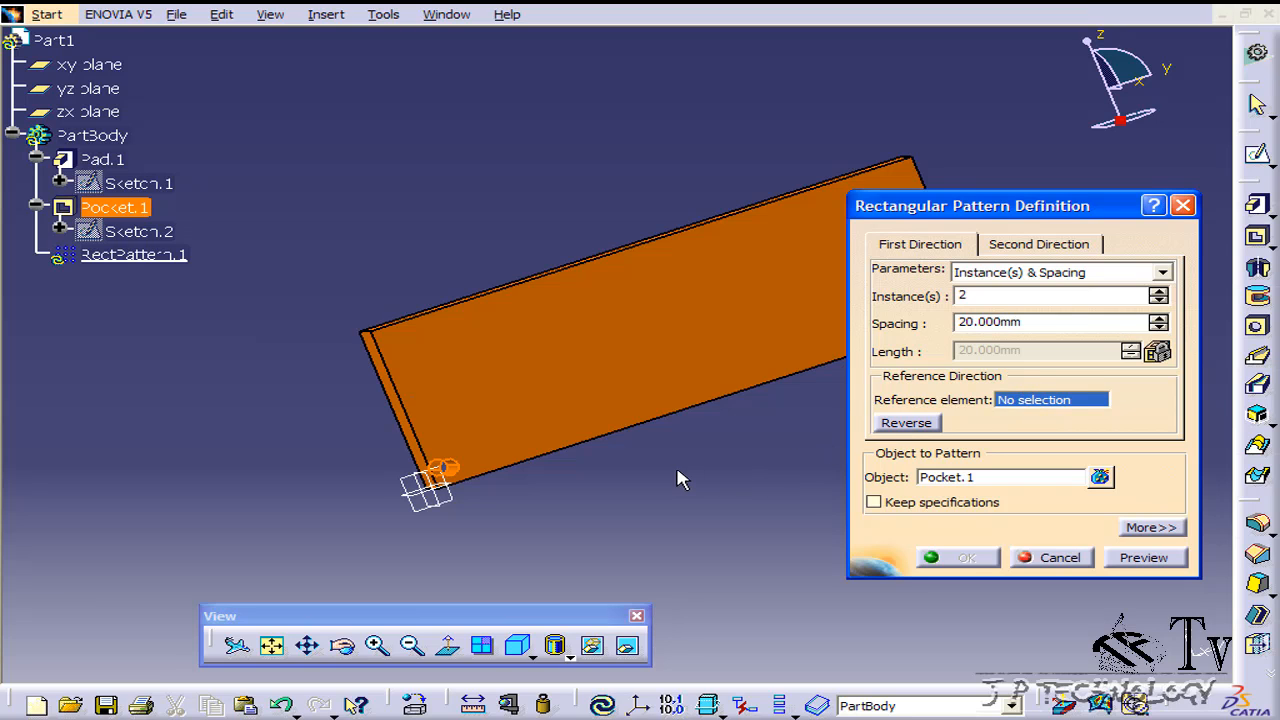
{"action": "middle_click_drag", "start_coordinate": [678, 480], "coordinate": [610, 474]}
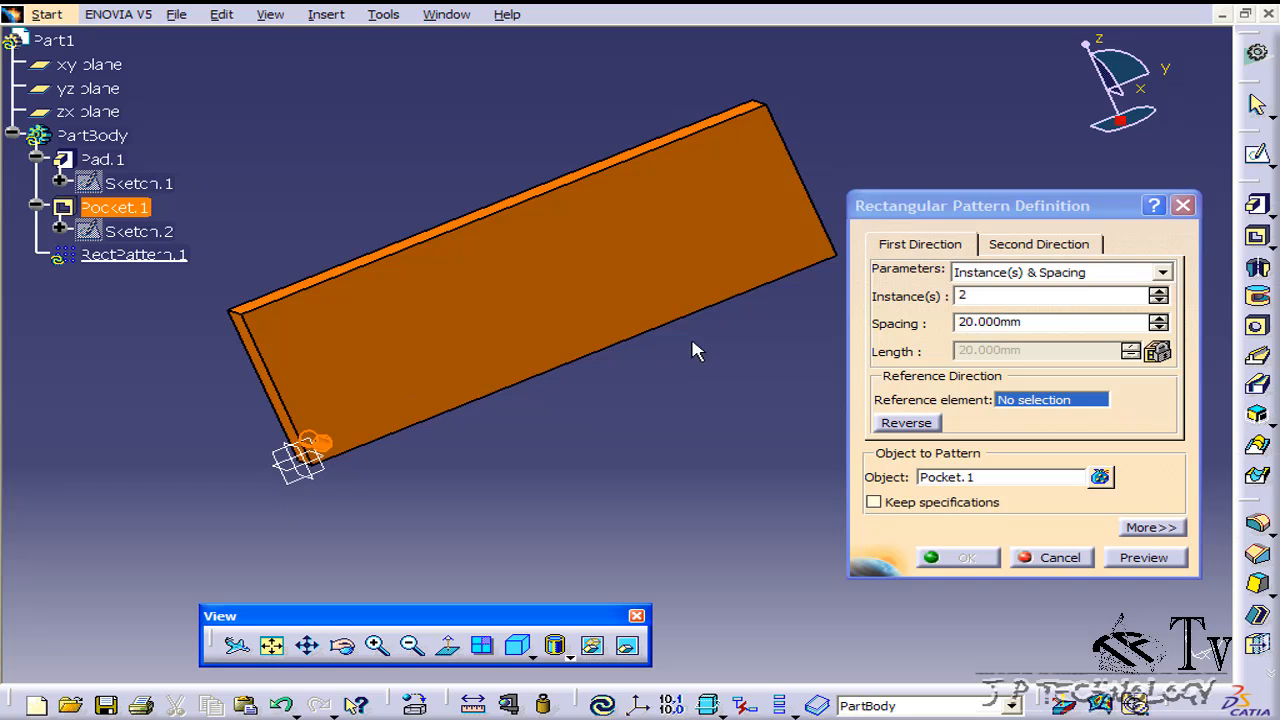
{"action": "left_click", "coordinate": [568, 363]}
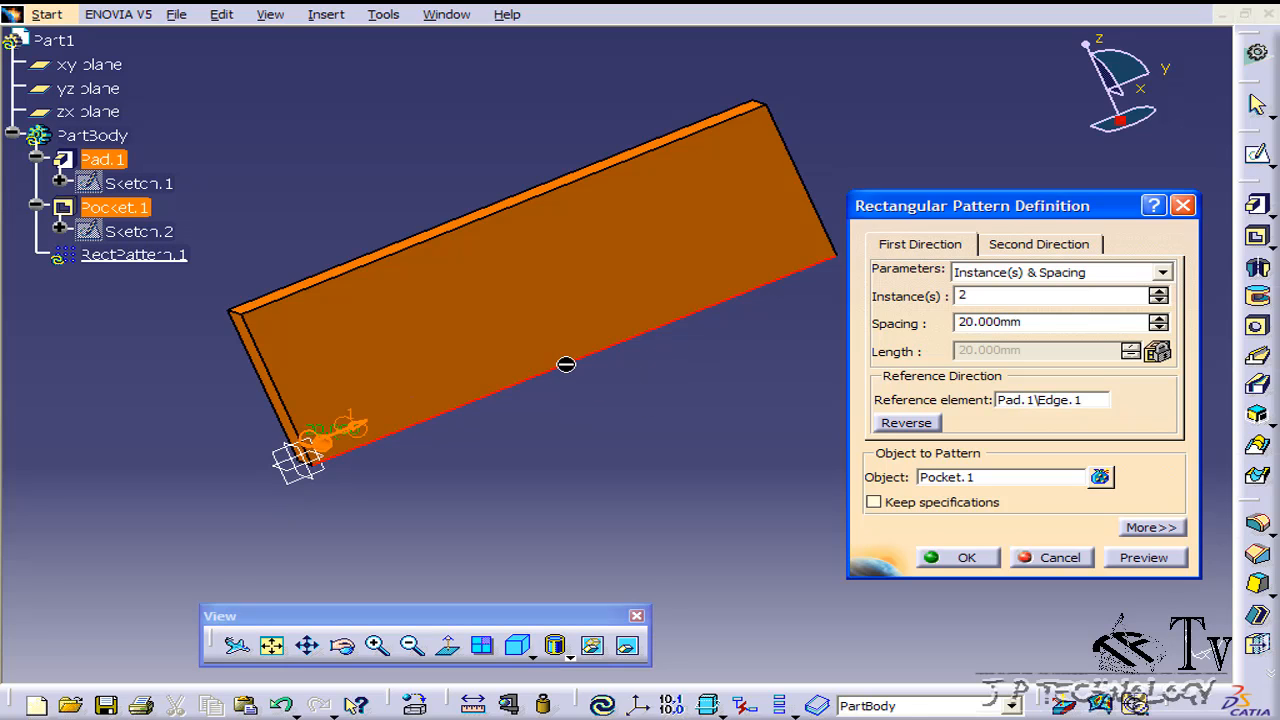
{"action": "middle_click_drag", "start_coordinate": [548, 478], "coordinate": [780, 362]}
{"action": "middle_click_drag", "start_coordinate": [678, 446], "coordinate": [597, 379]}
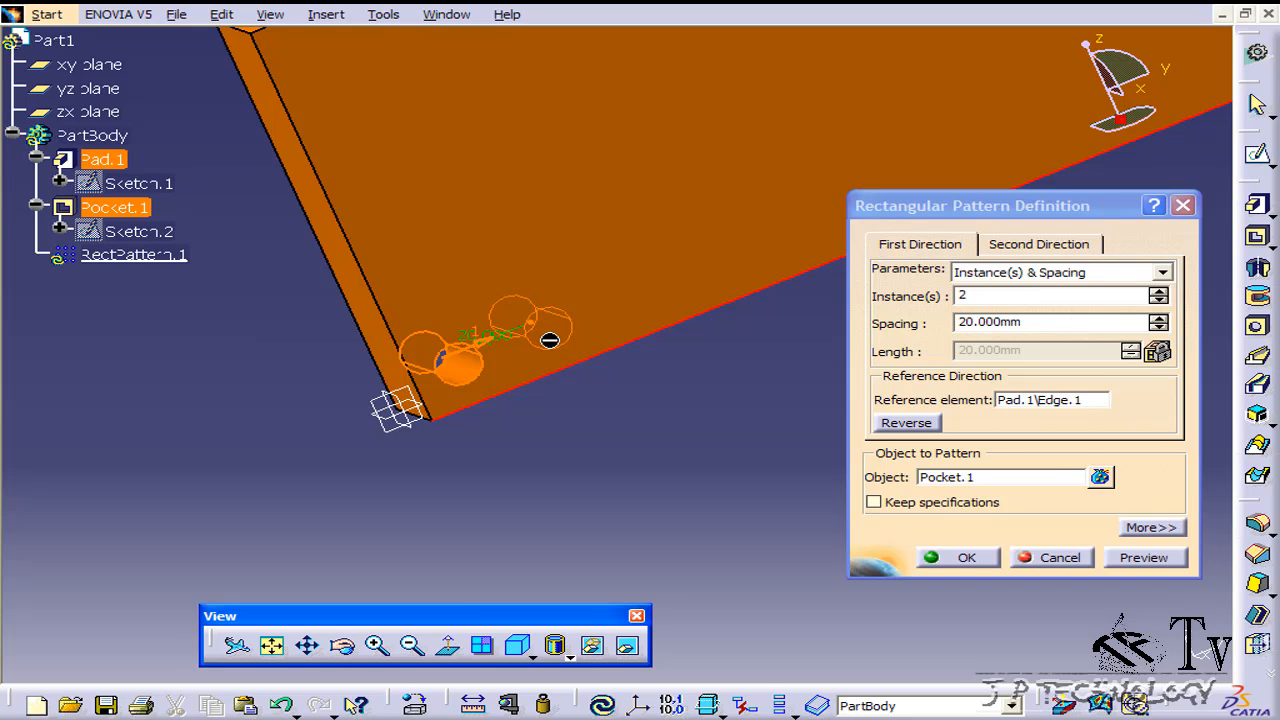
Step: Try 6 instances with a spacing of 23 mm for the pattern's first direction
{"action": "left_click_drag", "start_coordinate": [1018, 295], "coordinate": [921, 316]}
{"action": "middle_click_drag", "start_coordinate": [737, 374], "coordinate": [645, 468]}
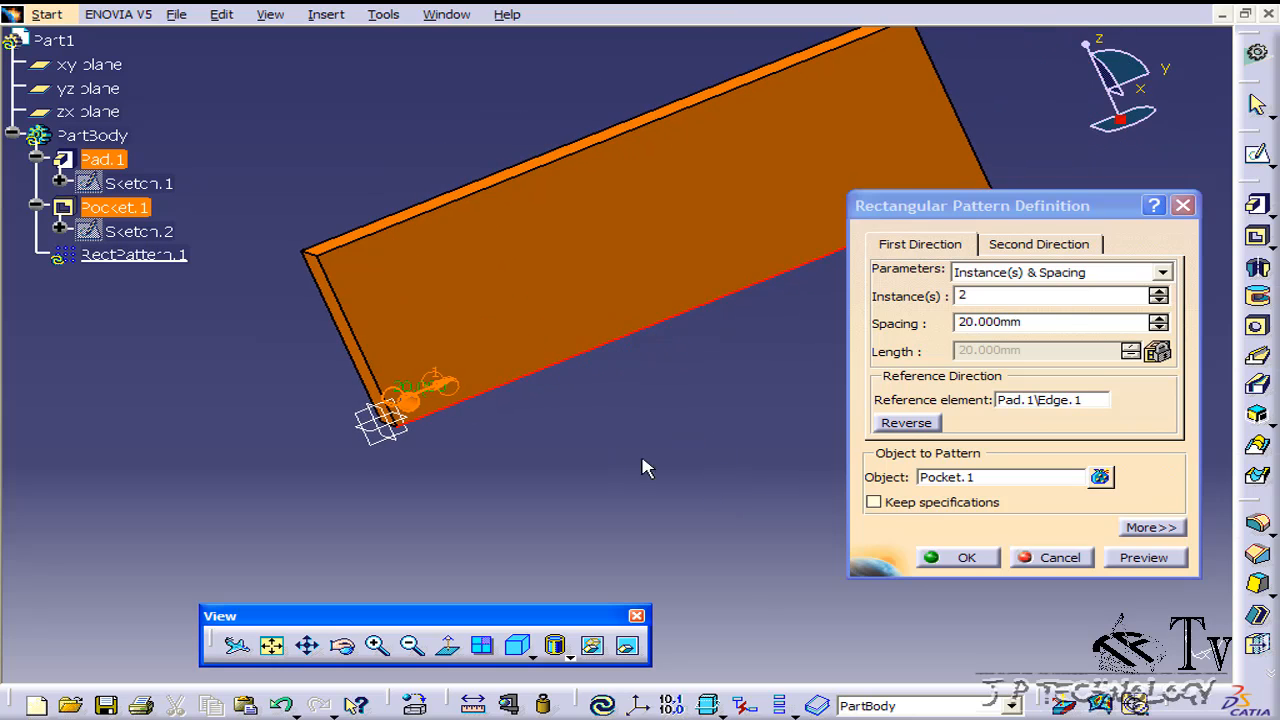
{"action": "left_click", "coordinate": [1158, 294]}
{"action": "left_click", "coordinate": [1158, 294]}
{"action": "left_click", "coordinate": [1158, 294]}
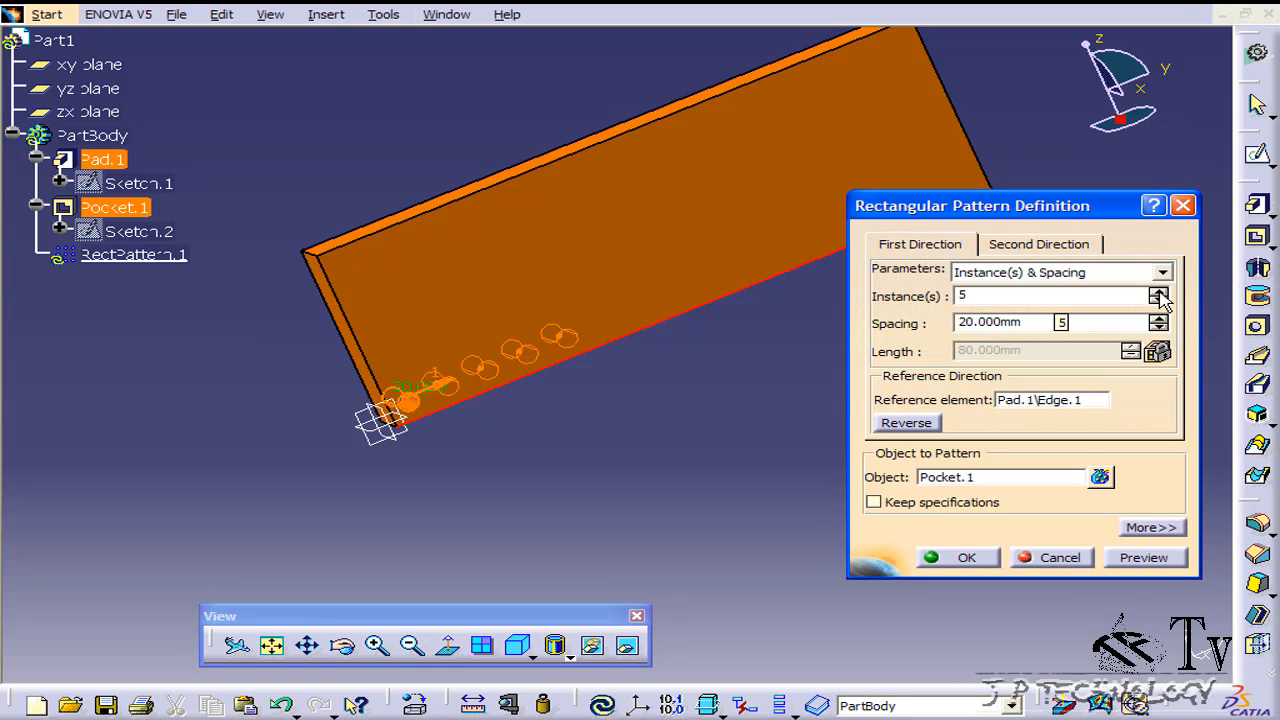
{"action": "left_click", "coordinate": [1159, 294]}
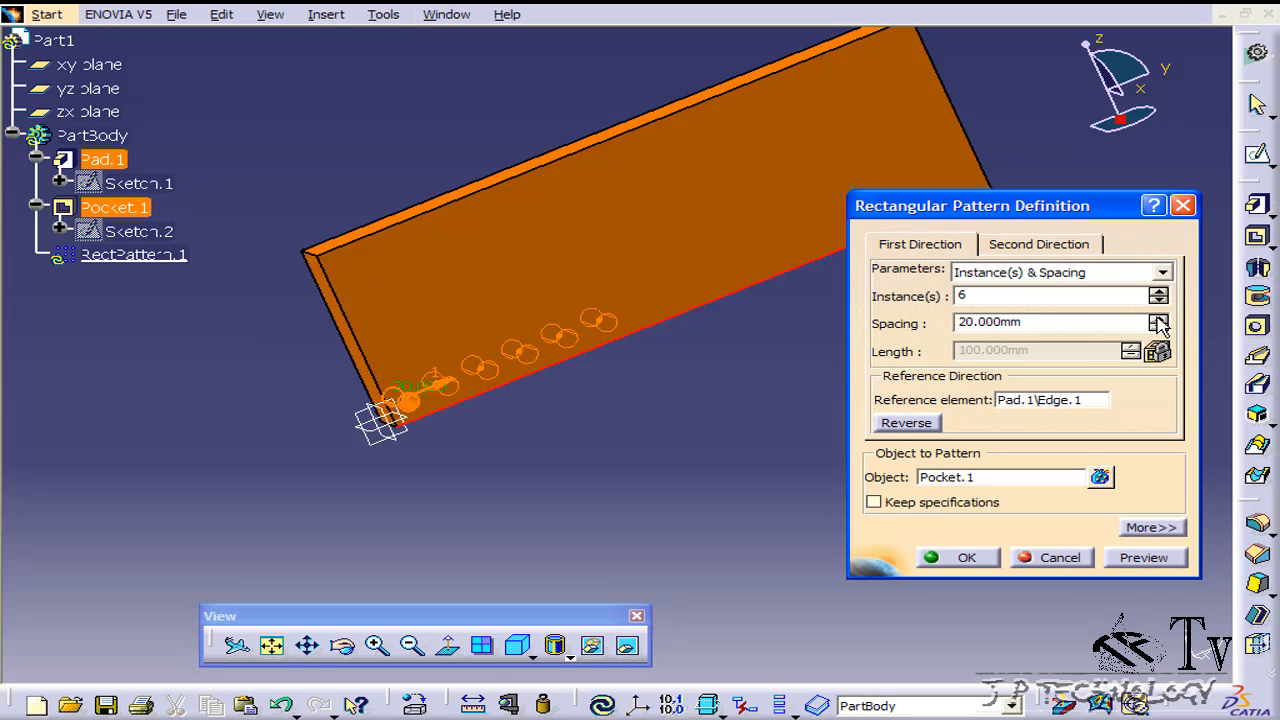
{"action": "left_click", "coordinate": [1158, 318]}
{"action": "left_click", "coordinate": [1158, 318]}
{"action": "left_click", "coordinate": [1158, 318]}
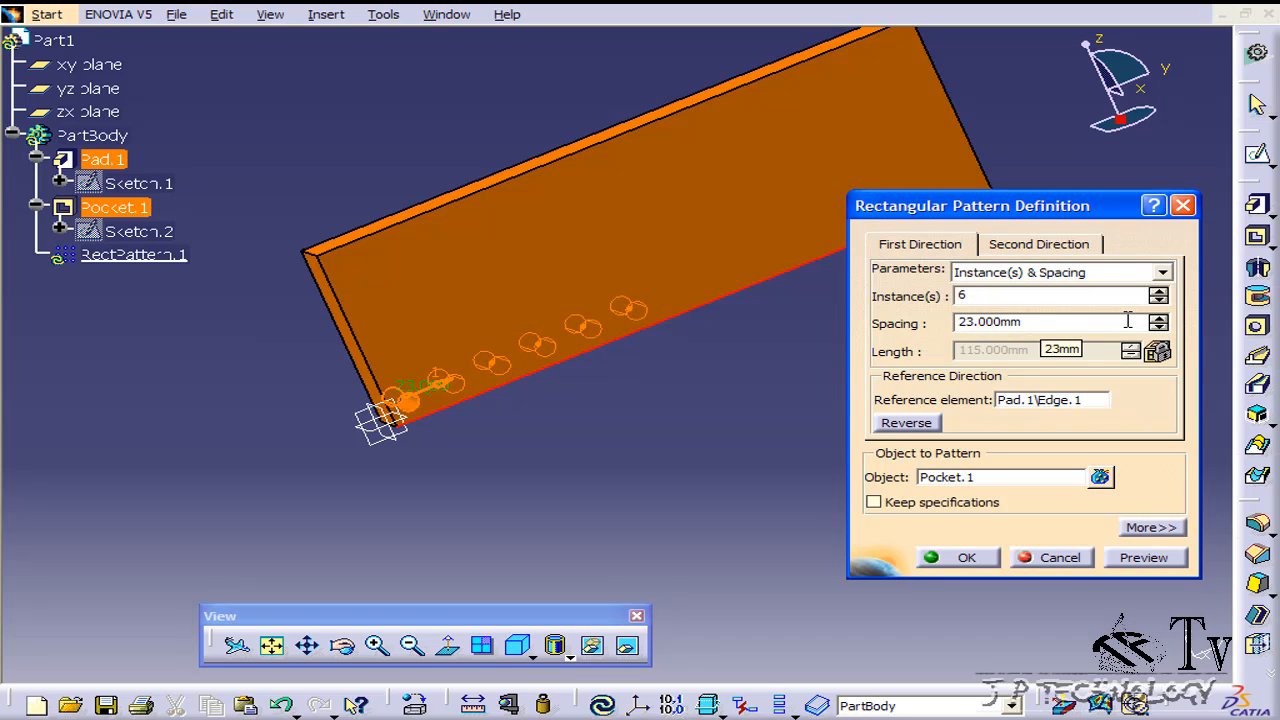
Step: Set the spacing to 20 mm and the instances to 15, and create the hole pattern along the long edge
{"action": "left_click_drag", "start_coordinate": [1127, 320], "coordinate": [917, 296]}
{"action": "type", "text": "20"}
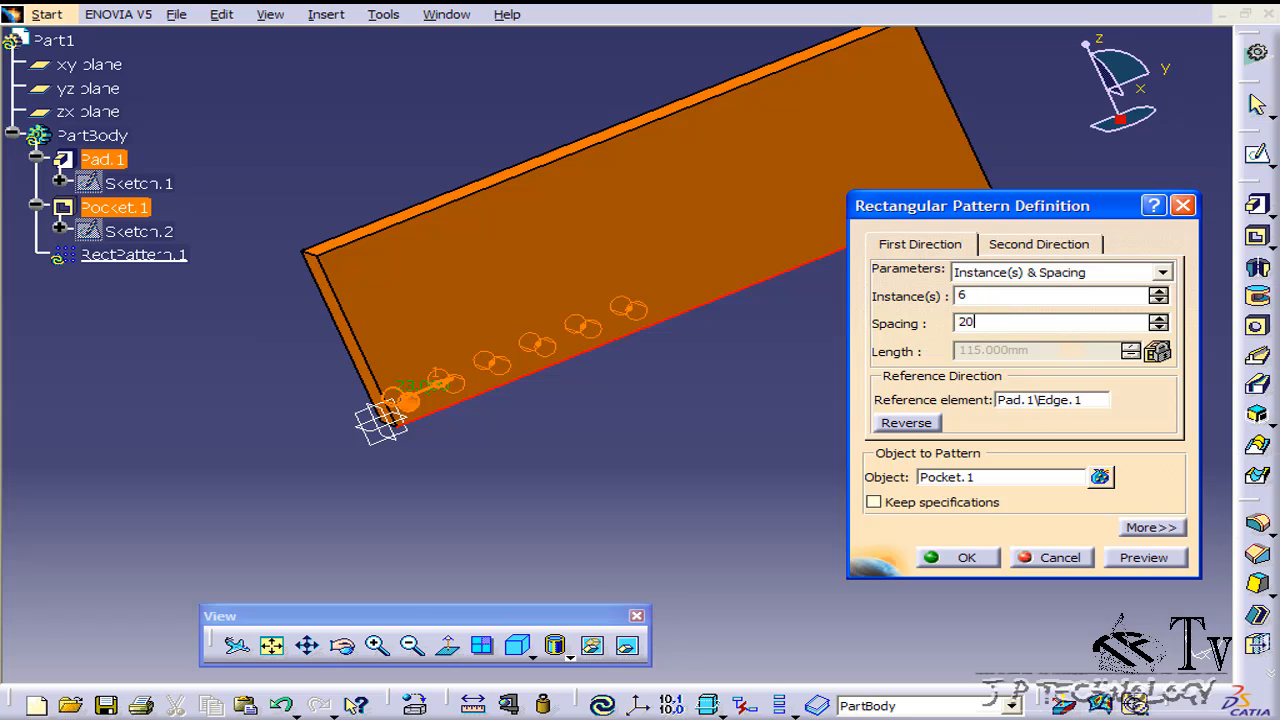
{"action": "left_click", "coordinate": [998, 295]}
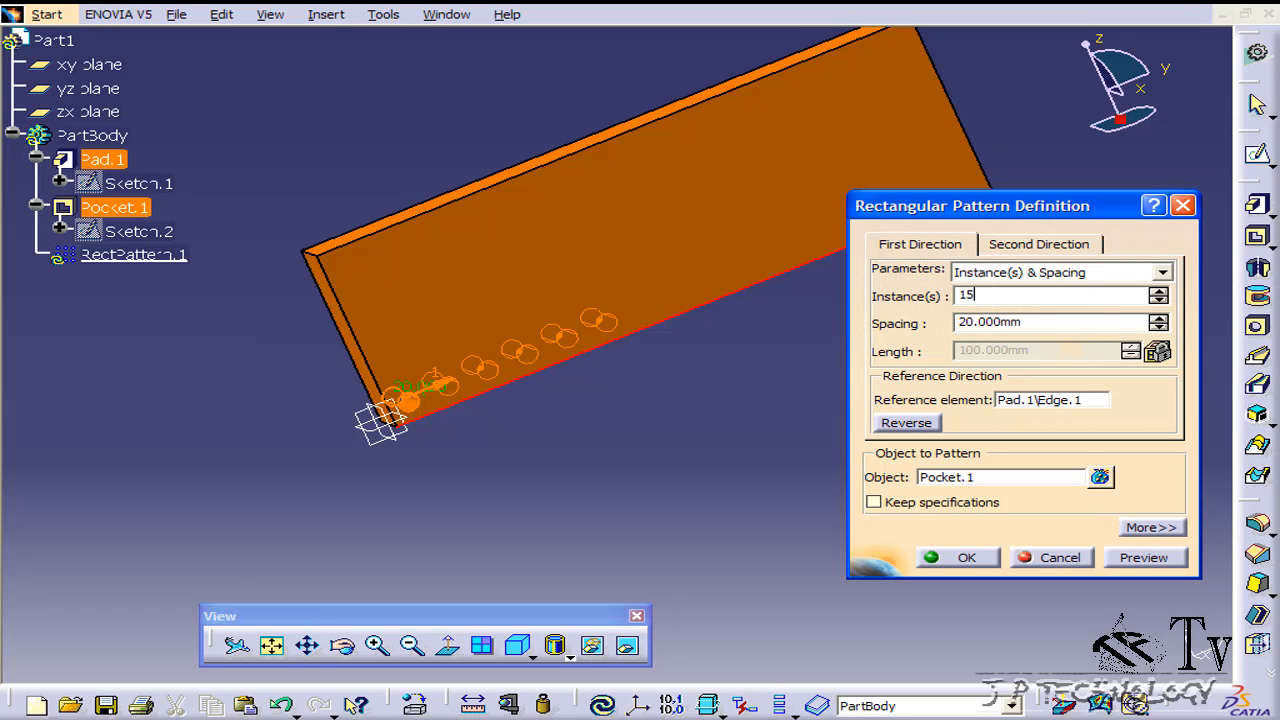
{"action": "left_click", "coordinate": [965, 560]}
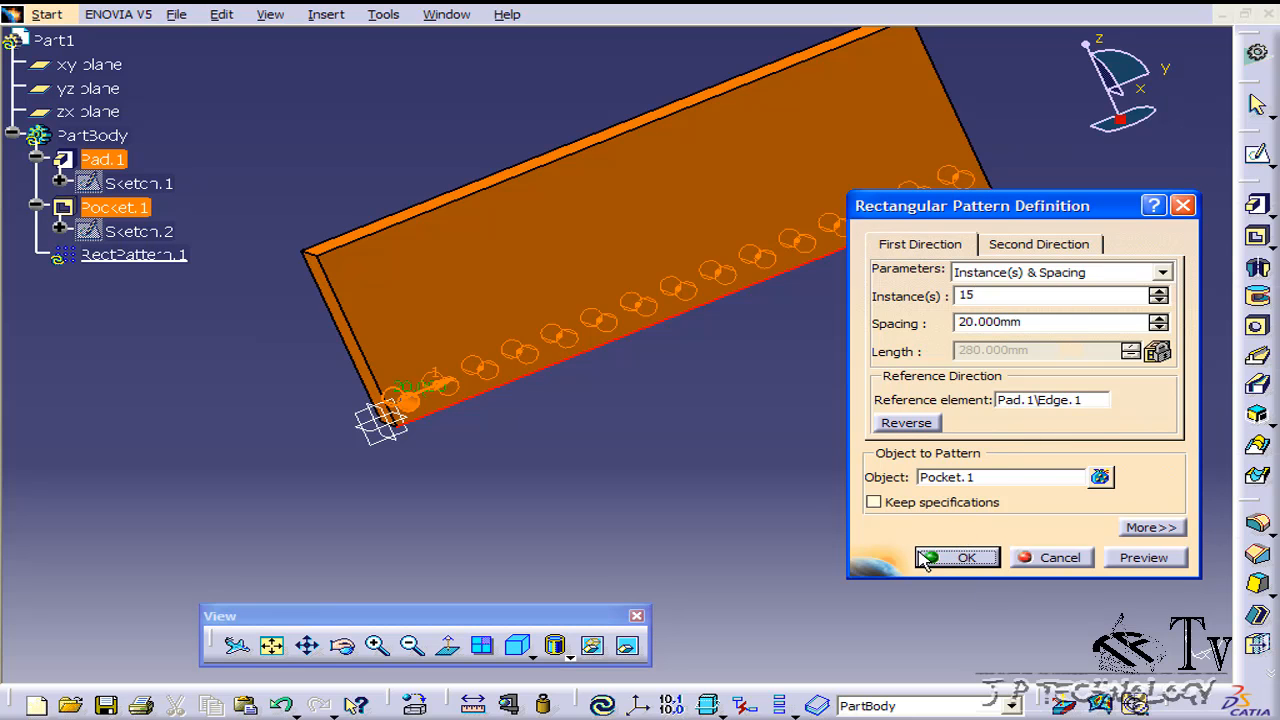
{"action": "middle_click_drag", "start_coordinate": [732, 418], "coordinate": [689, 340]}
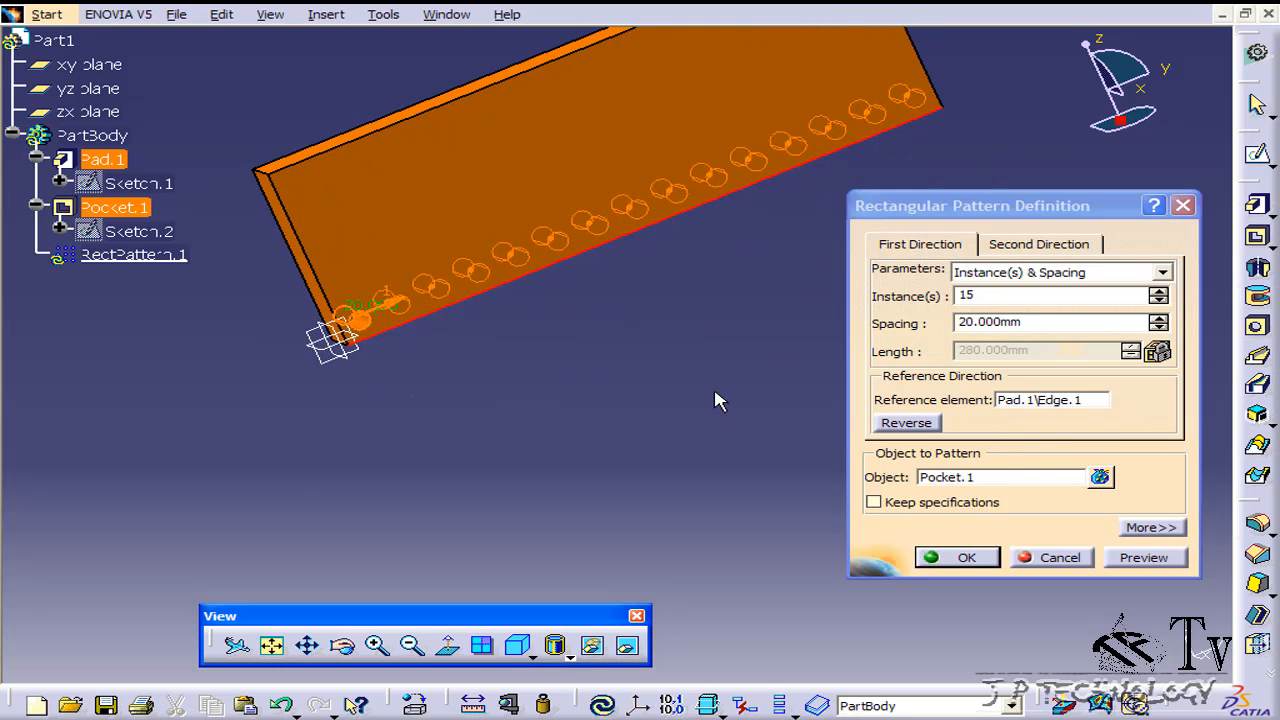
{"action": "mouse_move", "coordinate": [714, 387]}
{"action": "middle_mouse_down"}
{"action": "mouse_move", "coordinate": [683, 359]}
{"action": "mouse_move", "coordinate": [711, 386]}
{"action": "middle_mouse_up"}
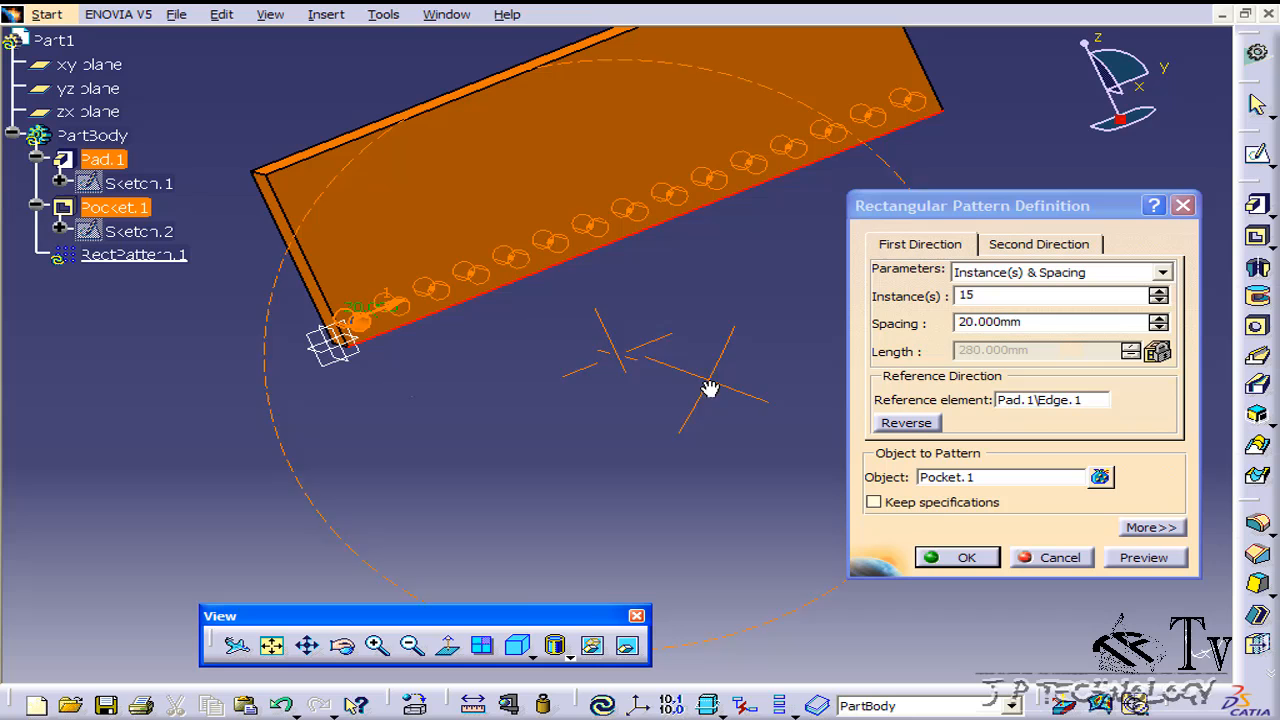
{"action": "left_click", "coordinate": [958, 560]}
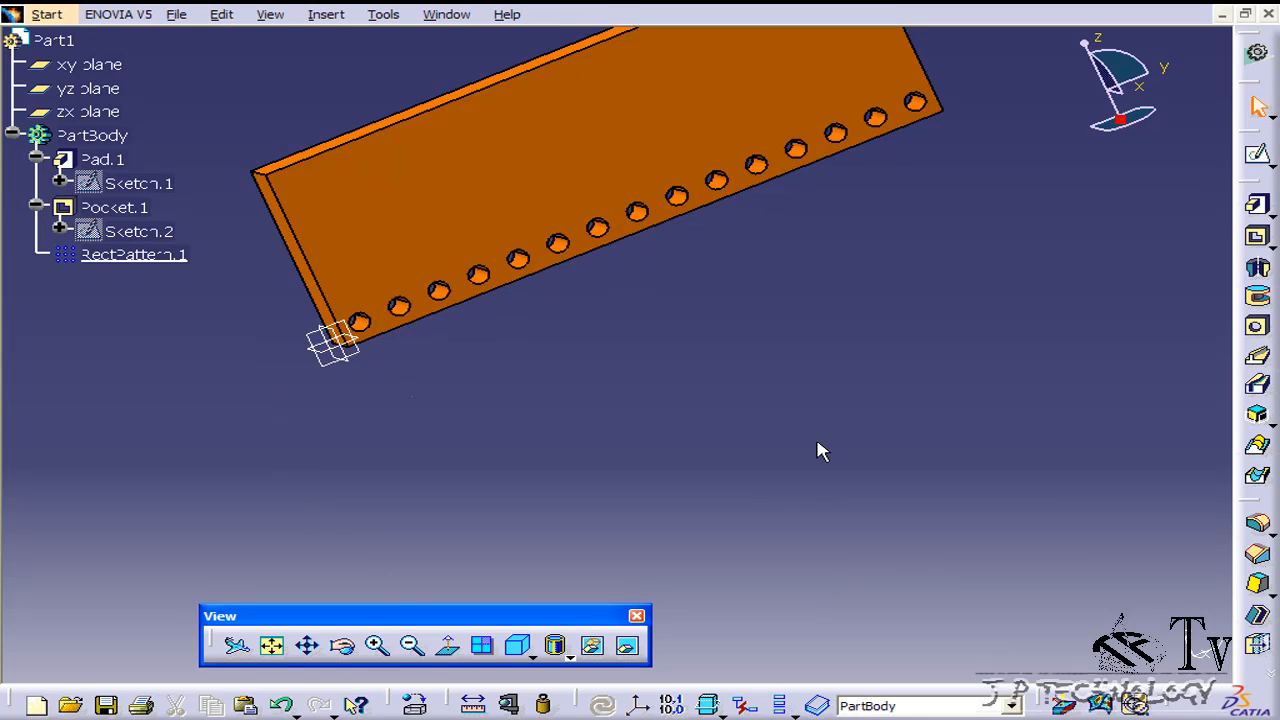
Step: Start a second Rectangular Pattern with the original circular pocket as the object to pattern
{"action": "mouse_move", "coordinate": [820, 449]}
{"action": "middle_mouse_down"}
{"action": "mouse_move", "coordinate": [732, 410]}
{"action": "mouse_move", "coordinate": [603, 423]}
{"action": "mouse_move", "coordinate": [671, 477]}
{"action": "mouse_move", "coordinate": [829, 443]}
{"action": "middle_mouse_up"}
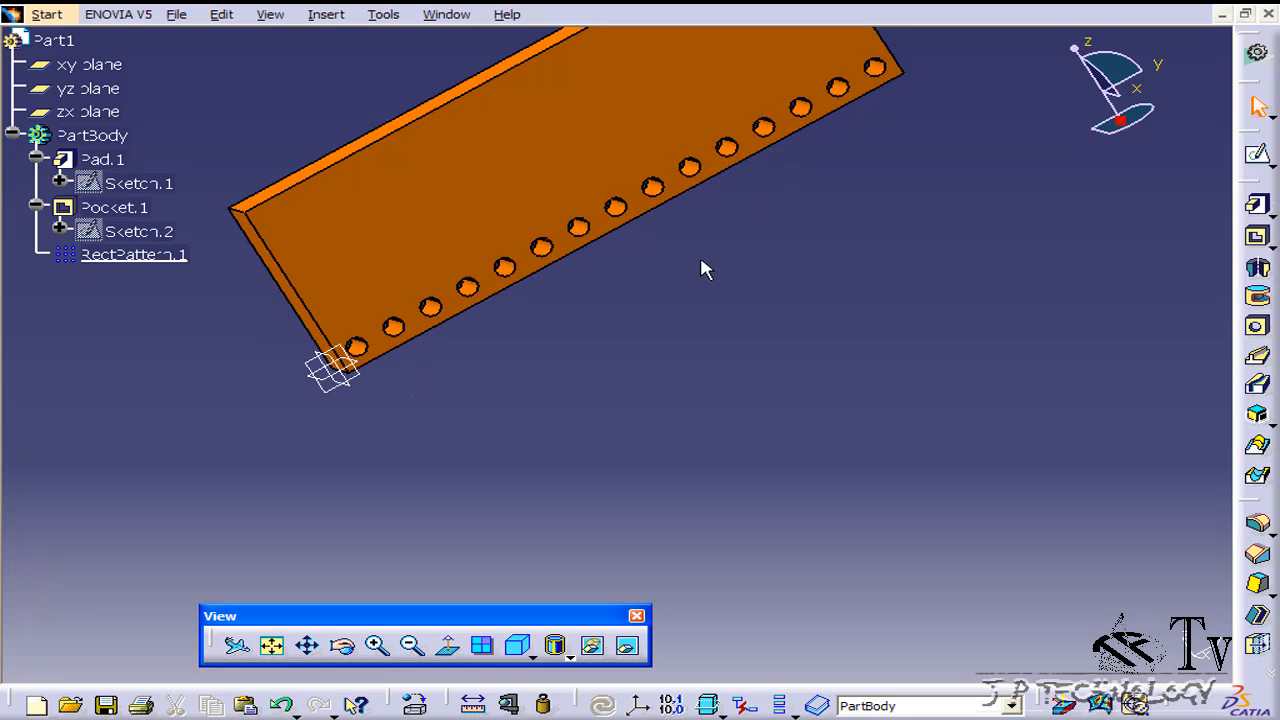
{"action": "middle_click_drag", "start_coordinate": [703, 269], "coordinate": [787, 362]}
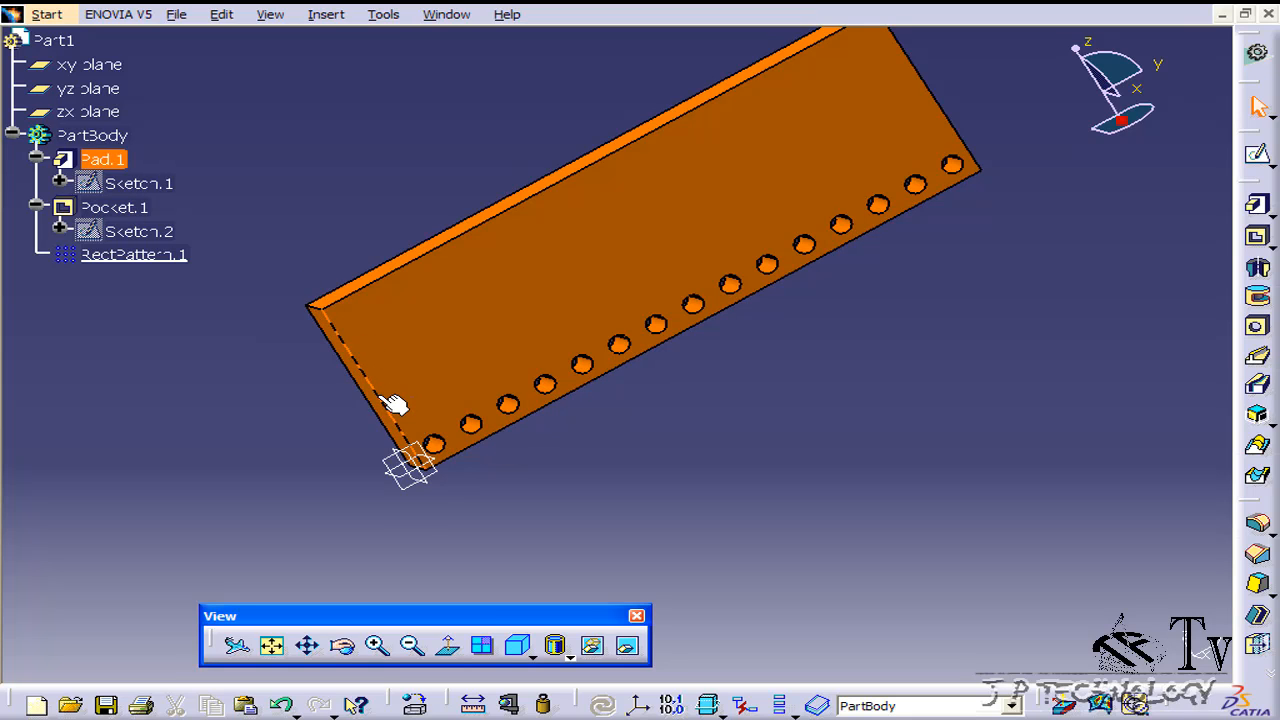
{"action": "left_click", "coordinate": [672, 484]}
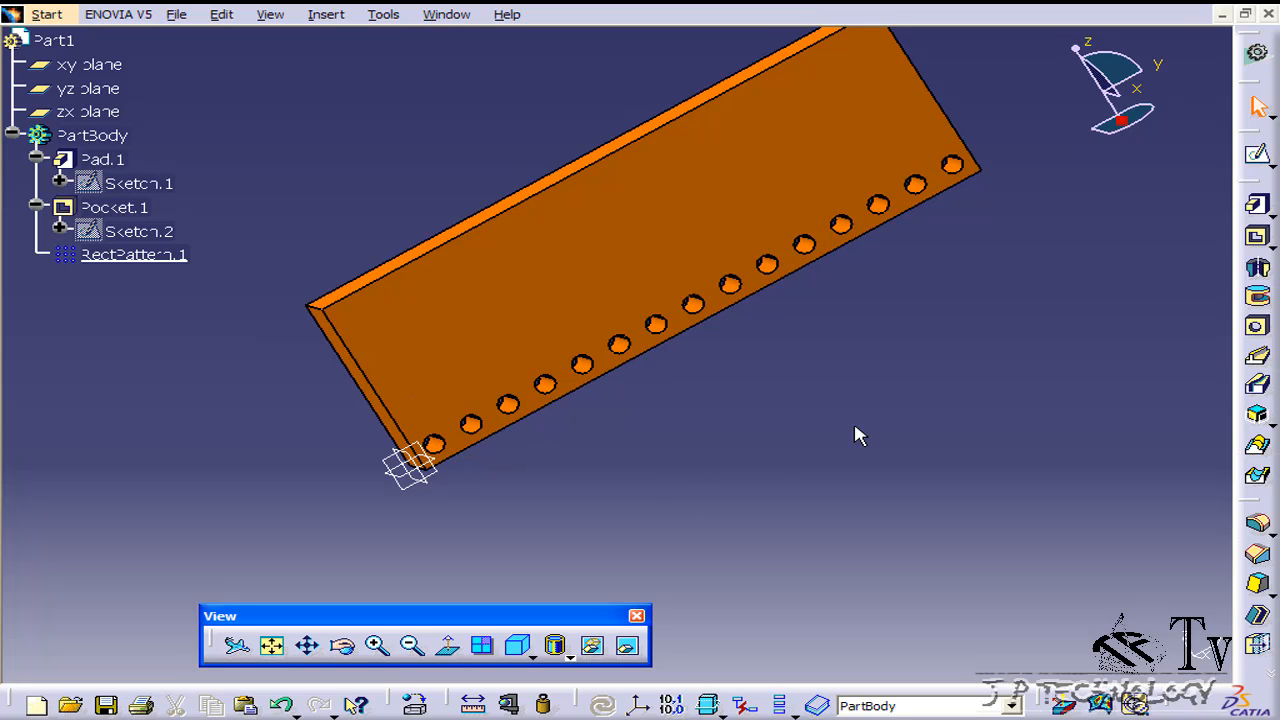
{"action": "left_click", "coordinate": [322, 16]}
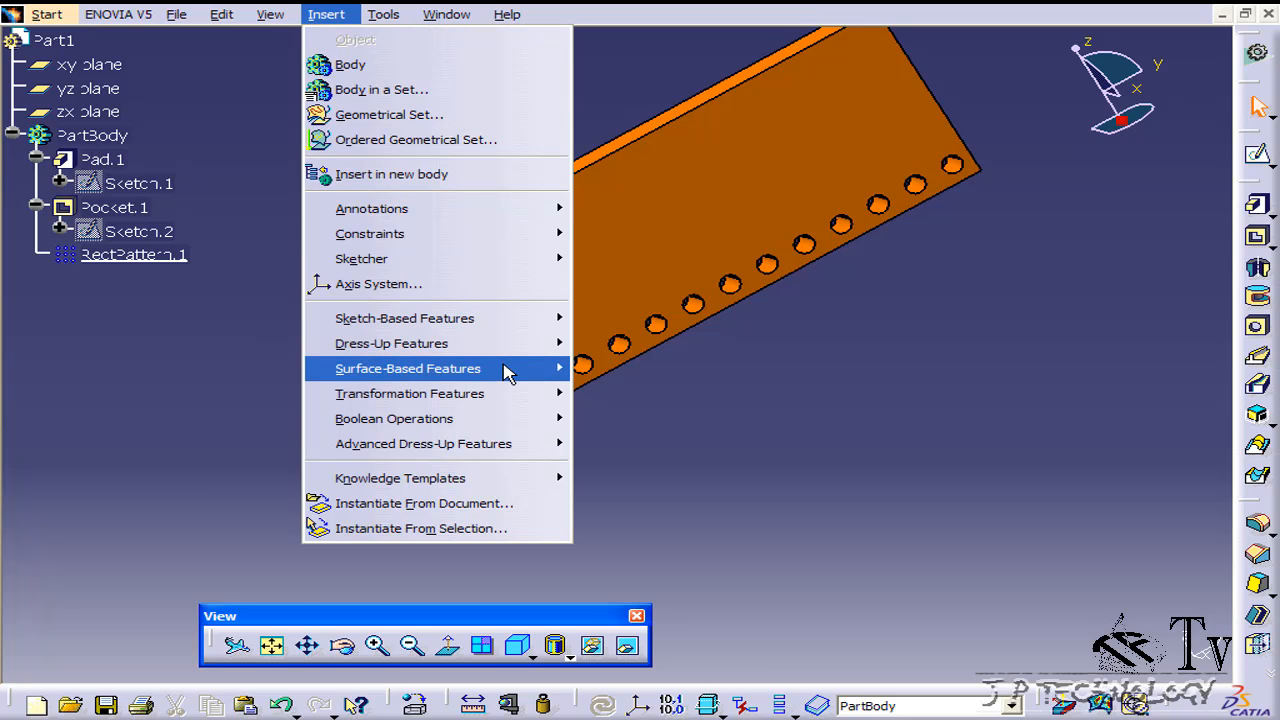
{"action": "mouse_move", "coordinate": [504, 395]}
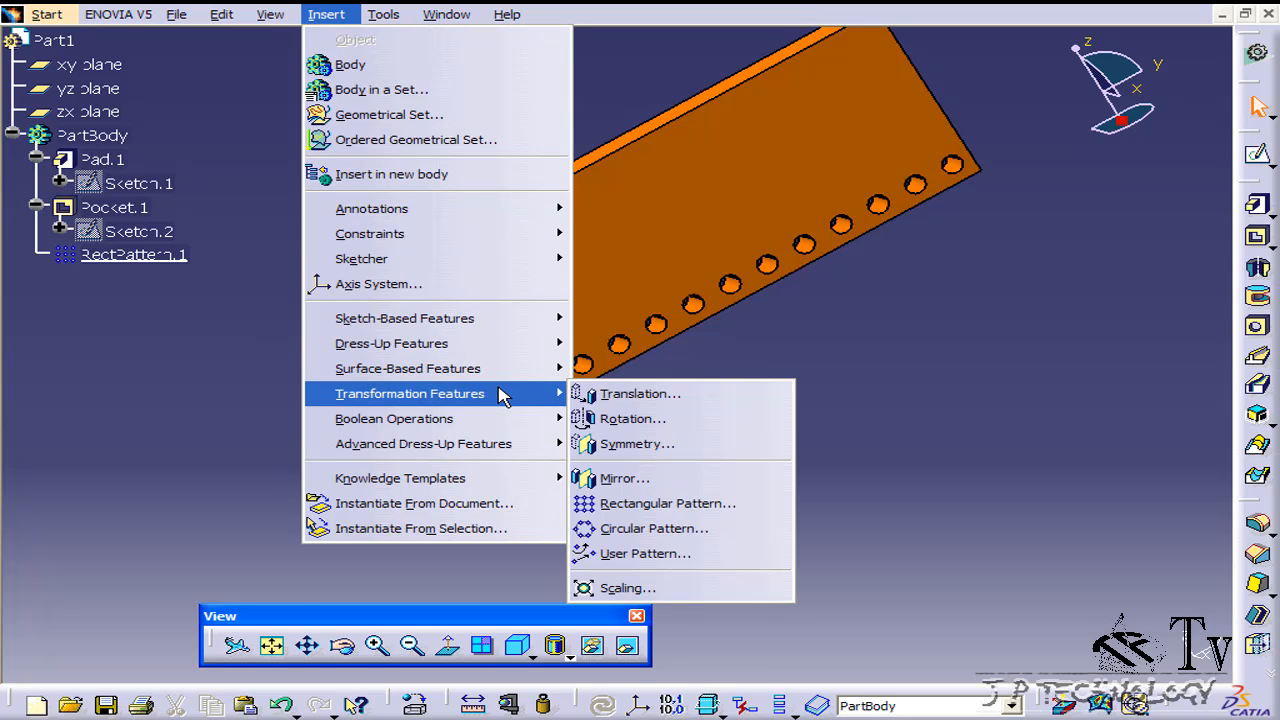
{"action": "left_click", "coordinate": [700, 505]}
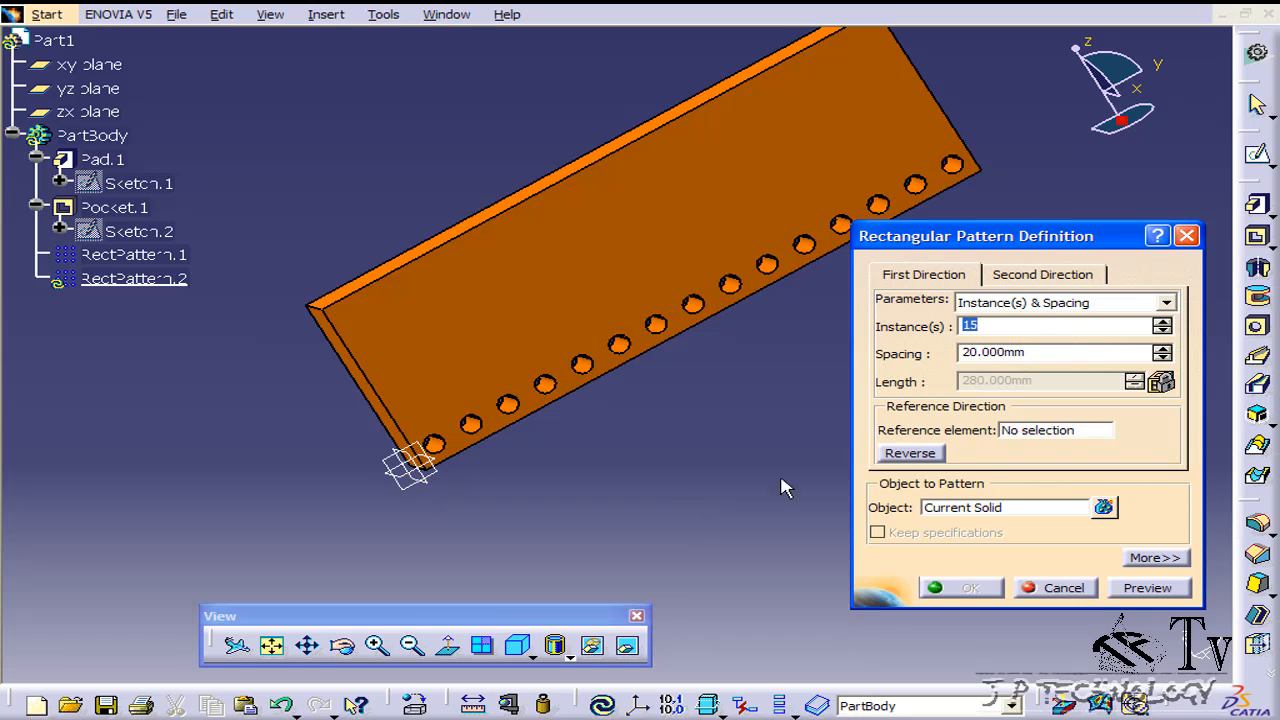
{"action": "left_click", "coordinate": [988, 507]}
{"action": "left_click", "coordinate": [115, 207]}
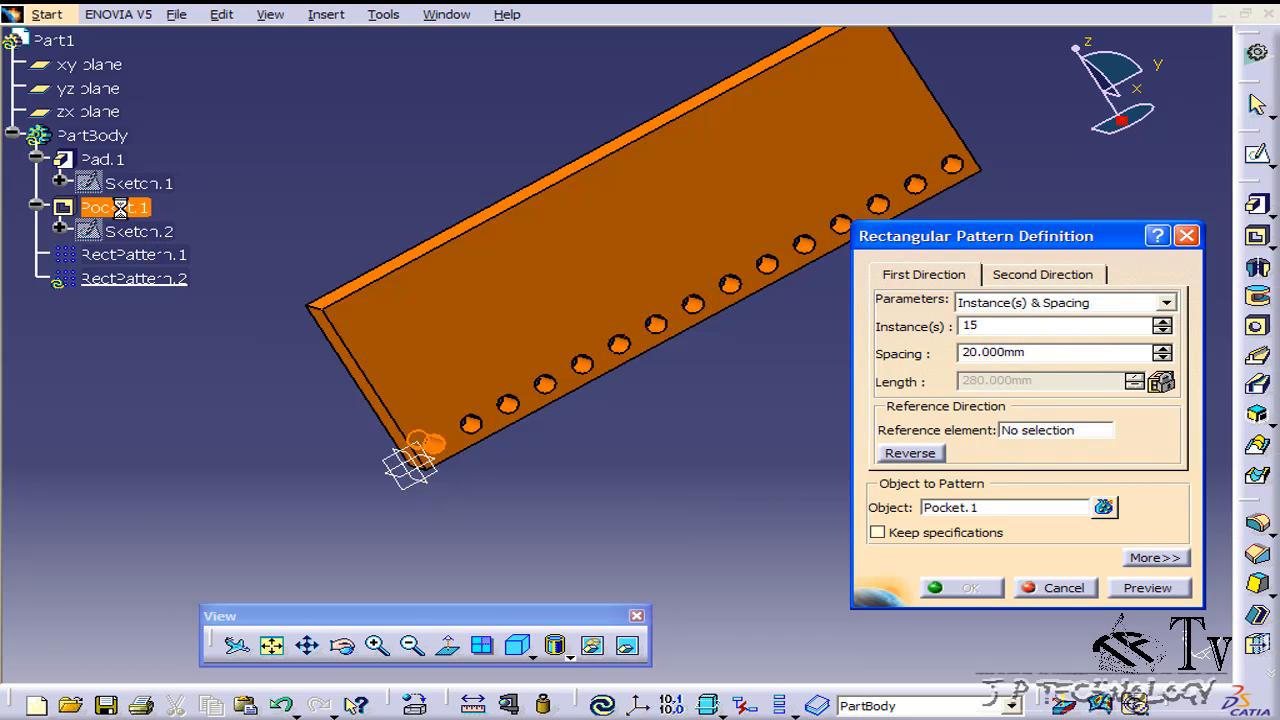
Step: Set the plate's short edge beside the corner hole as the reference element and reverse the direction to run across the plate
{"action": "left_click", "coordinate": [1048, 432]}
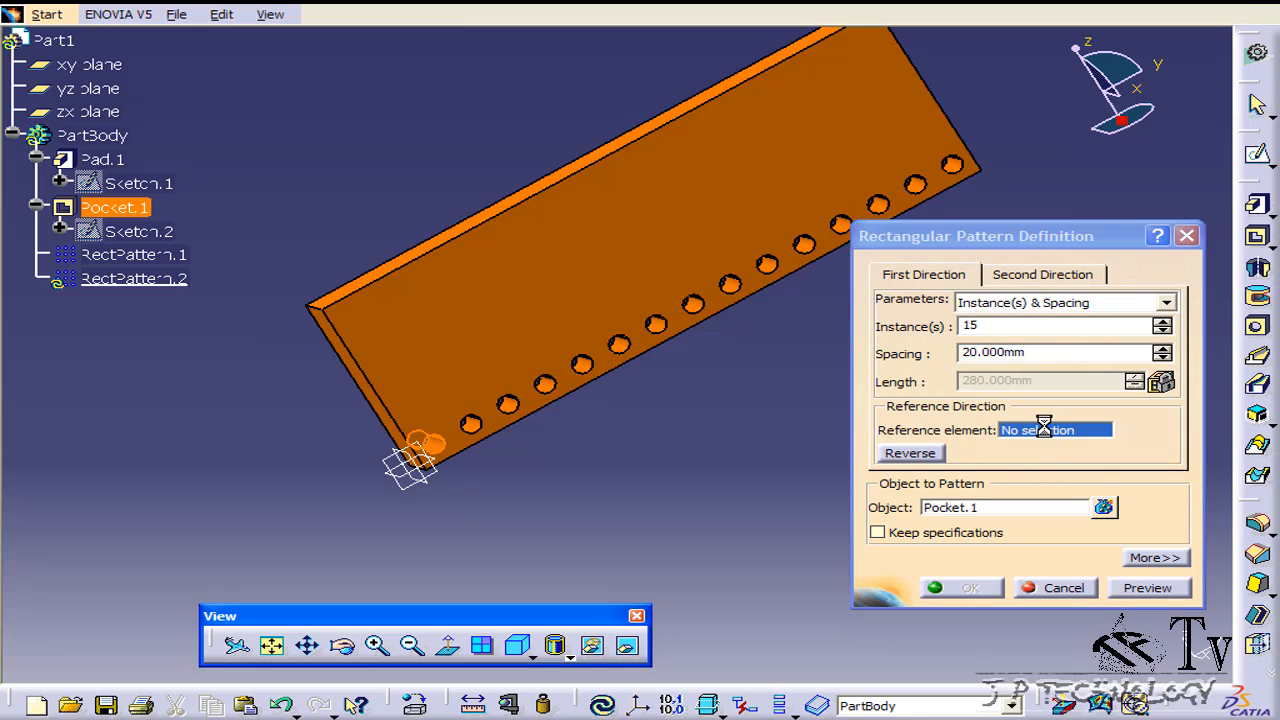
{"action": "left_click", "coordinate": [356, 363]}
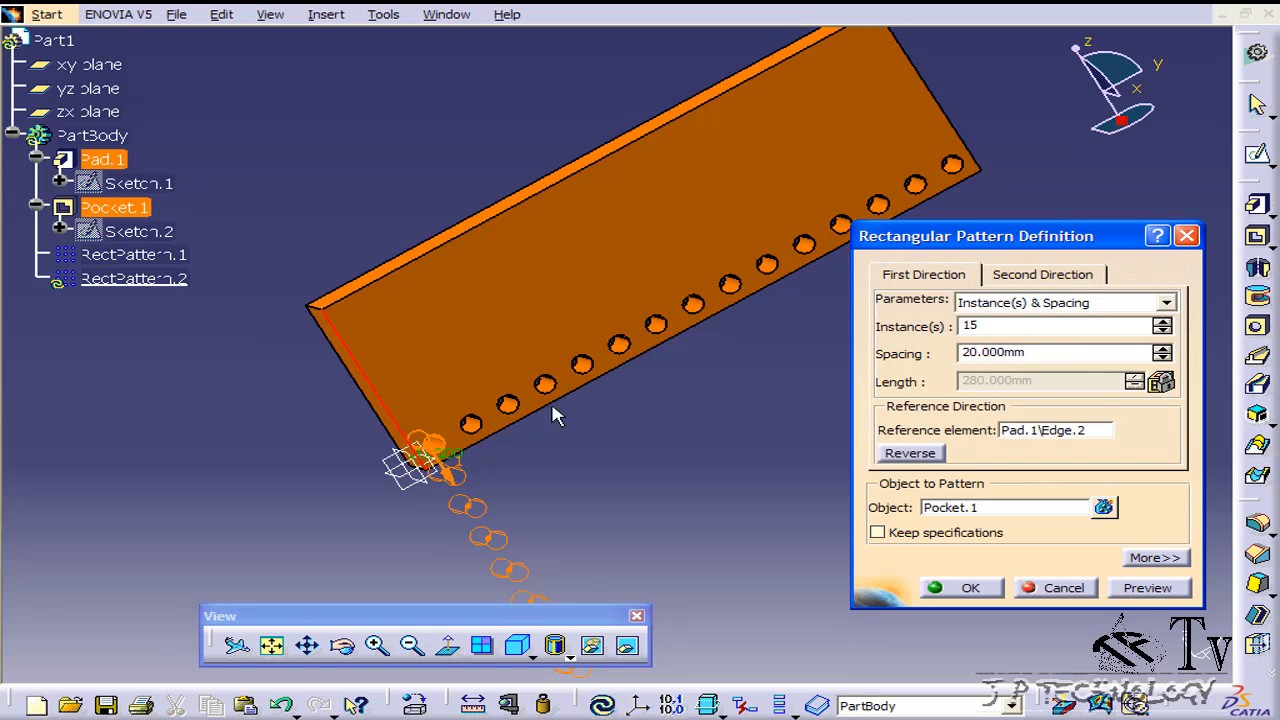
{"action": "mouse_move", "coordinate": [603, 469]}
{"action": "middle_mouse_down"}
{"action": "mouse_move", "coordinate": [537, 334]}
{"action": "mouse_move", "coordinate": [563, 392]}
{"action": "middle_mouse_up"}
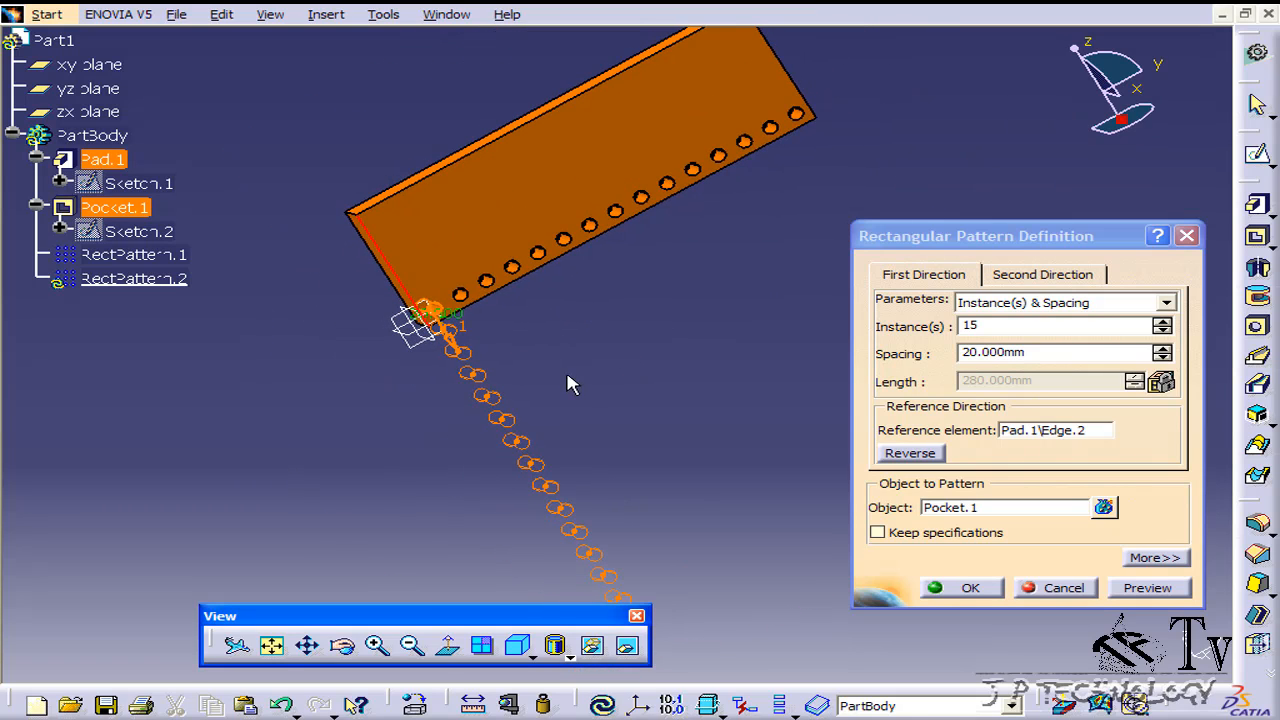
{"action": "left_click", "coordinate": [455, 353]}
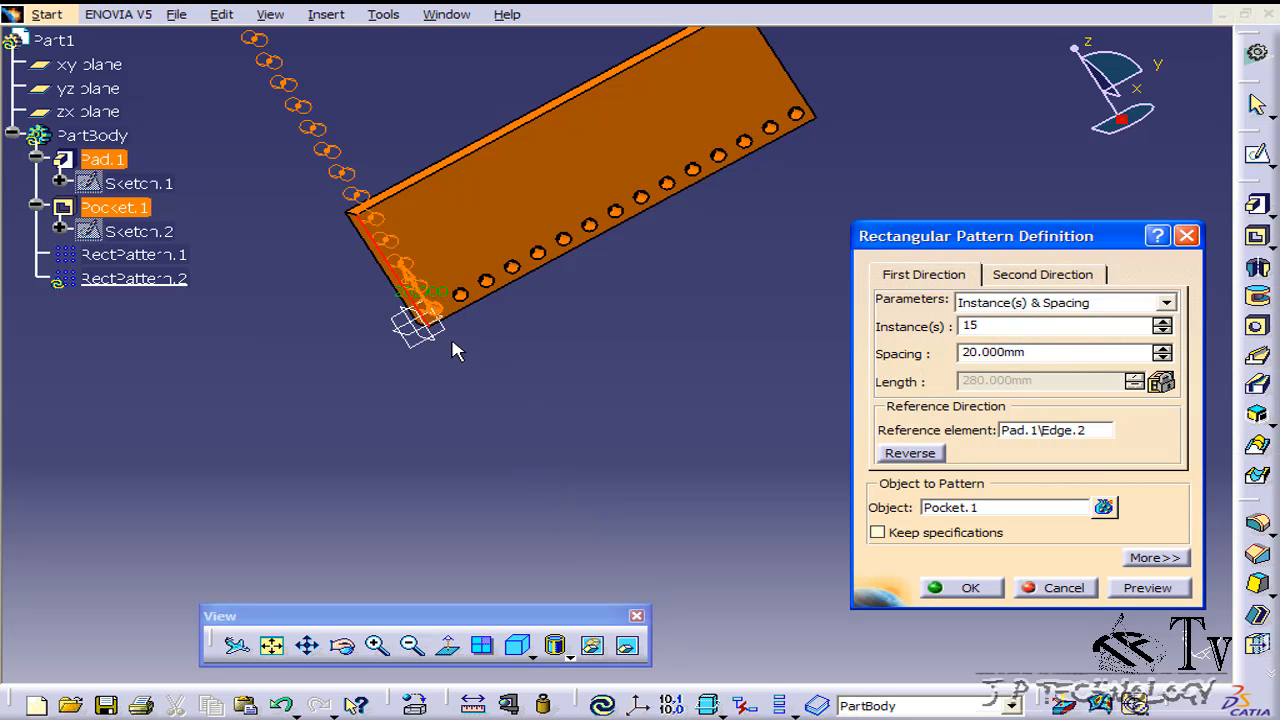
{"action": "left_click", "coordinate": [938, 458]}
{"action": "left_click", "coordinate": [930, 457]}
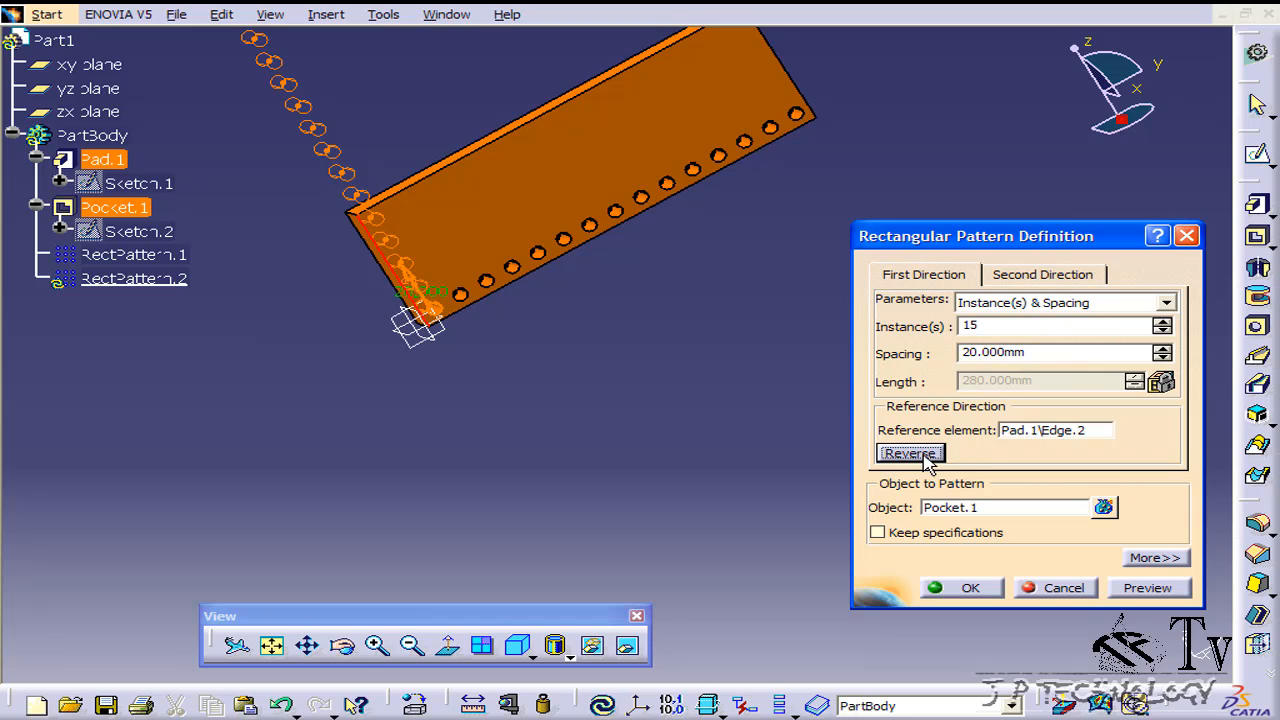
Step: Set the instances to 5 and create the pattern of holes along the plate's short edge
{"action": "double_click", "coordinate": [1003, 329]}
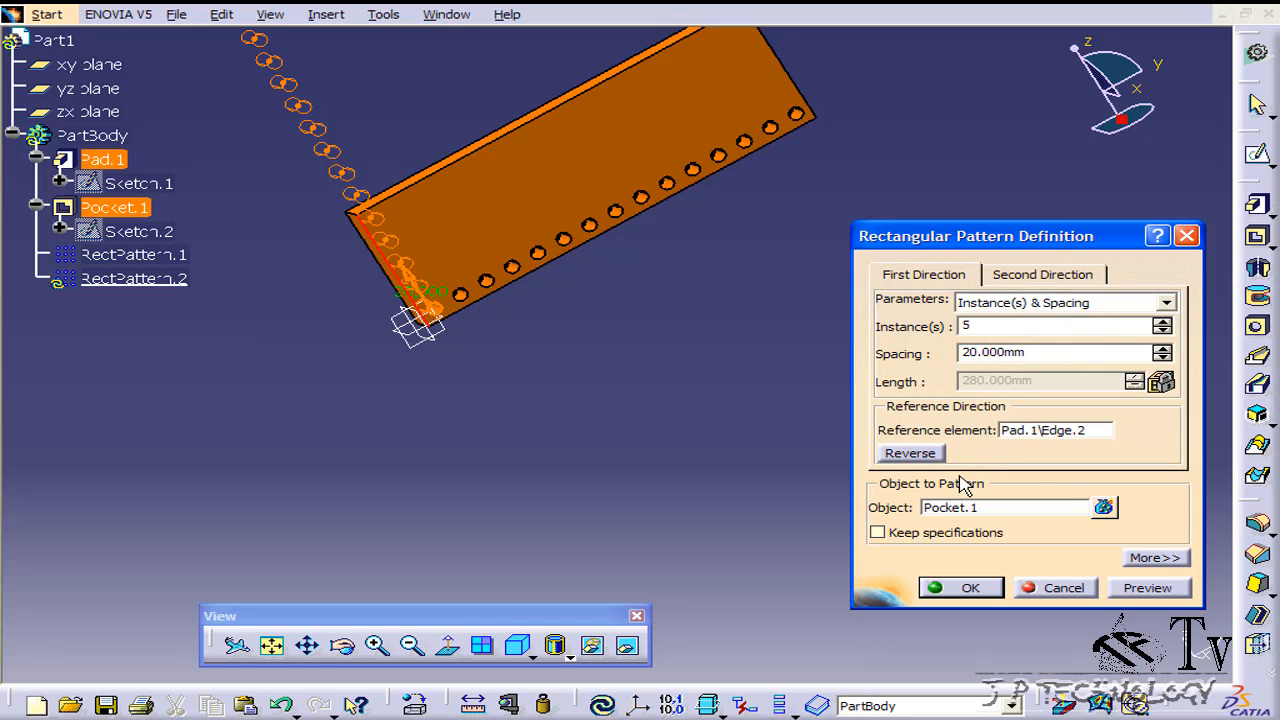
{"action": "left_click", "coordinate": [965, 590]}
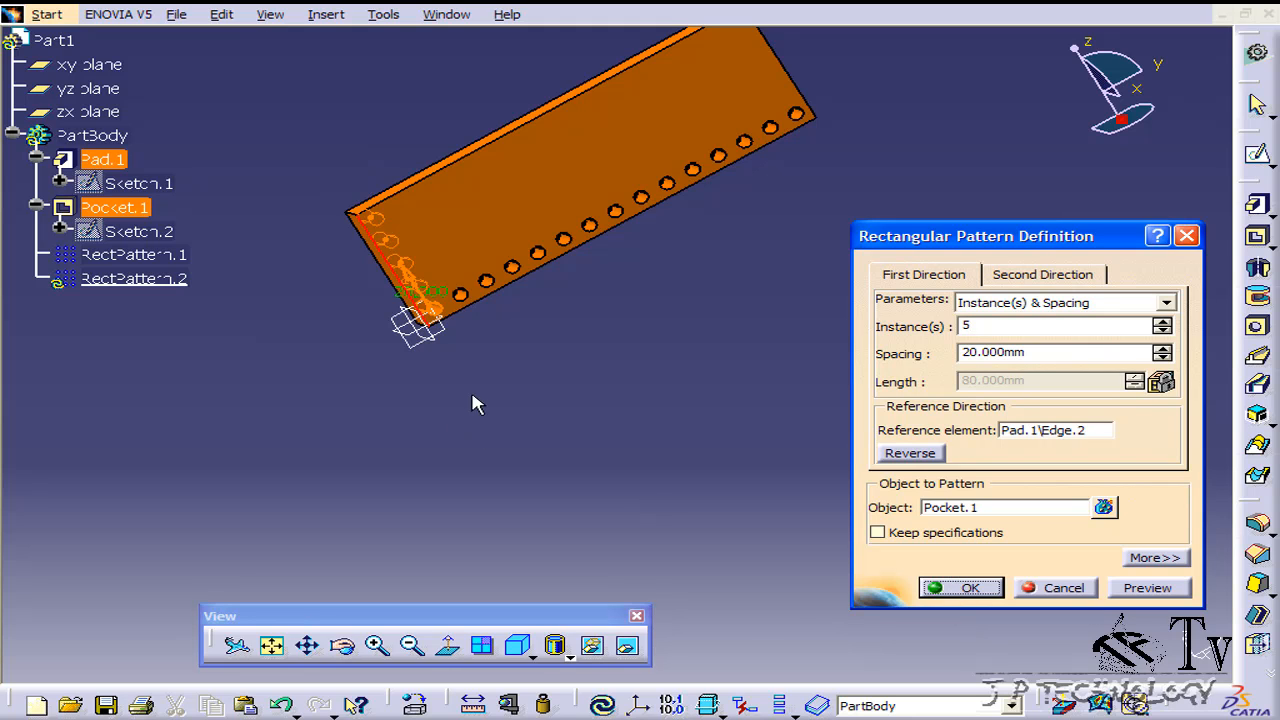
{"action": "middle_click_drag", "start_coordinate": [572, 425], "coordinate": [643, 386]}
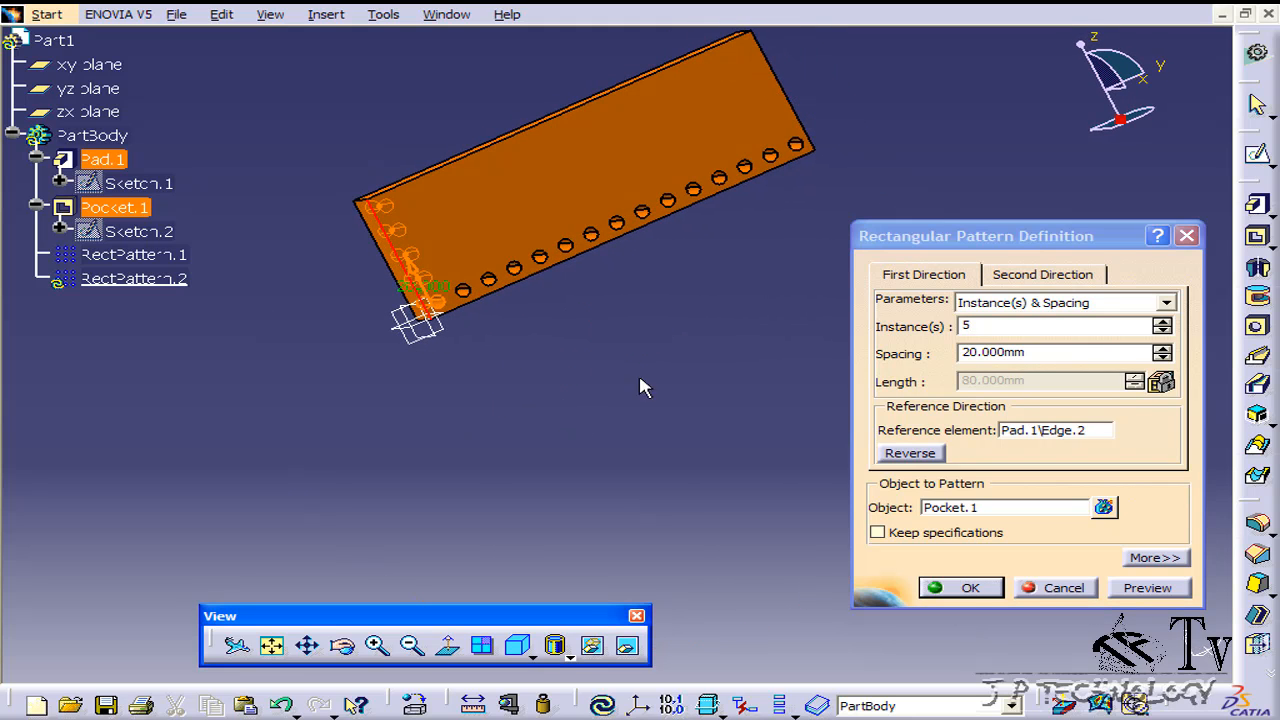
{"action": "left_click", "coordinate": [975, 588]}
{"action": "left_click", "coordinate": [691, 446]}
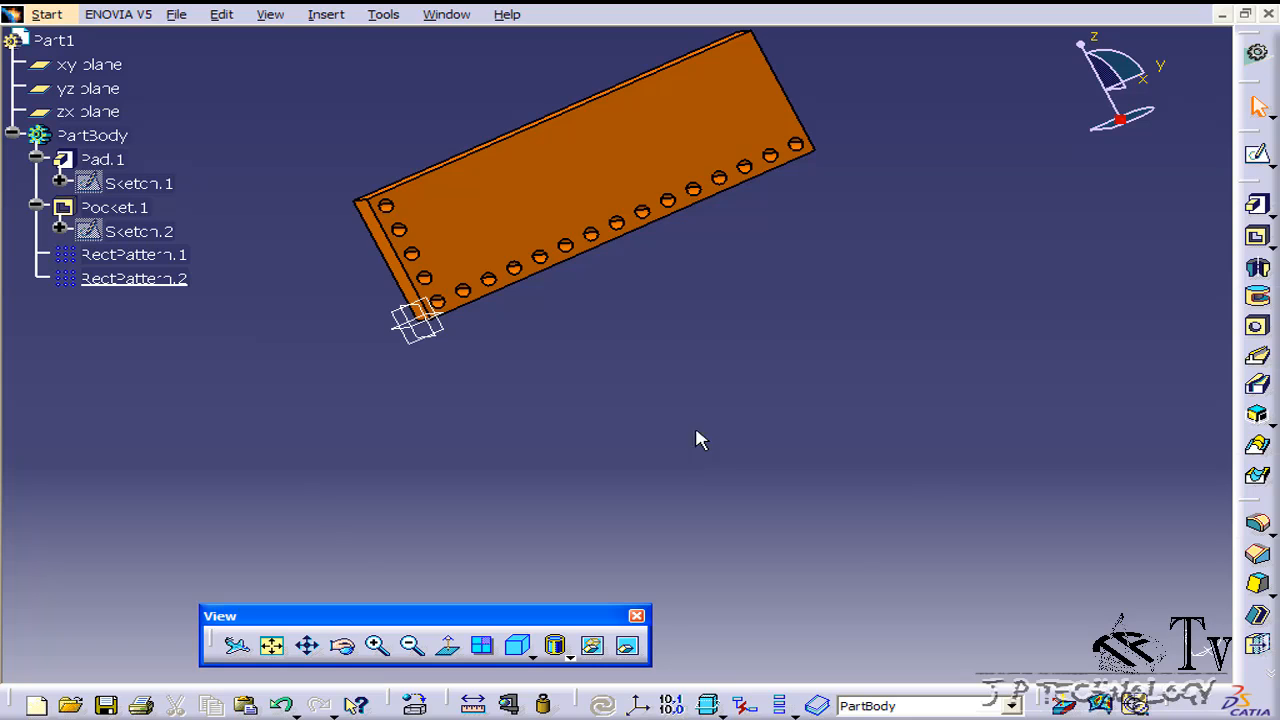
Step: Delete the rectangular pattern of holes along the plate's short edge
{"action": "middle_click_drag", "start_coordinate": [697, 437], "coordinate": [577, 449]}
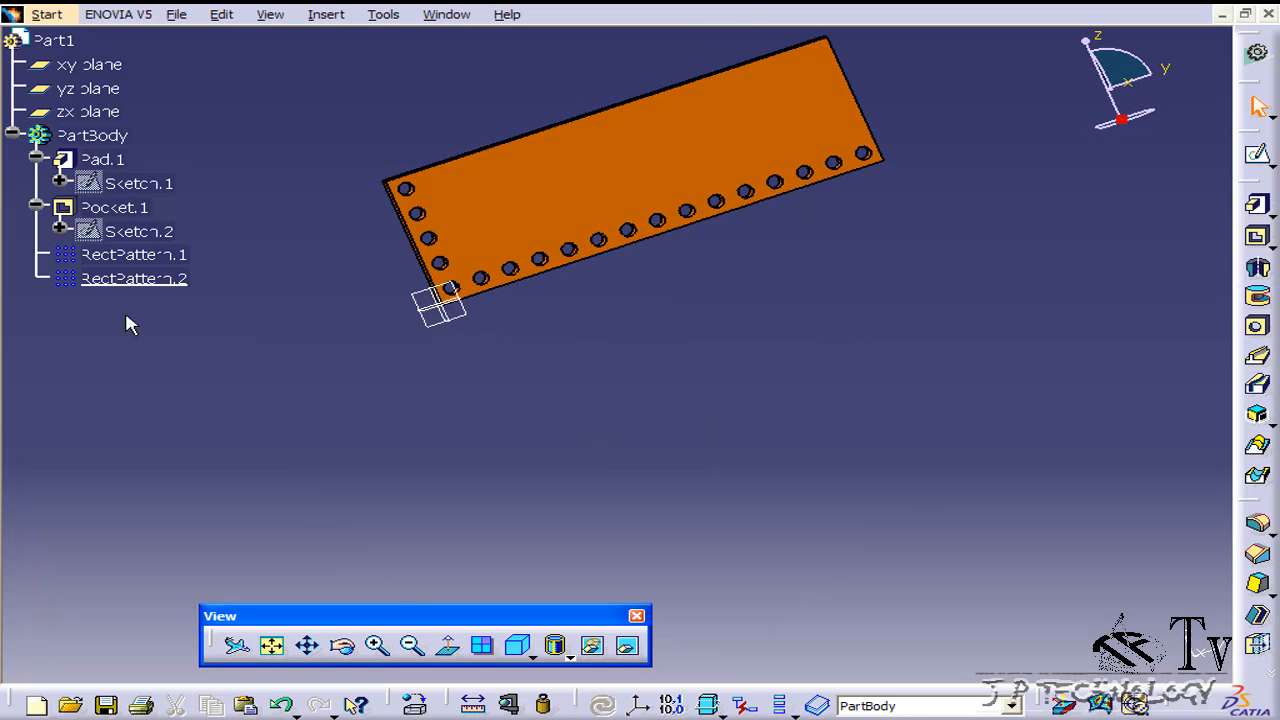
{"action": "left_click", "coordinate": [150, 284]}
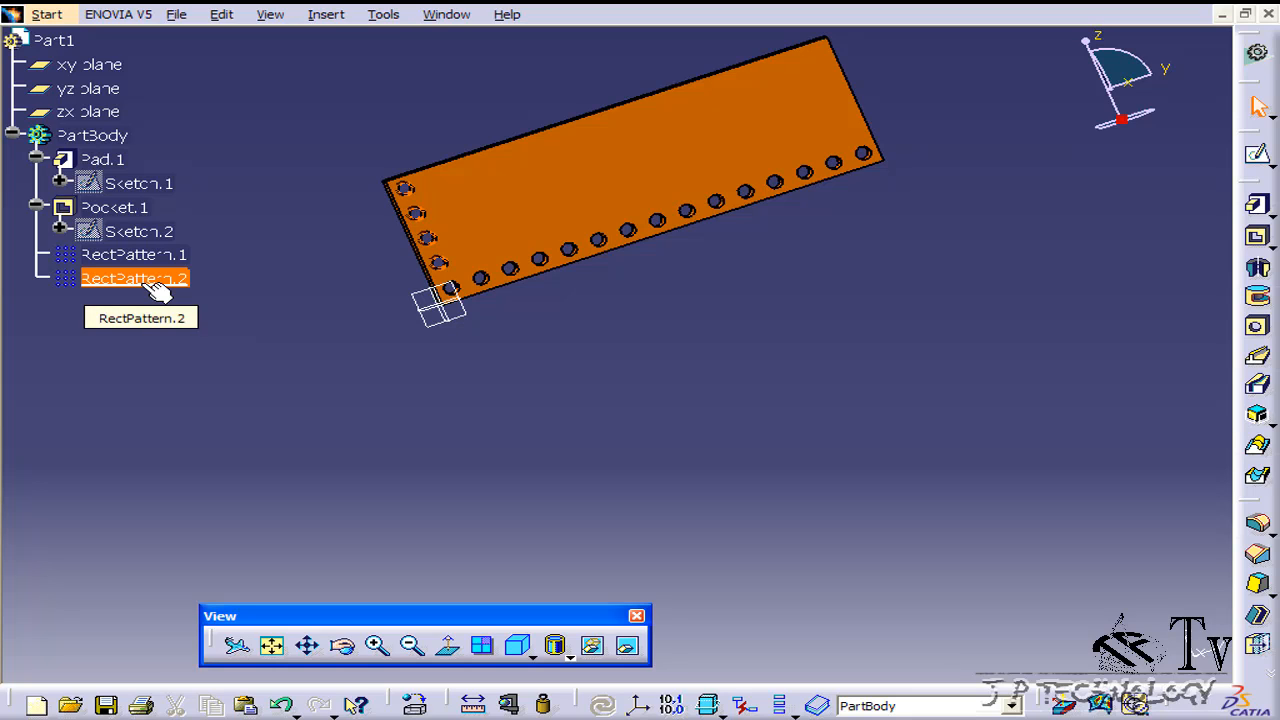
{"action": "key", "text": "Delete"}
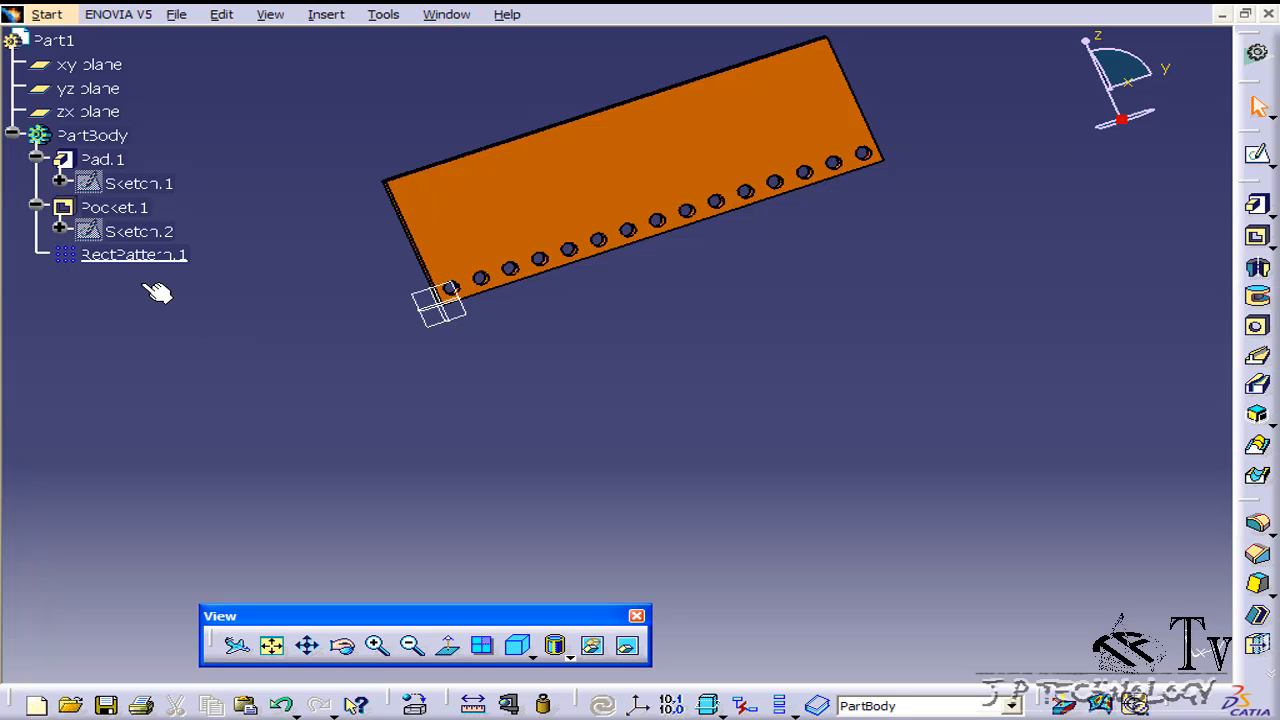
Step: Start a new Rectangular Pattern with the existing row of holes, RectPattern.1, as the object to pattern
{"action": "middle_click_drag", "start_coordinate": [460, 371], "coordinate": [712, 500]}
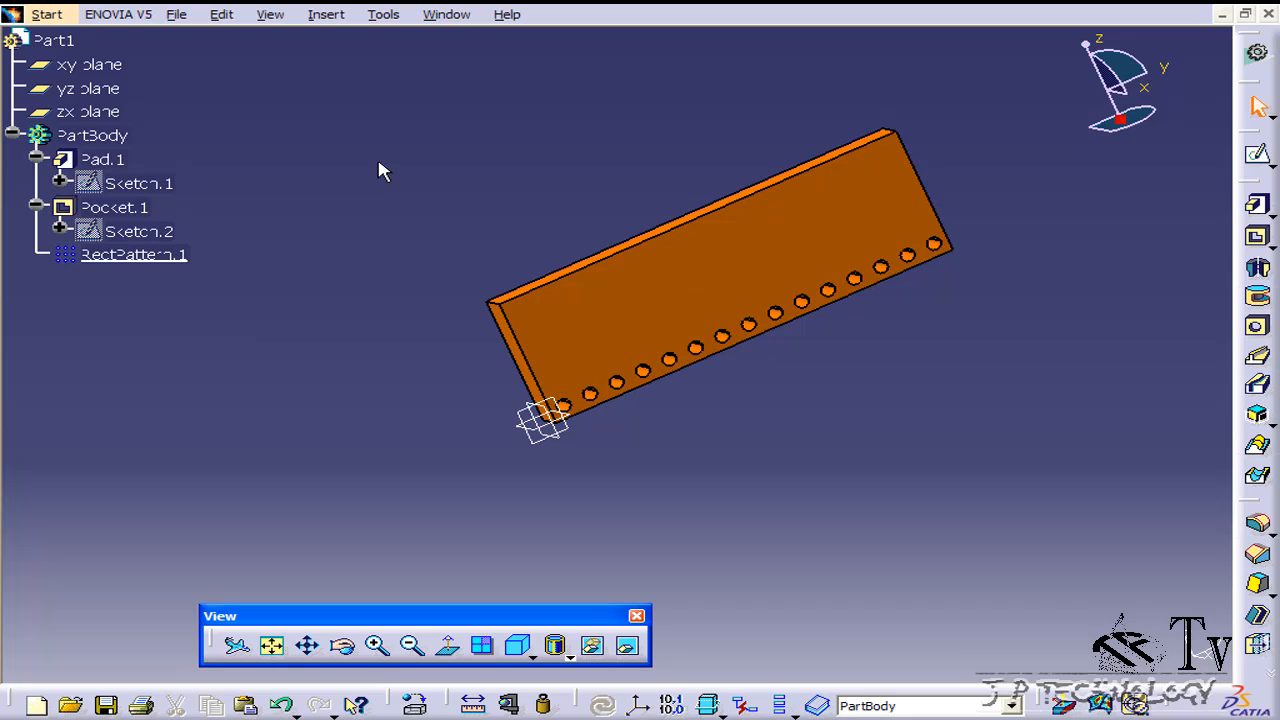
{"action": "left_click", "coordinate": [322, 15]}
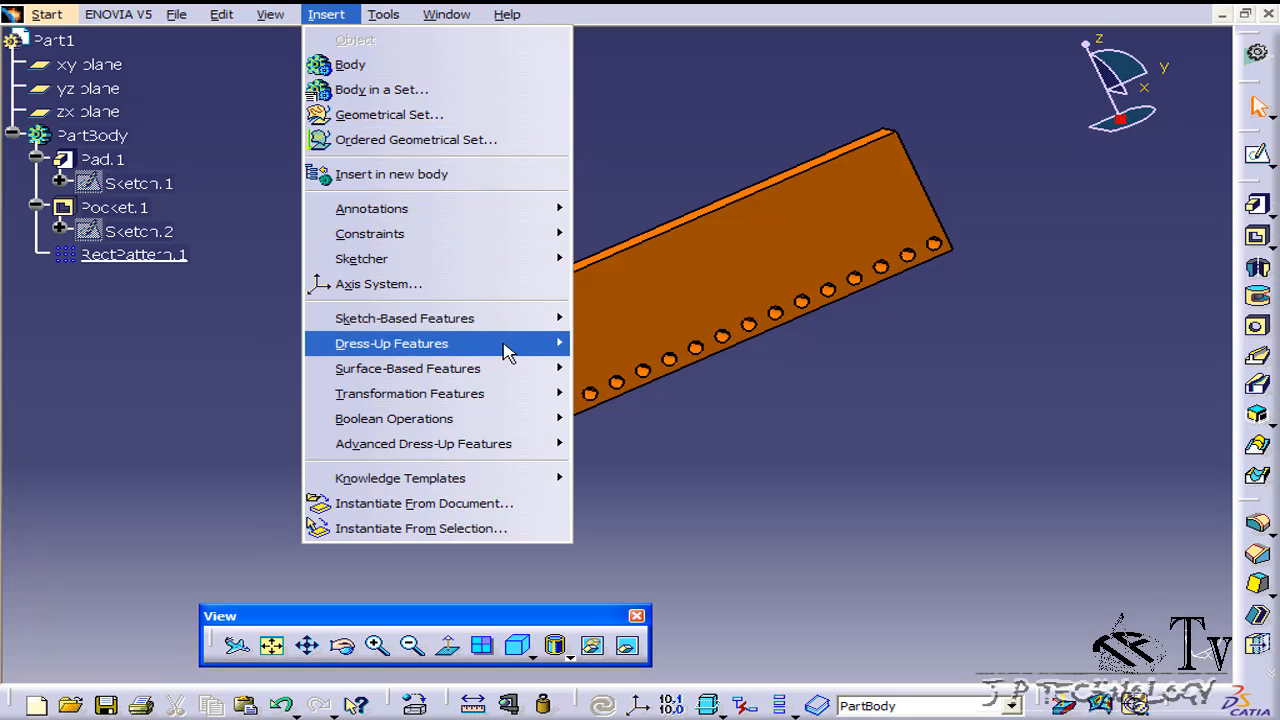
{"action": "mouse_move", "coordinate": [485, 396]}
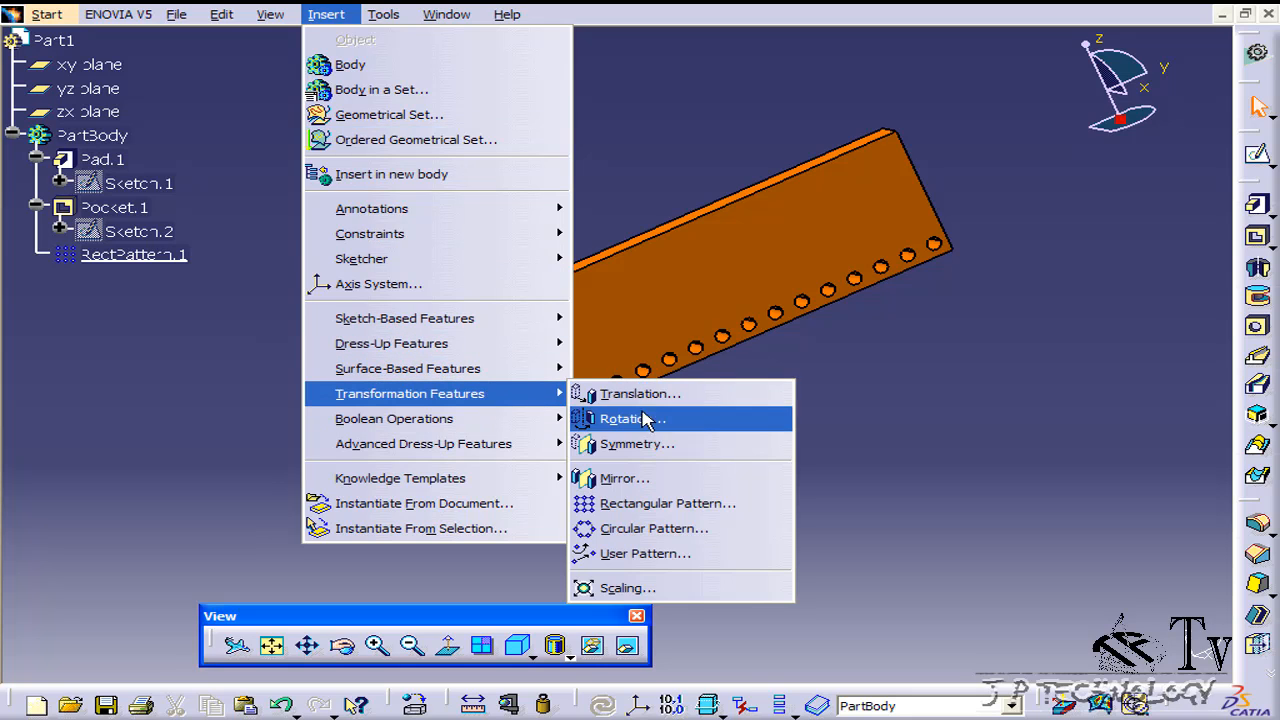
{"action": "left_click", "coordinate": [726, 508]}
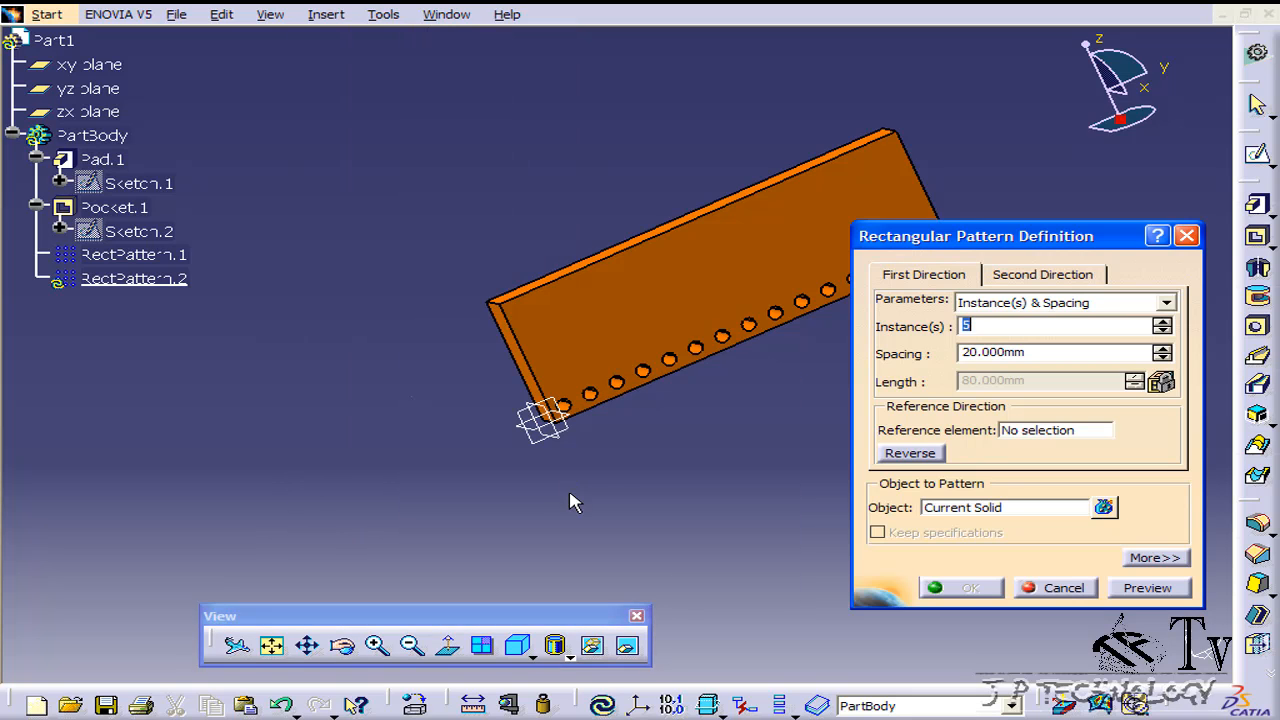
{"action": "left_click", "coordinate": [983, 508]}
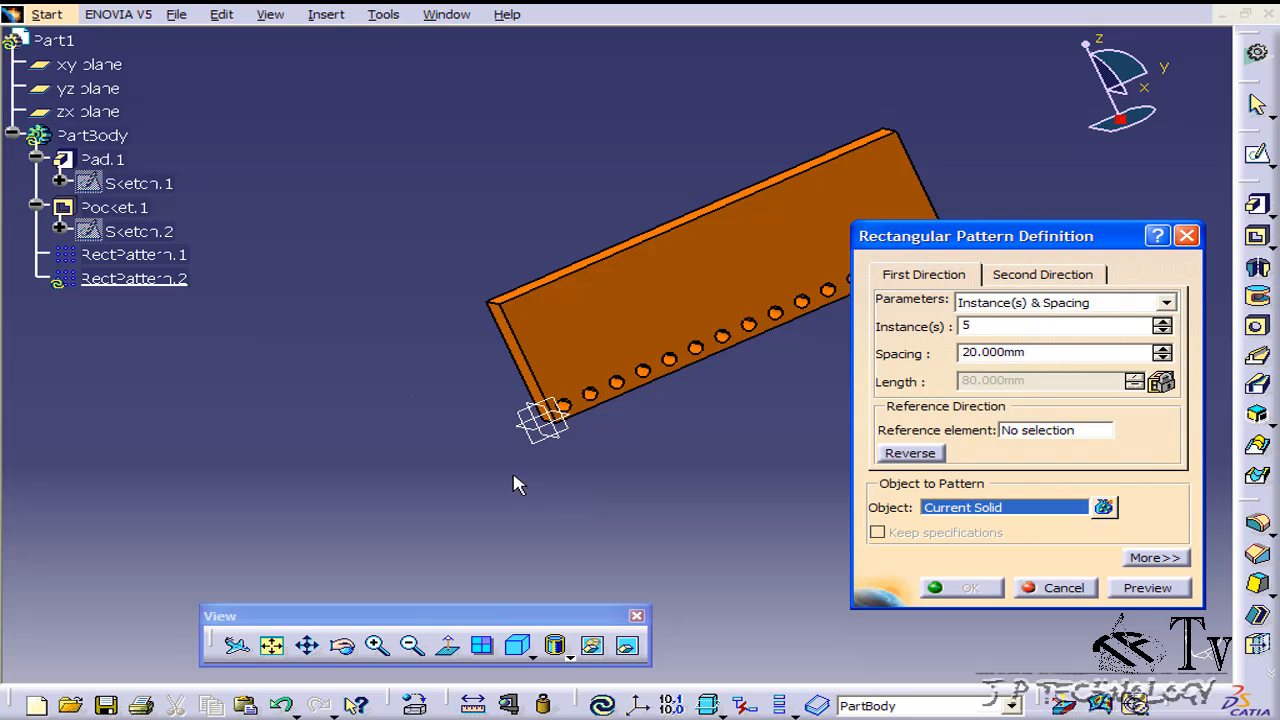
{"action": "left_click", "coordinate": [145, 258]}
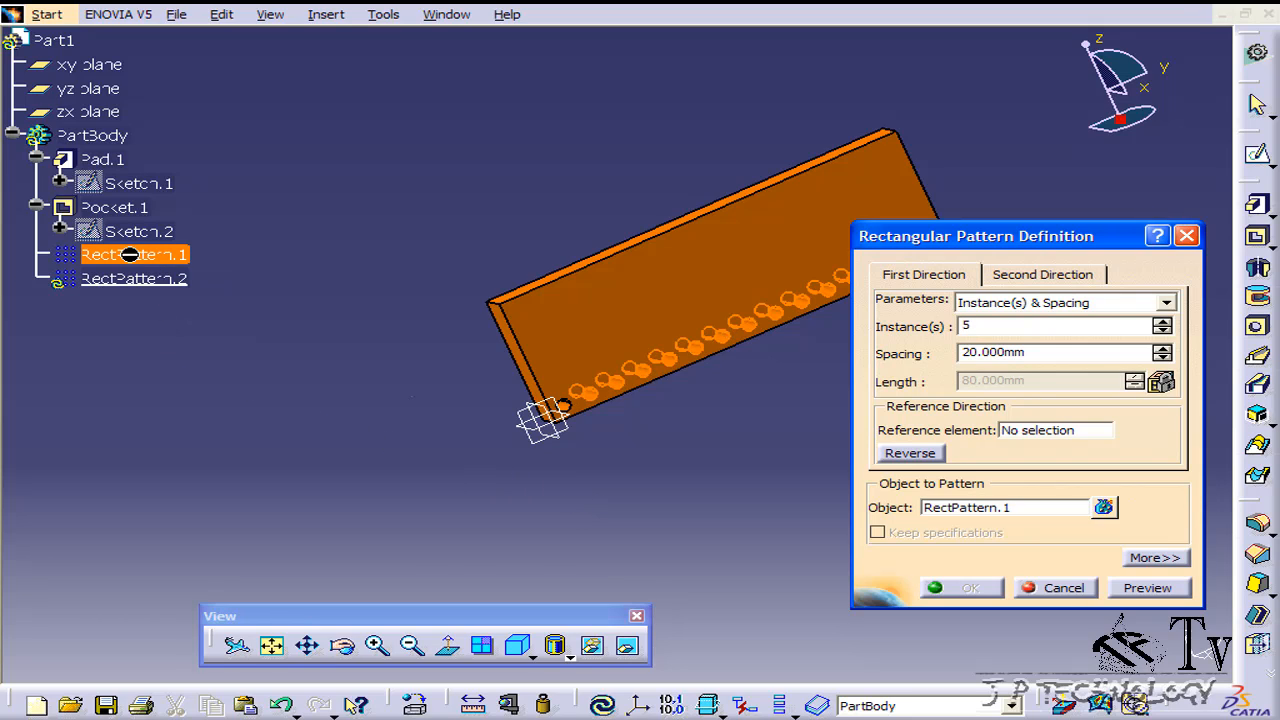
Step: Pattern the row of holes 5 times along the plate's short edge at 20 mm spacing, with the direction reversed across the plate
{"action": "left_click", "coordinate": [1052, 434]}
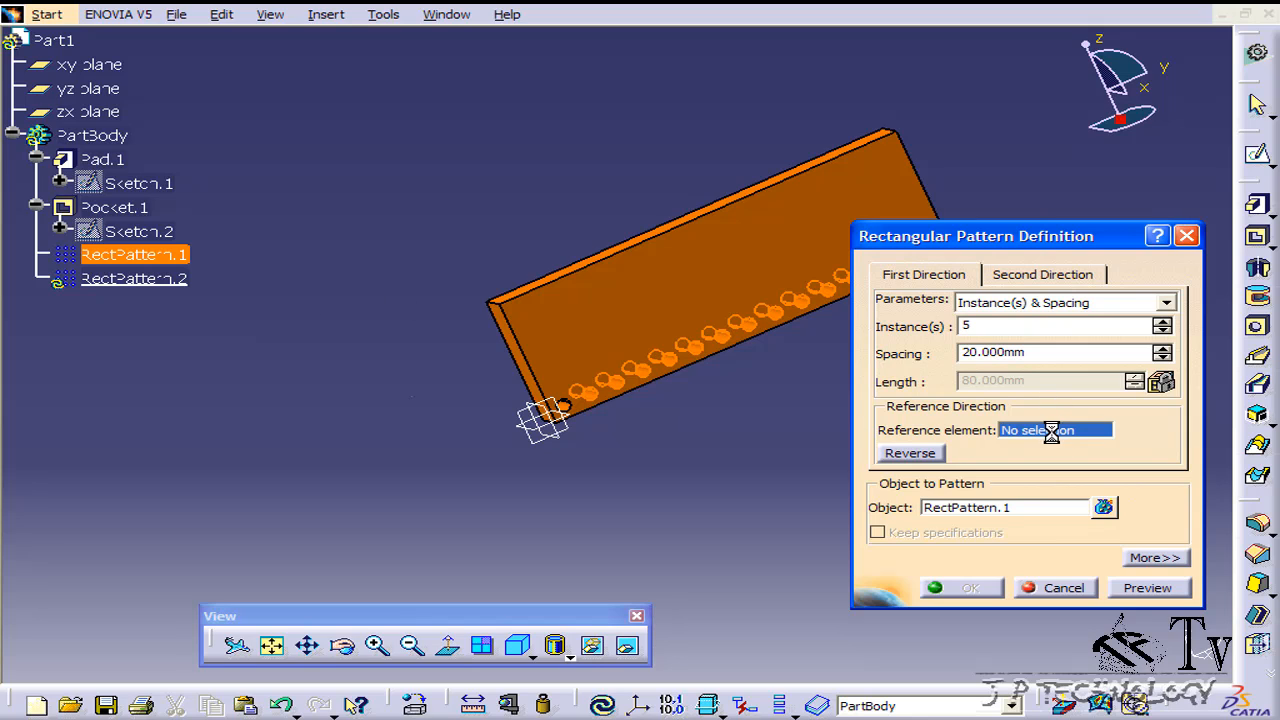
{"action": "left_click", "coordinate": [536, 348]}
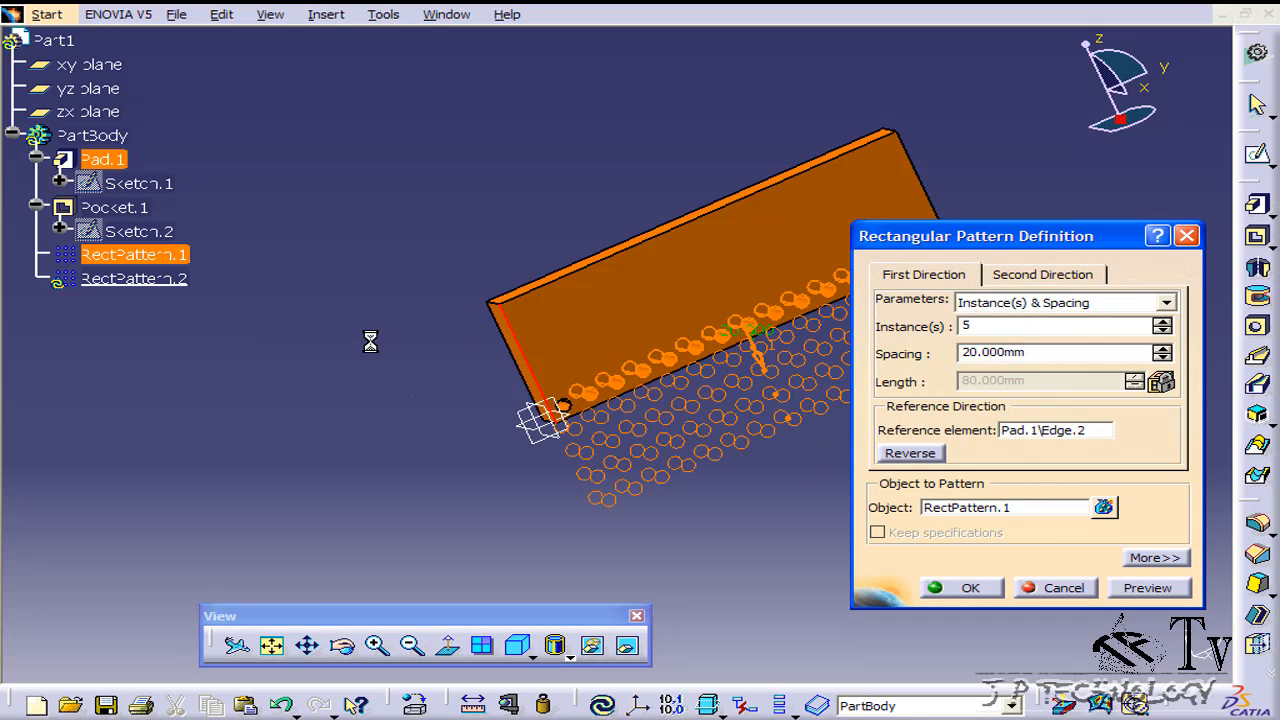
{"action": "left_click", "coordinate": [906, 453]}
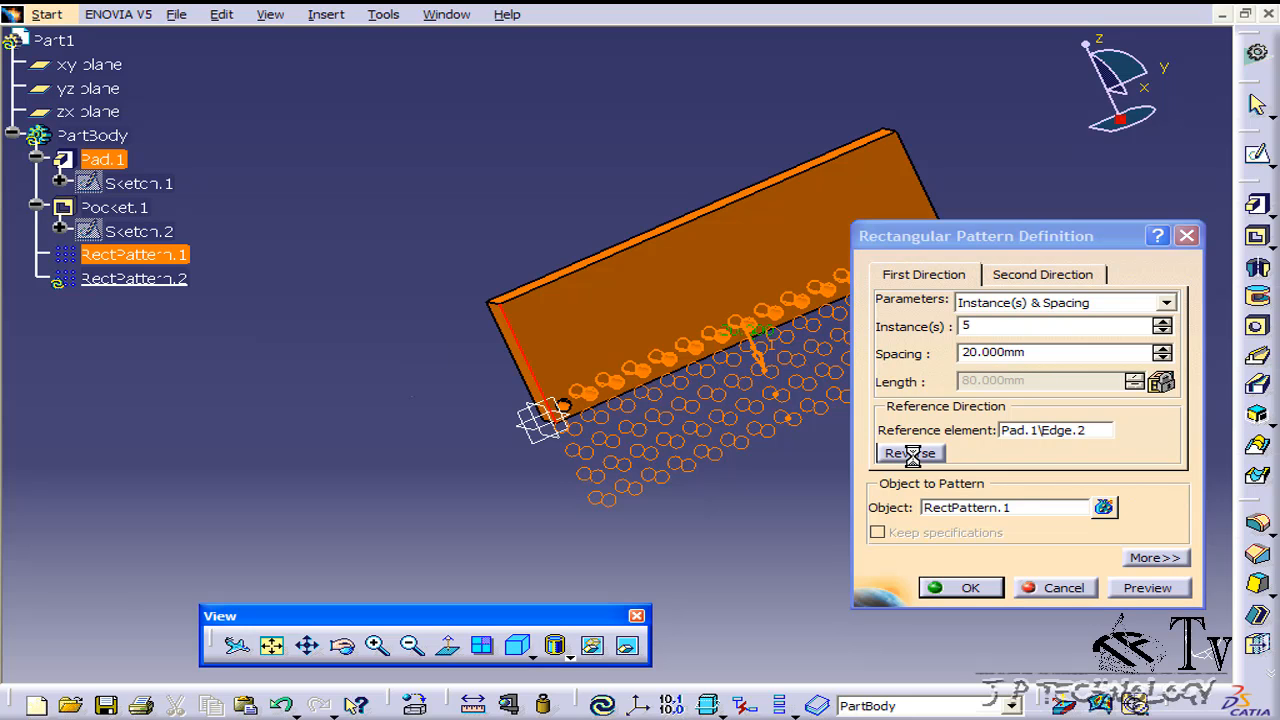
{"action": "middle_click_drag", "start_coordinate": [660, 436], "coordinate": [724, 389]}
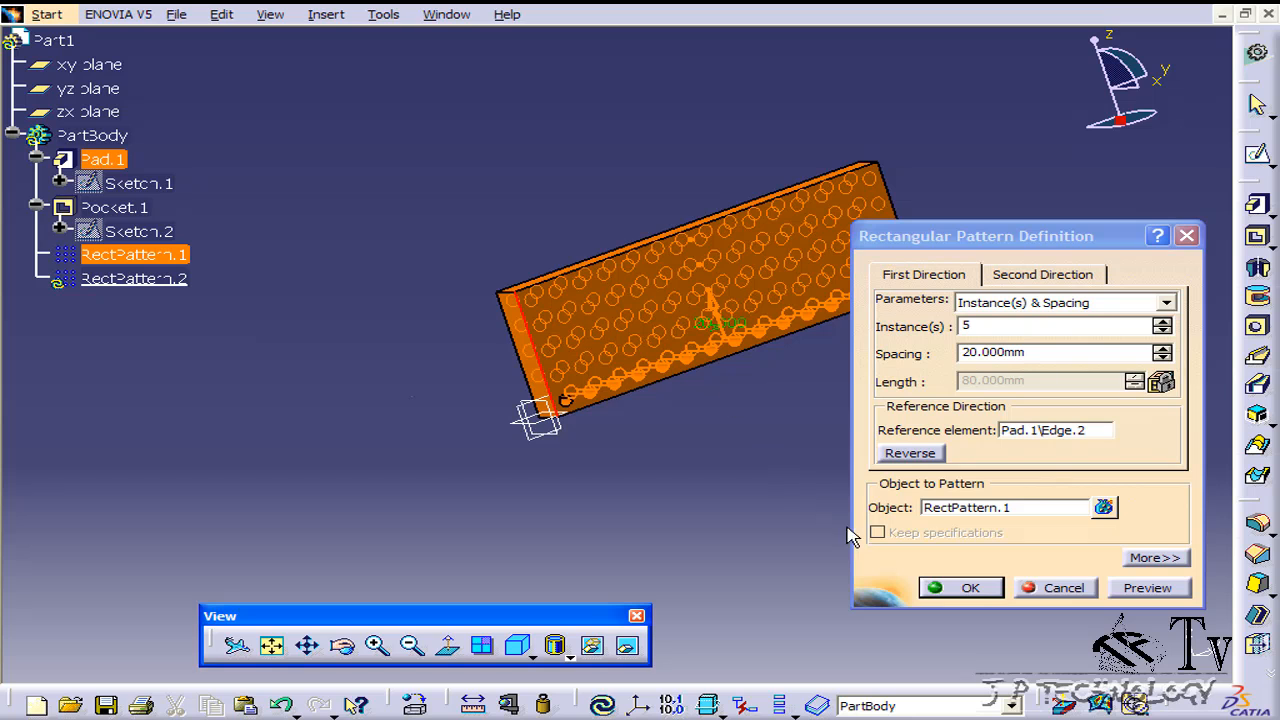
{"action": "left_click", "coordinate": [966, 587]}
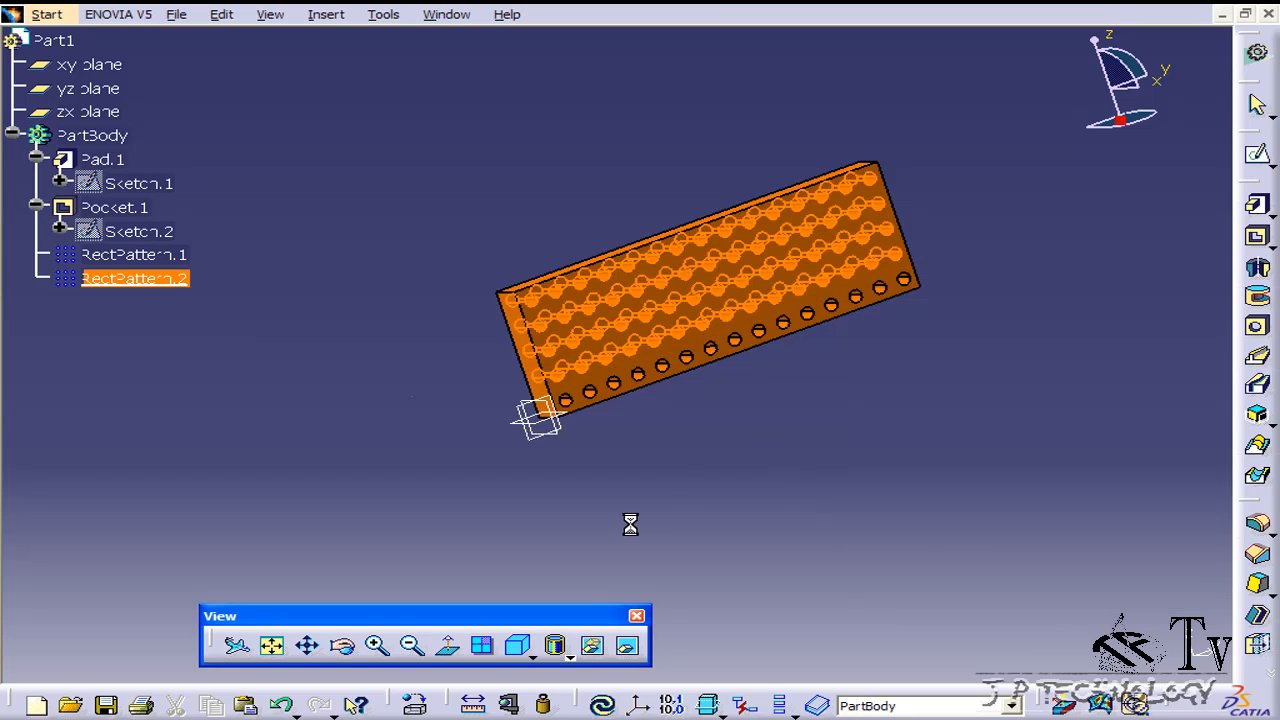
{"action": "middle_click_drag", "start_coordinate": [672, 487], "coordinate": [892, 476]}
{"action": "middle_click_drag", "start_coordinate": [700, 455], "coordinate": [643, 452]}
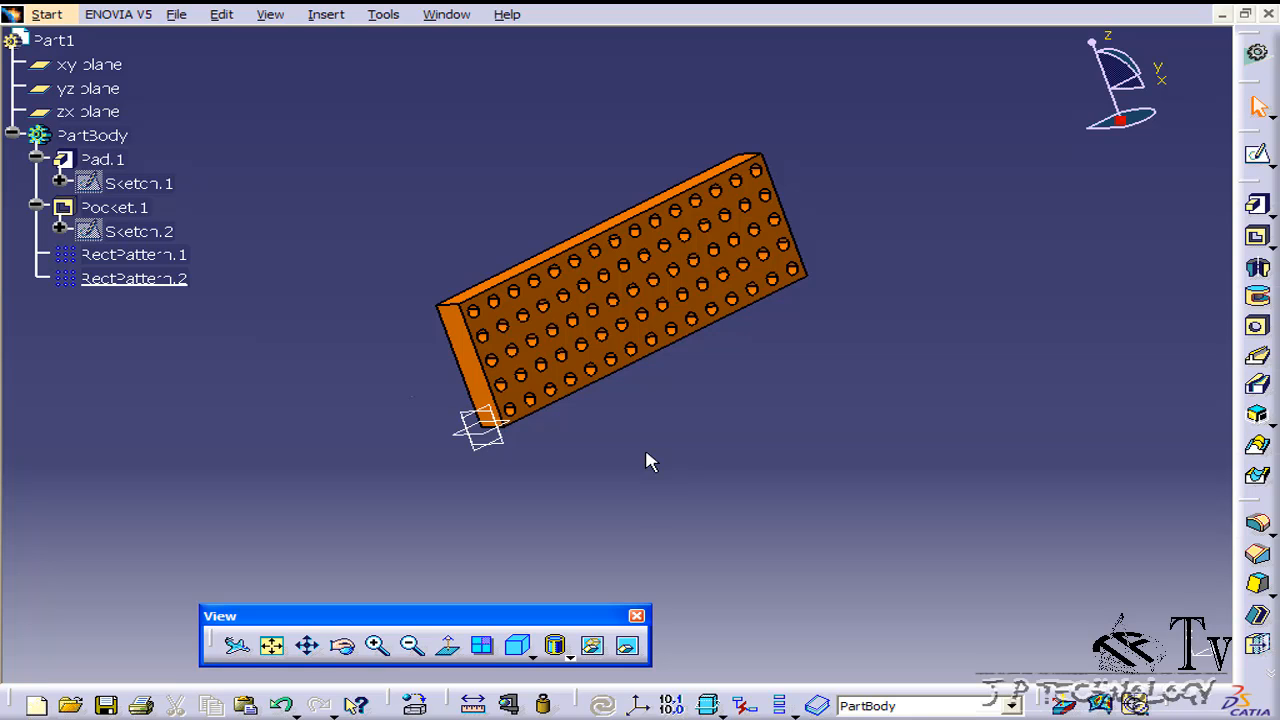
Step: Delete both rectangular patterns, RectPattern.2 and RectPattern.1, leaving the original corner hole
{"action": "middle_click_drag", "start_coordinate": [675, 451], "coordinate": [529, 506]}
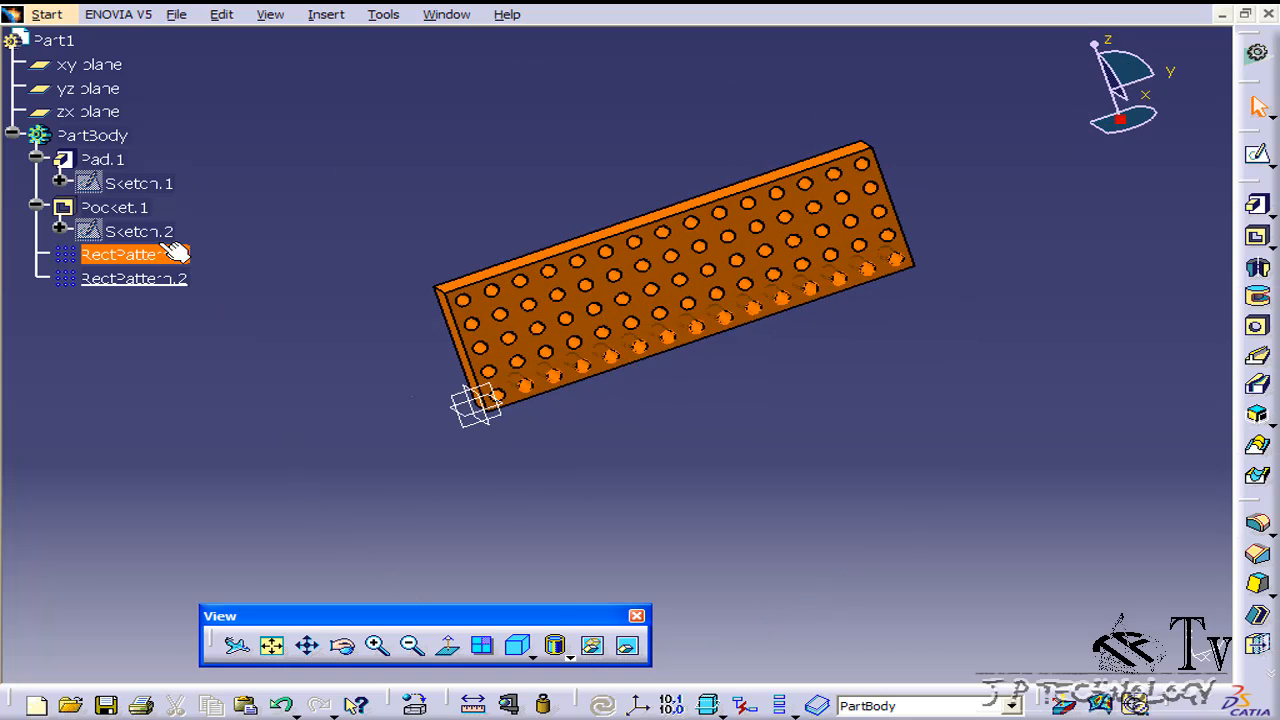
{"action": "left_click", "coordinate": [140, 279]}
{"action": "key", "text": "Delete"}
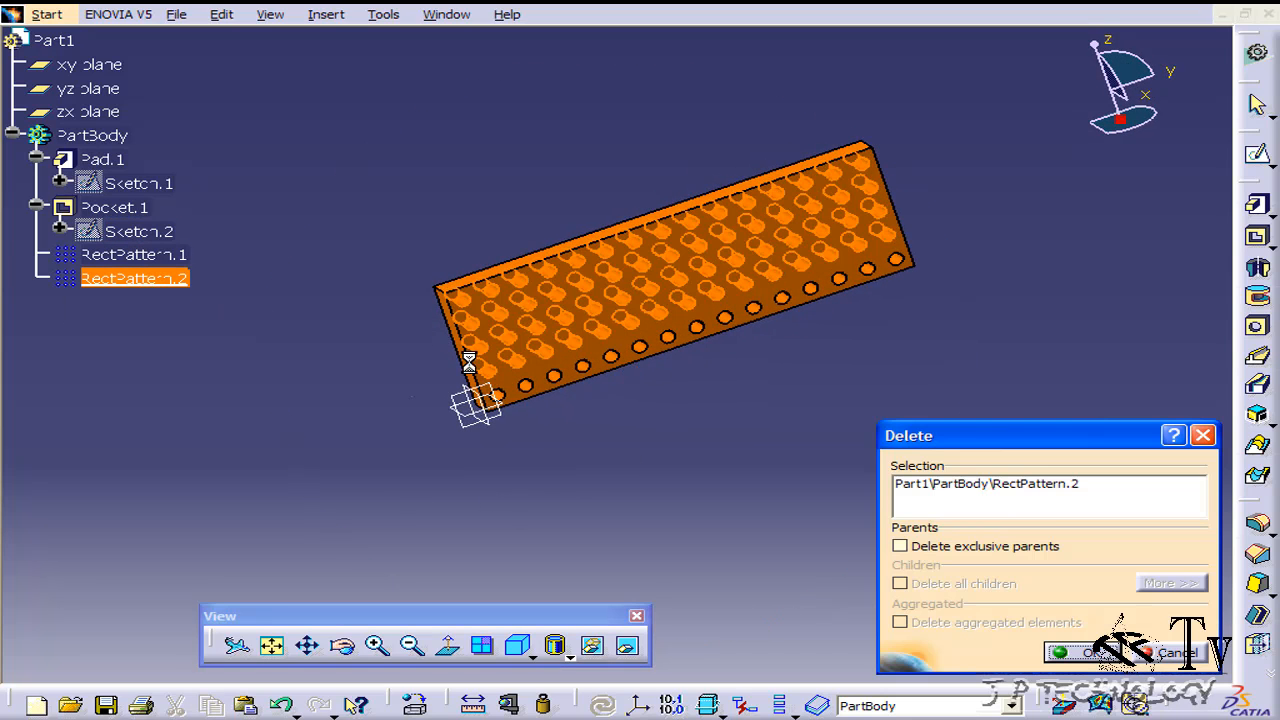
{"action": "left_click", "coordinate": [1084, 651]}
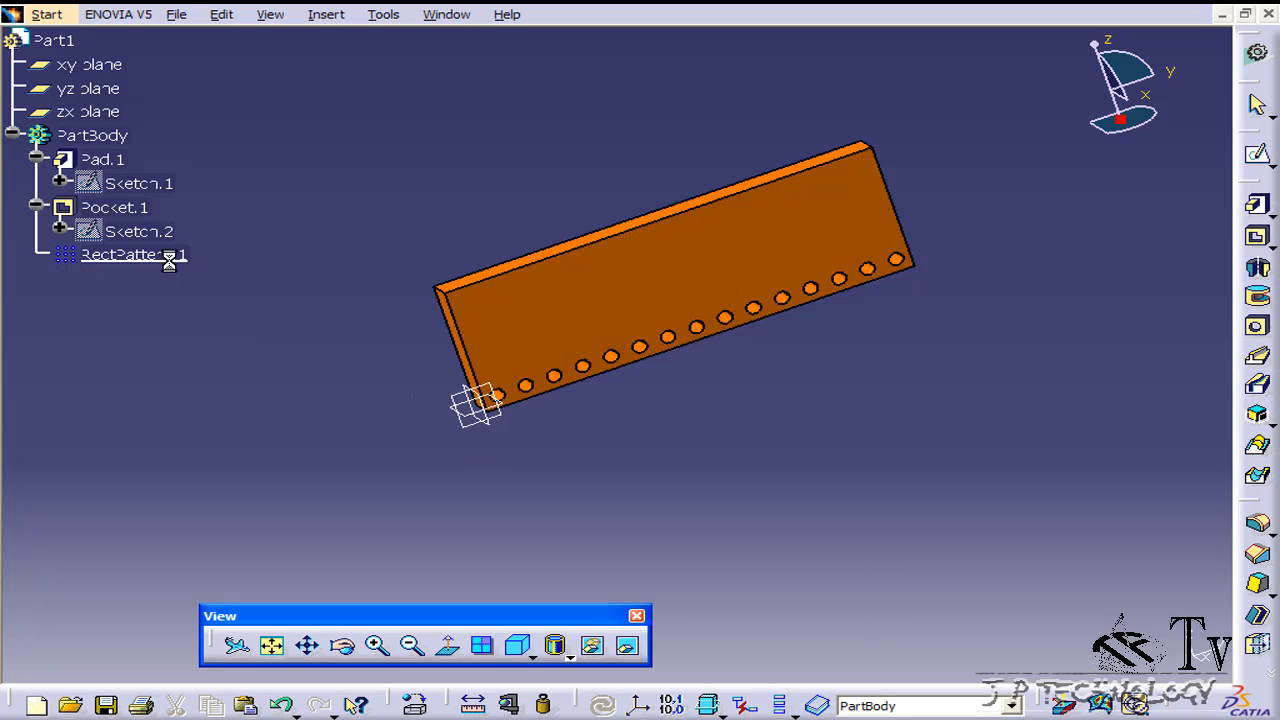
{"action": "key", "text": "Delete"}
{"action": "left_click", "coordinate": [1074, 651]}
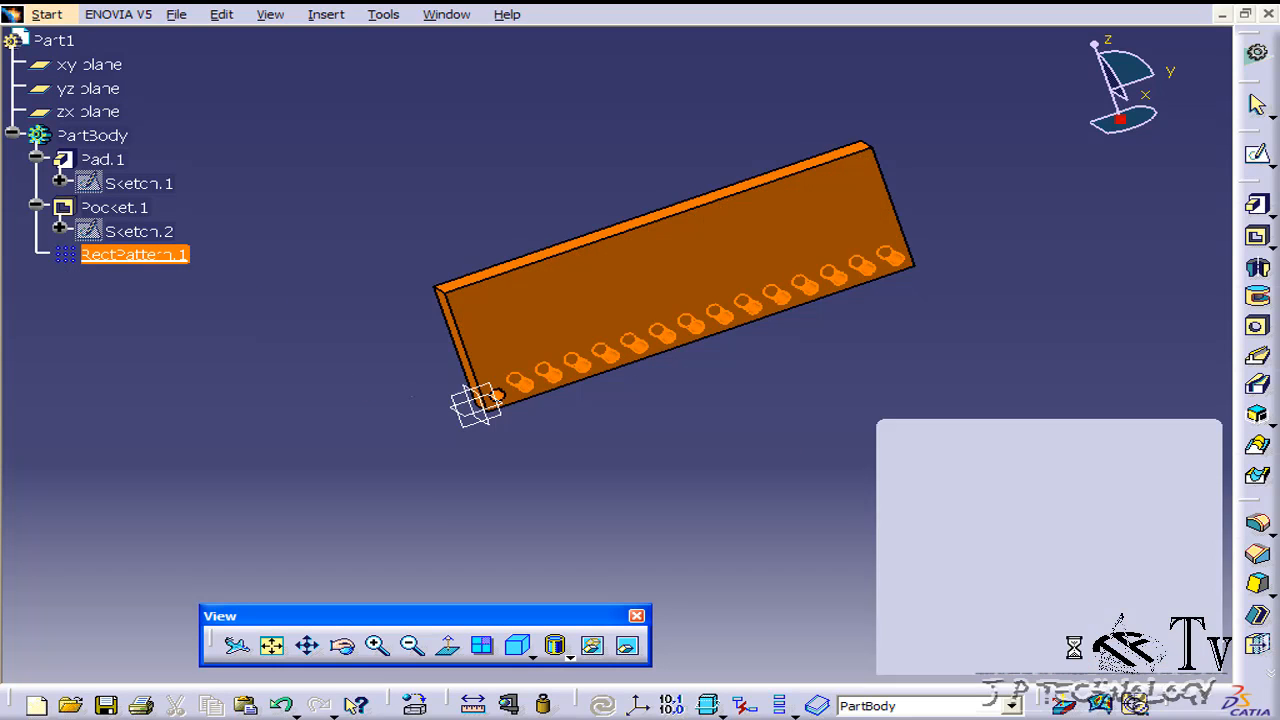
Step: Start a new Rectangular Pattern with the corner hole, Pocket.1, as the object to pattern
{"action": "middle_click_drag", "start_coordinate": [718, 528], "coordinate": [604, 374]}
{"action": "middle_click_drag", "start_coordinate": [543, 480], "coordinate": [666, 417]}
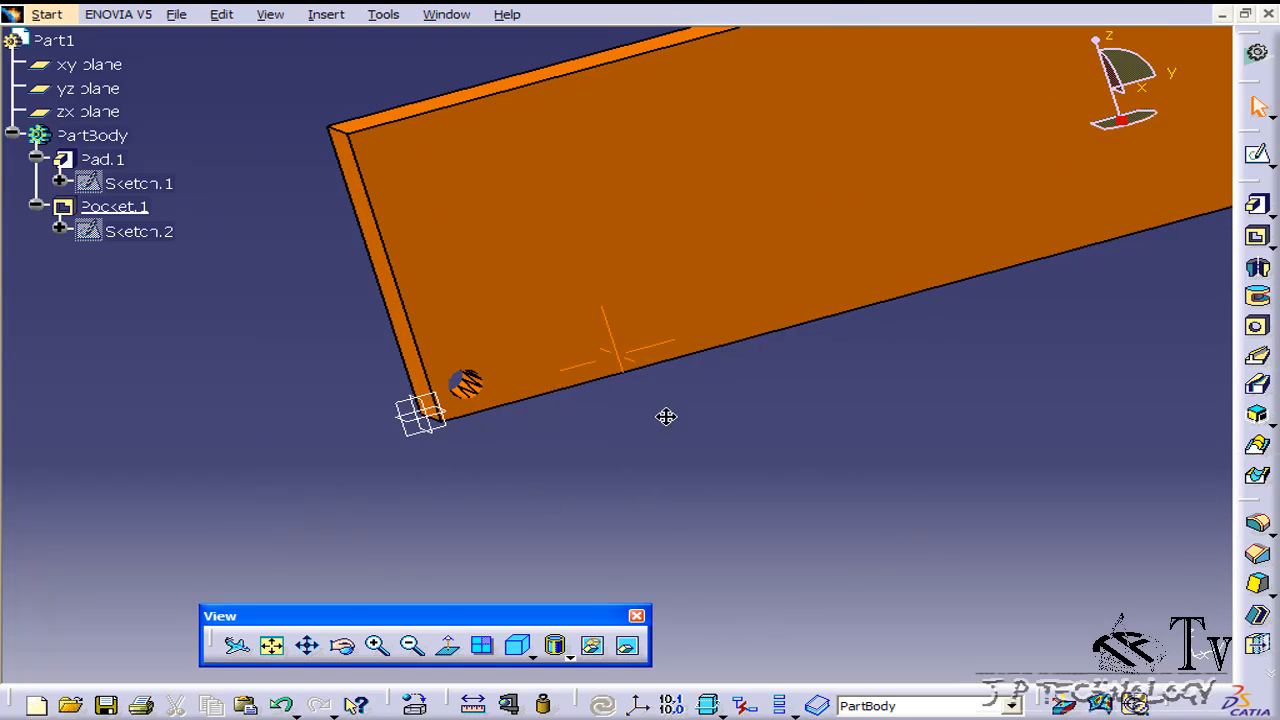
{"action": "right_click", "coordinate": [472, 392]}
{"action": "left_click", "coordinate": [406, 526]}
{"action": "left_click", "coordinate": [326, 14]}
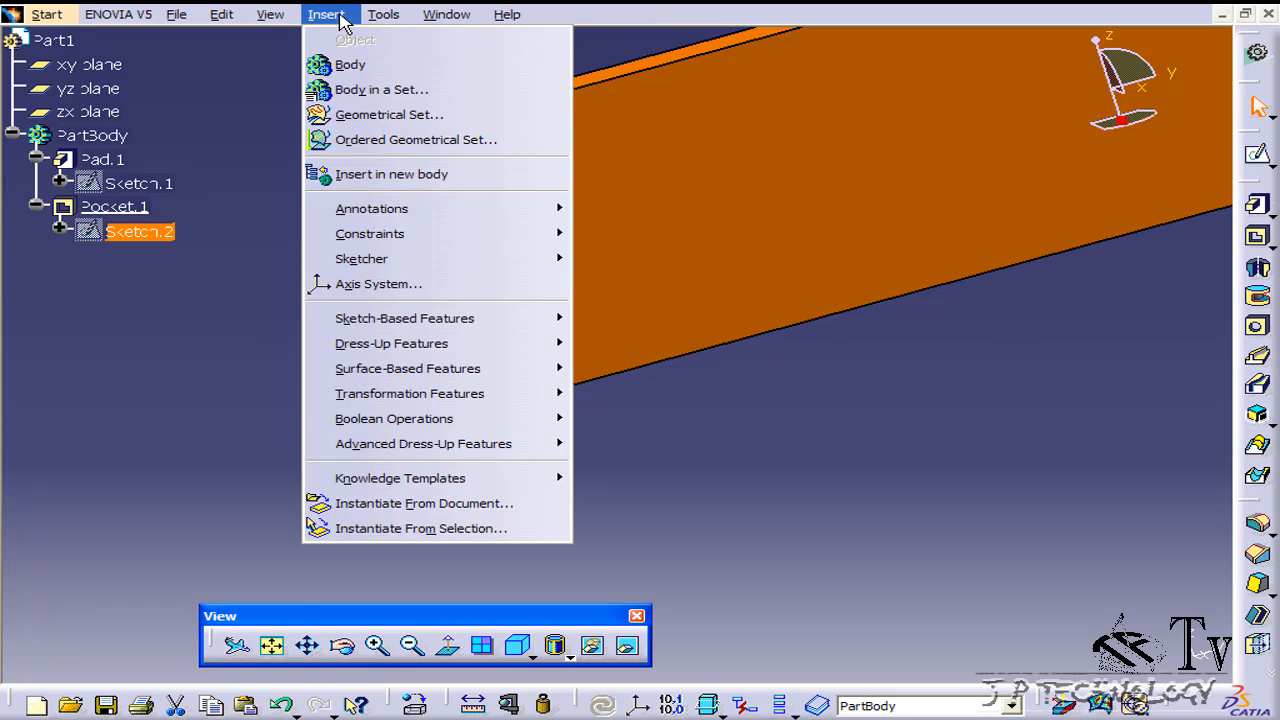
{"action": "mouse_move", "coordinate": [480, 397]}
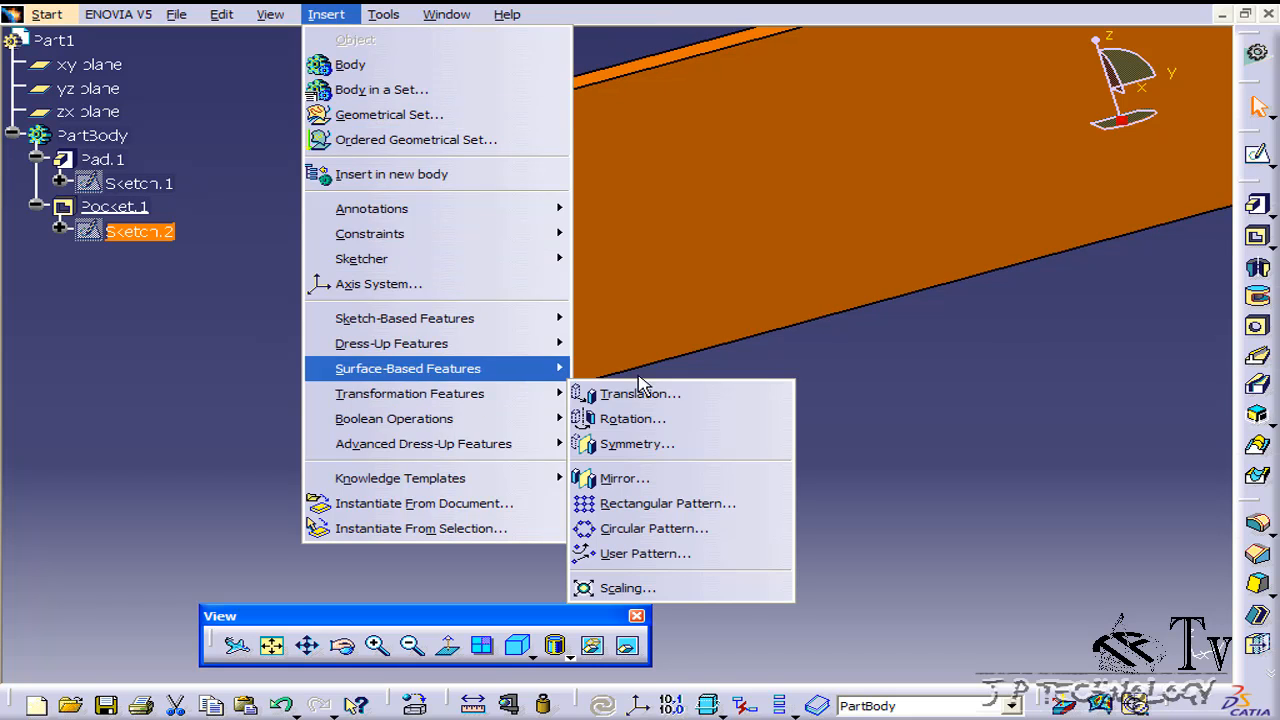
{"action": "left_click", "coordinate": [722, 505]}
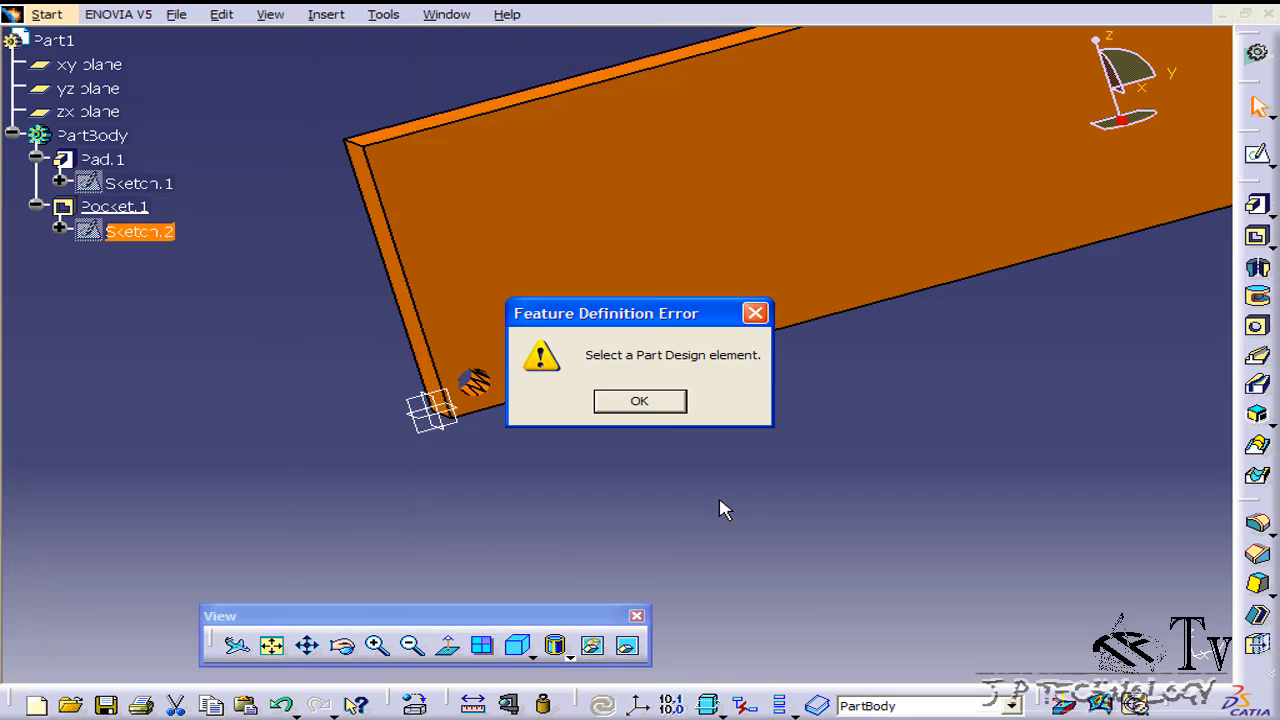
{"action": "left_click", "coordinate": [644, 405]}
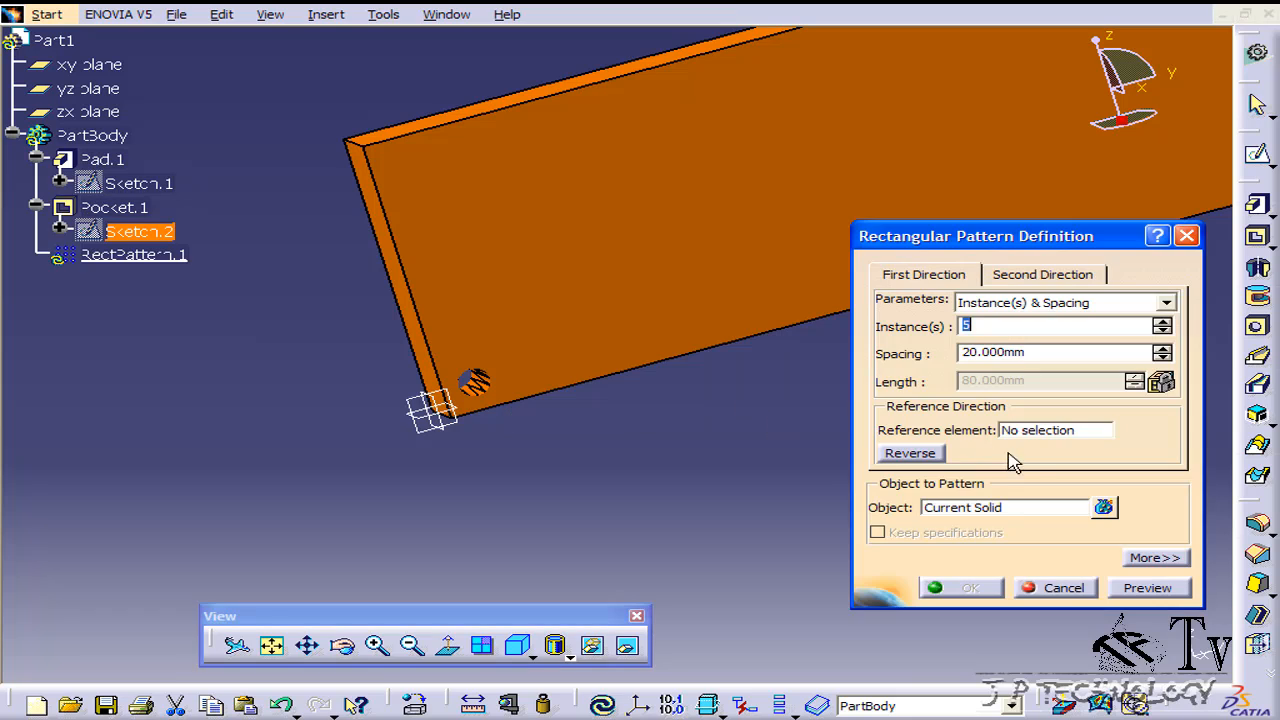
{"action": "left_click", "coordinate": [994, 508]}
{"action": "left_click", "coordinate": [150, 210]}
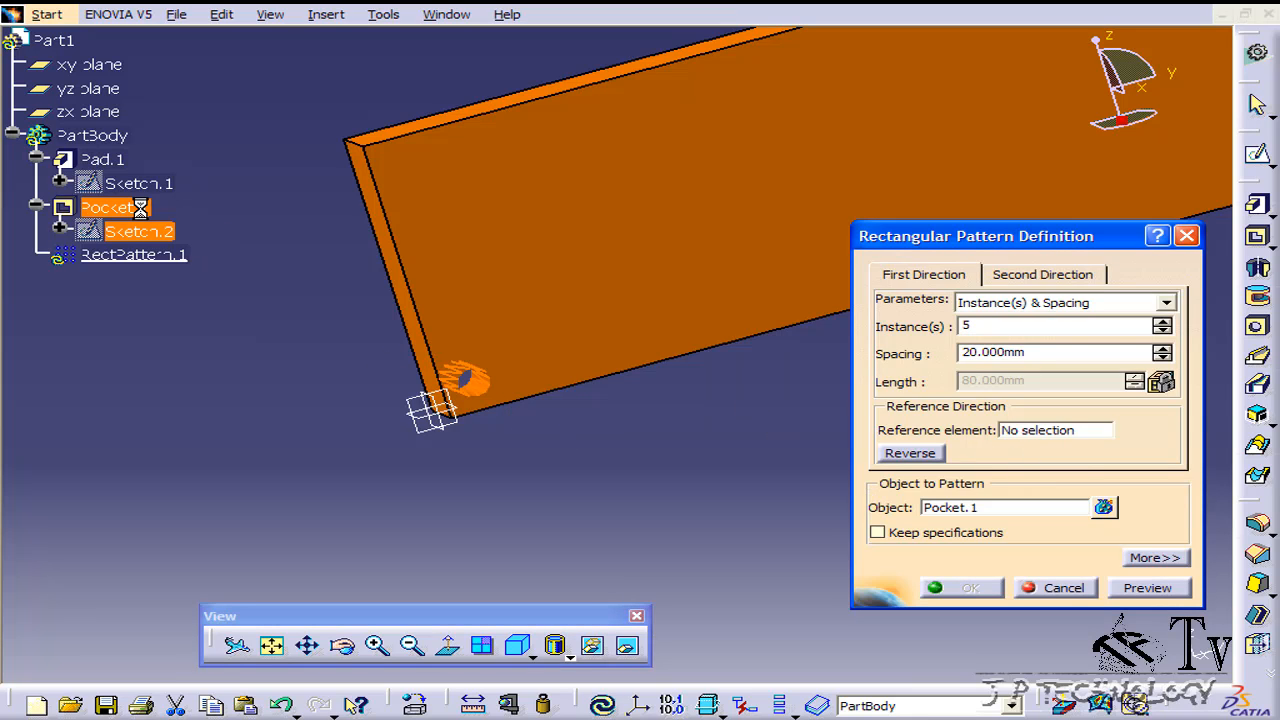
Step: Set the plate's long edge beside the corner hole as the first direction's reference element
{"action": "left_click", "coordinate": [963, 278]}
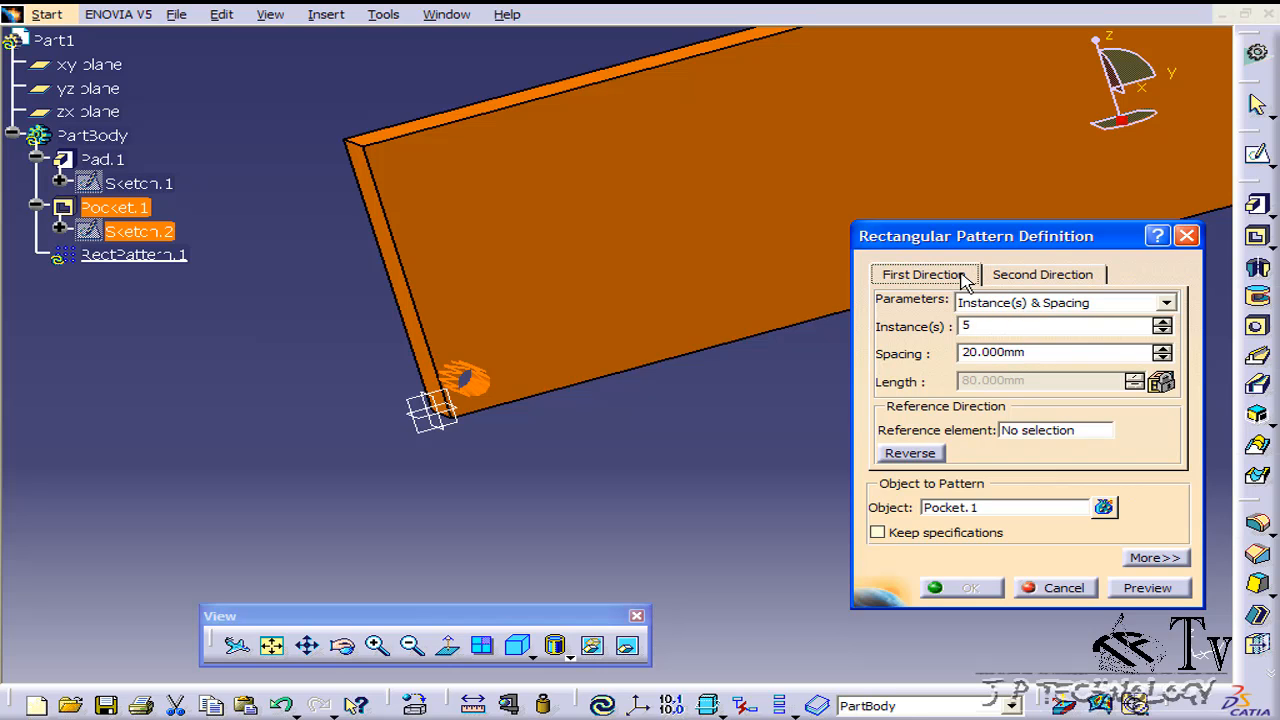
{"action": "left_click", "coordinate": [1045, 430]}
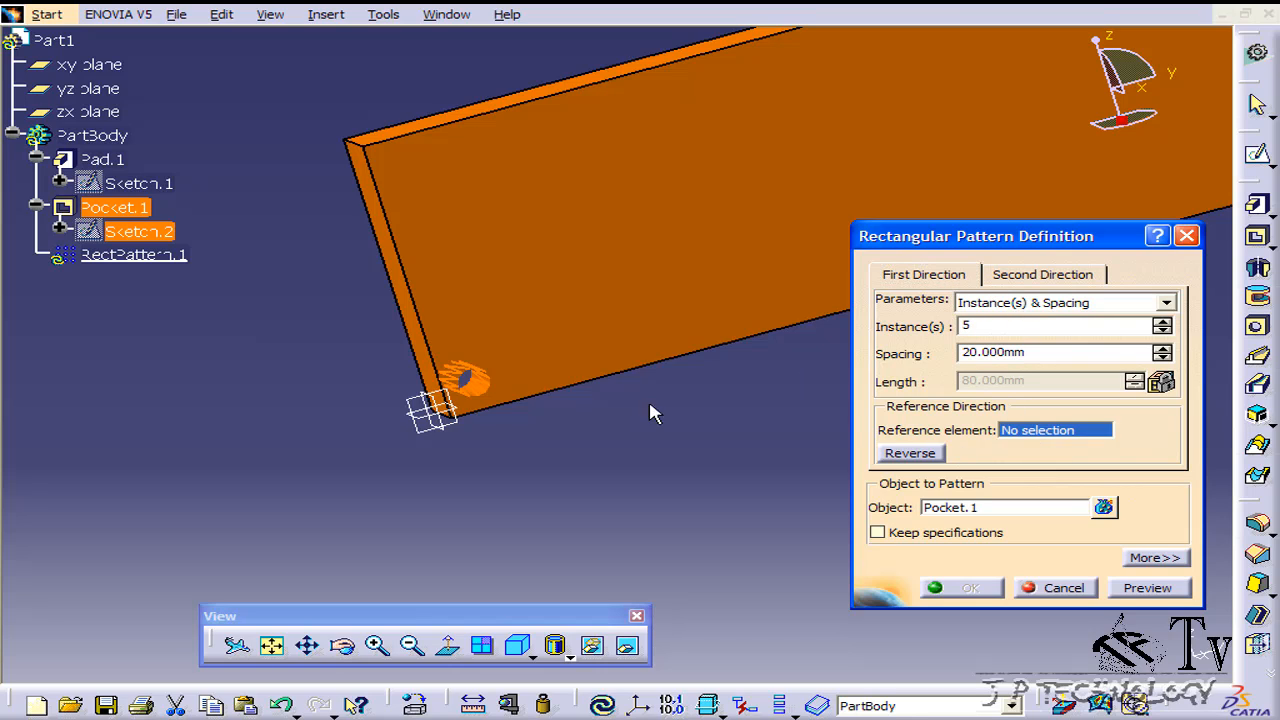
{"action": "left_click", "coordinate": [607, 383]}
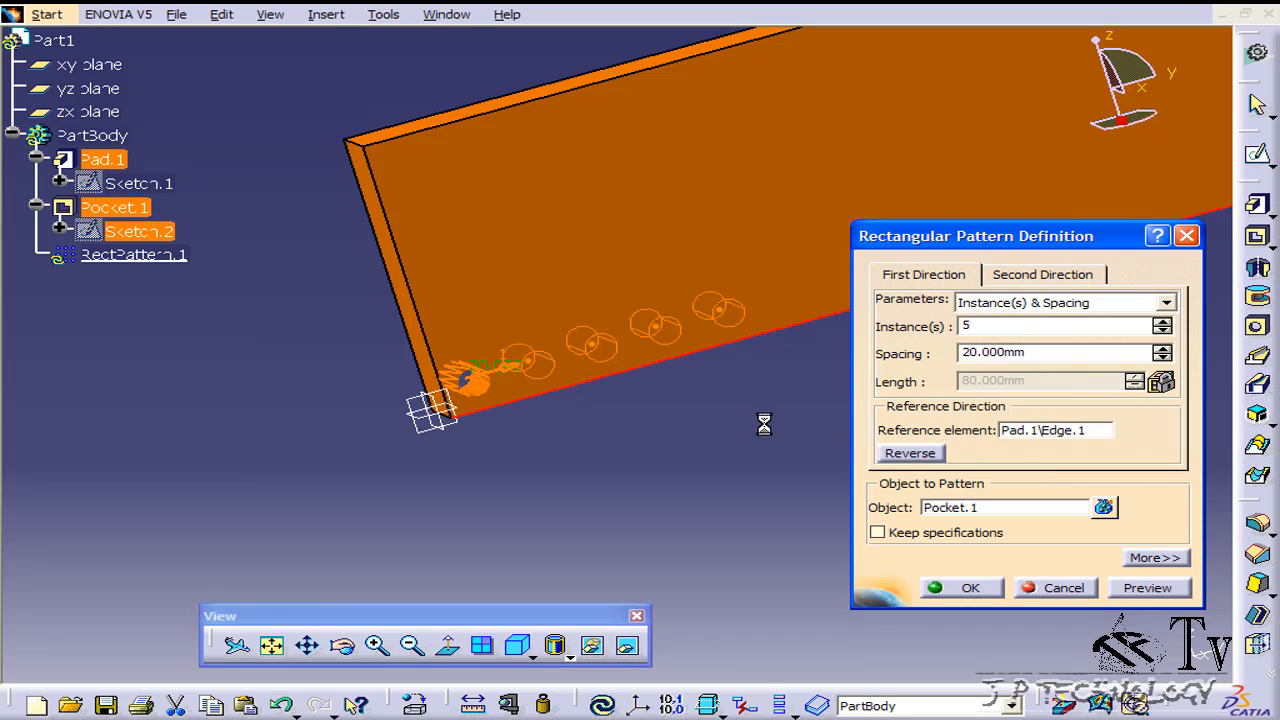
Step: Set the plate's short edge as the second direction's reference, reverse it across the plate, and set 5 instances
{"action": "left_click", "coordinate": [1030, 280]}
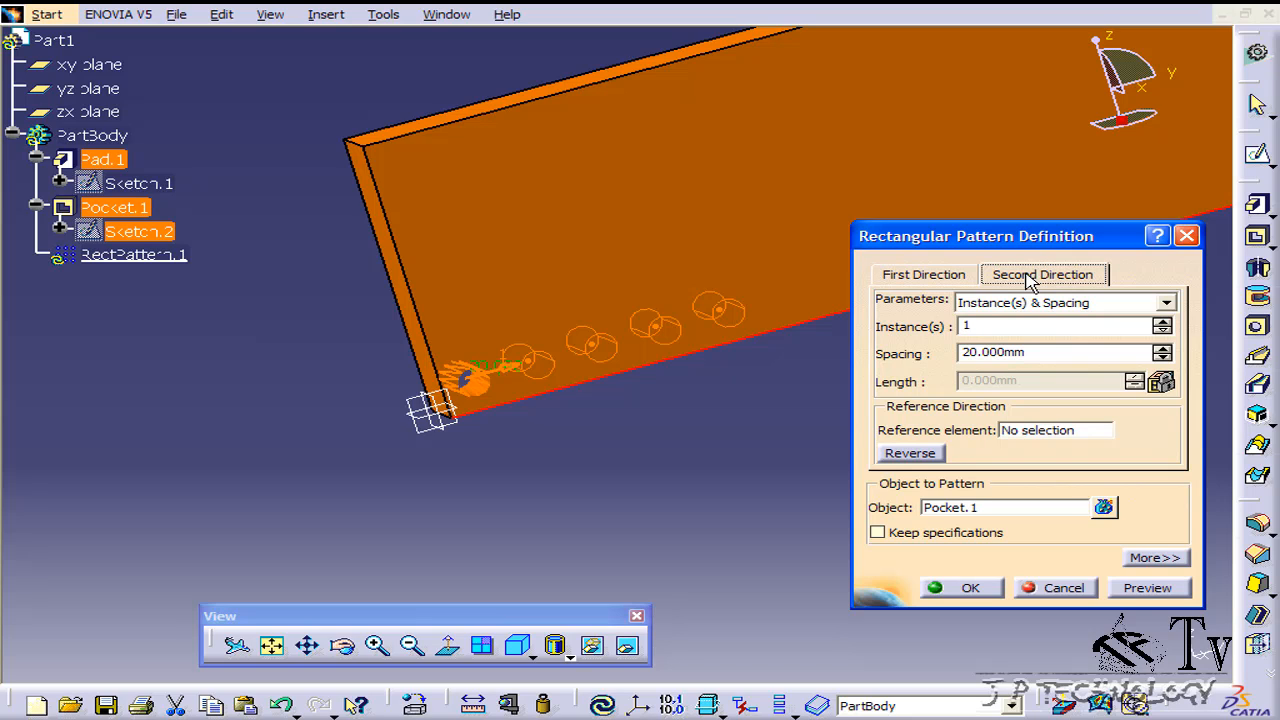
{"action": "left_click", "coordinate": [1003, 430]}
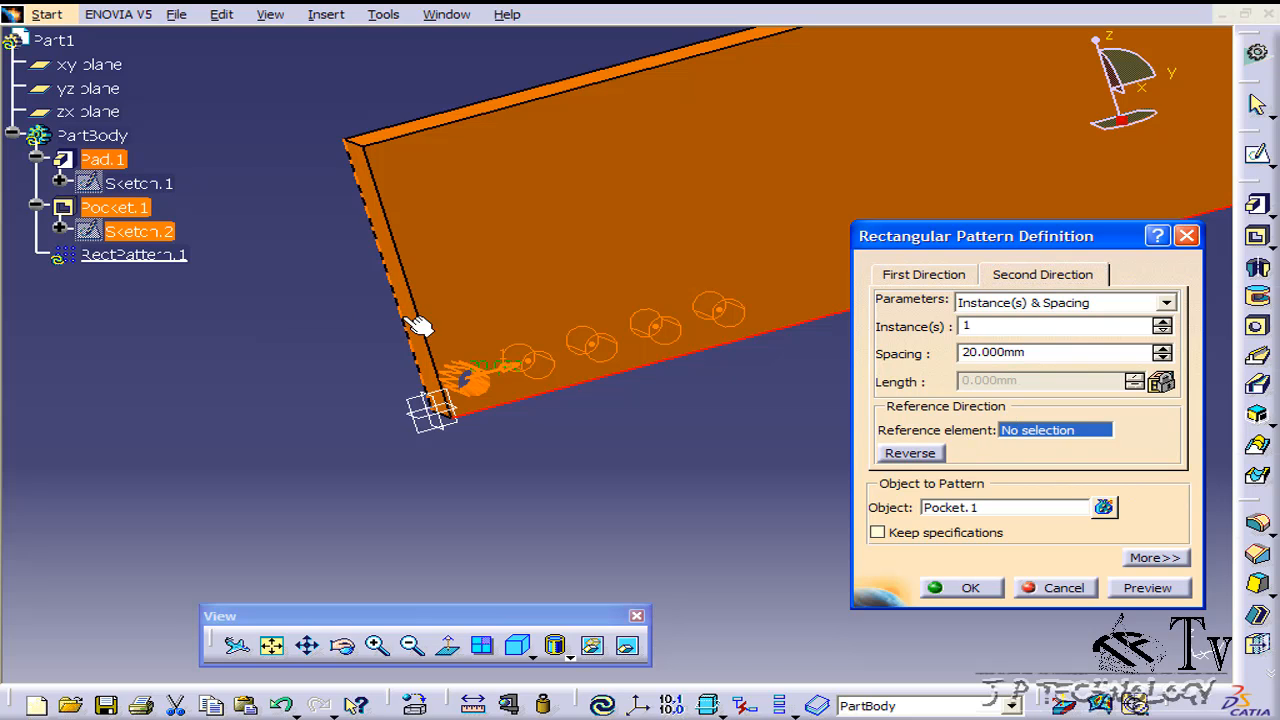
{"action": "left_click", "coordinate": [428, 318]}
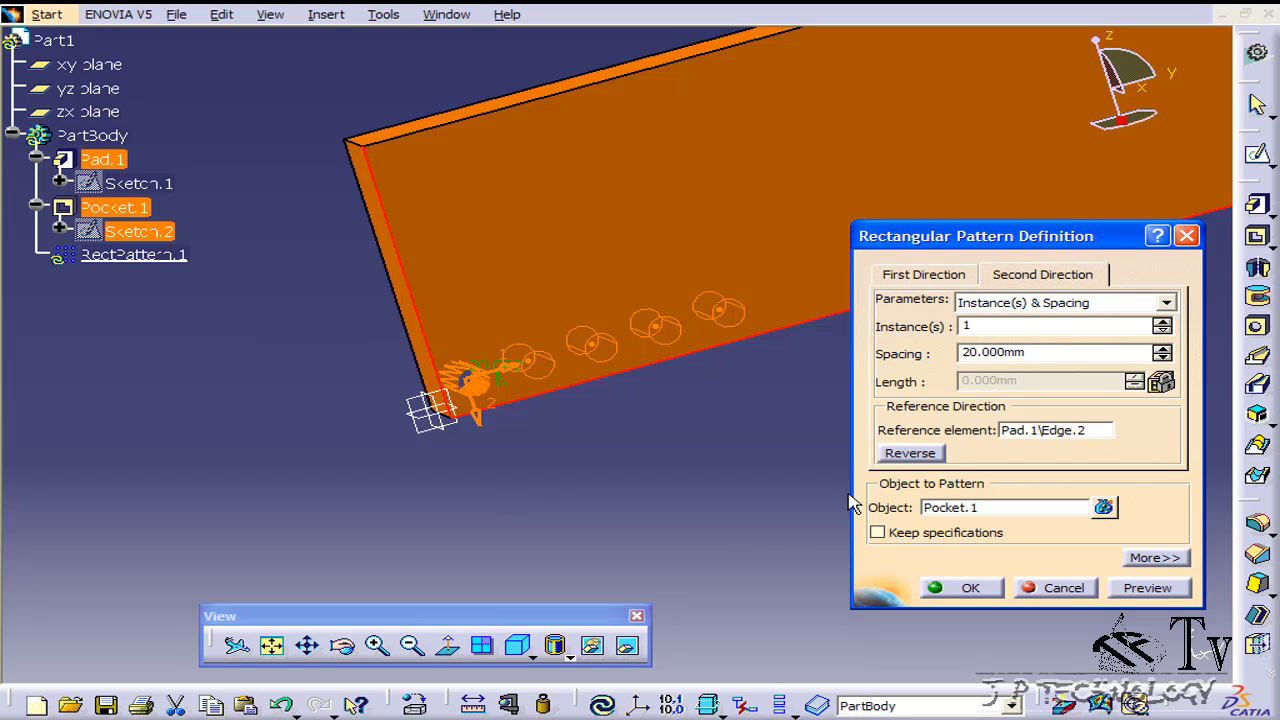
{"action": "left_click", "coordinate": [892, 456]}
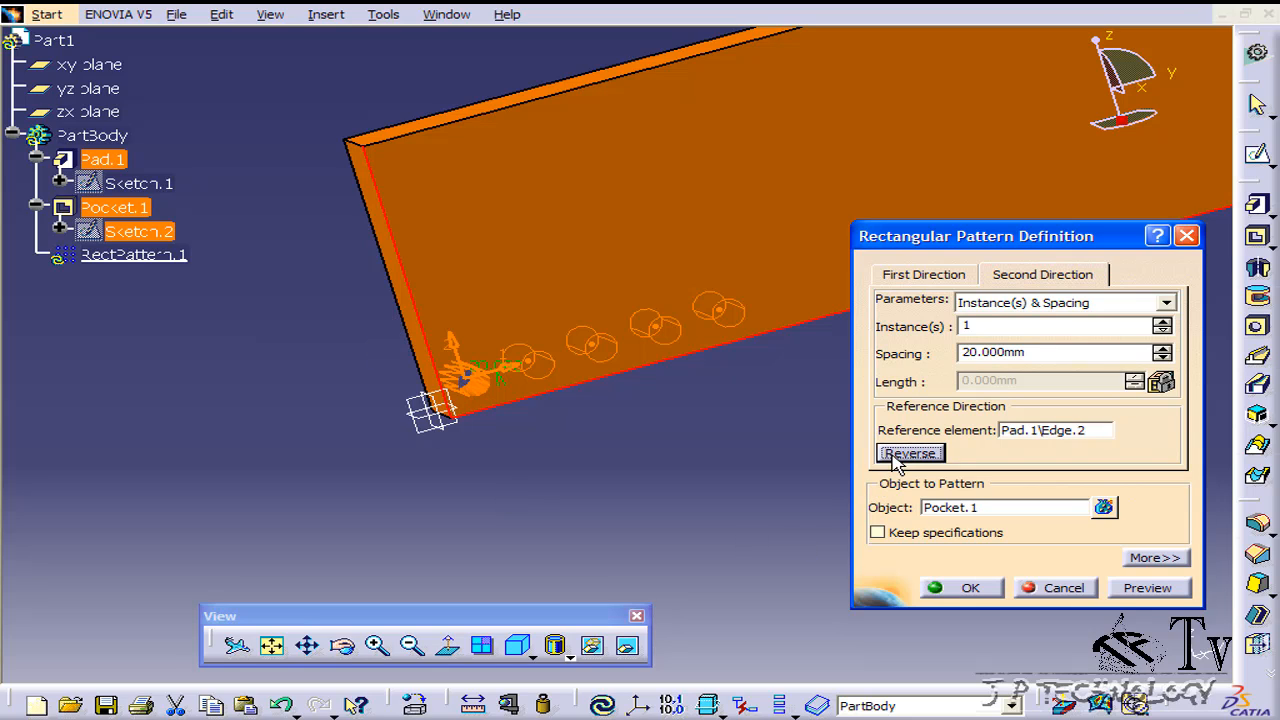
{"action": "left_click", "coordinate": [1162, 321]}
{"action": "left_click", "coordinate": [1162, 321]}
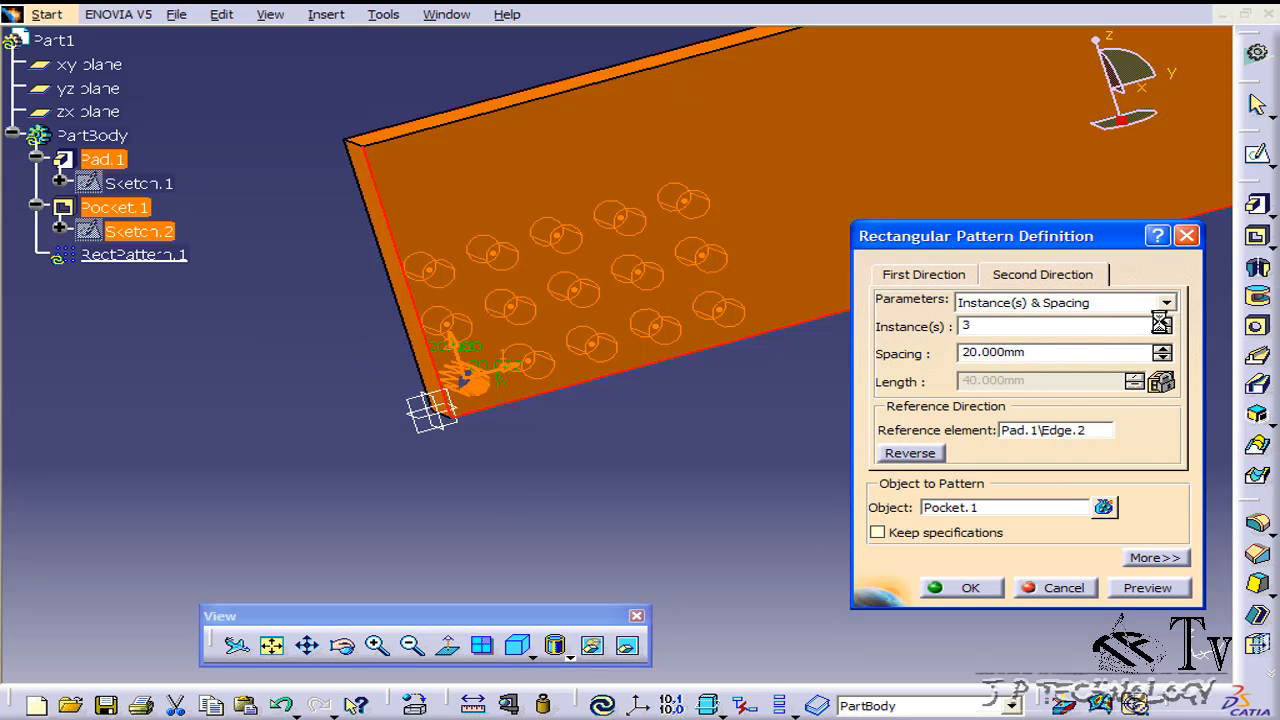
{"action": "left_click", "coordinate": [1162, 321]}
{"action": "left_click", "coordinate": [1162, 321]}
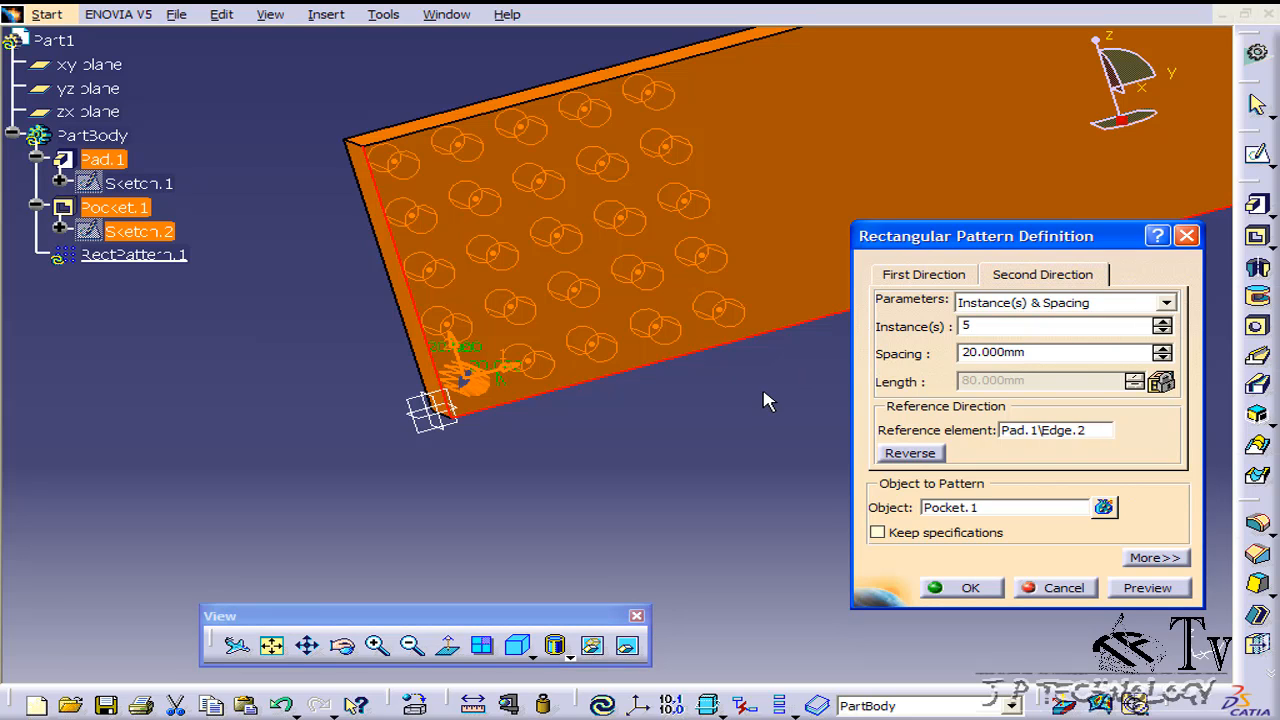
Step: Set the first direction's instances to 15 and create the two-direction pattern of holes
{"action": "left_click", "coordinate": [925, 278]}
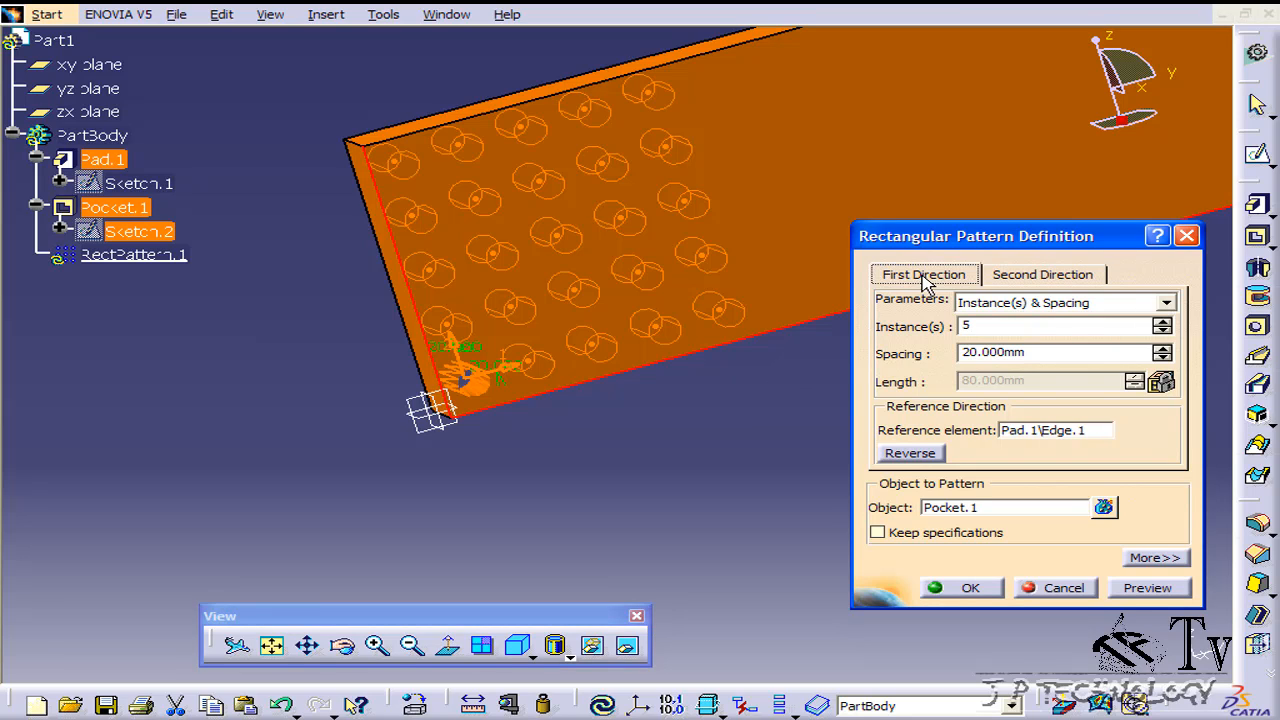
{"action": "double_click", "coordinate": [991, 324]}
{"action": "key", "text": "Return"}
{"action": "middle_click_drag", "start_coordinate": [687, 400], "coordinate": [551, 429], "text": "ctrl"}
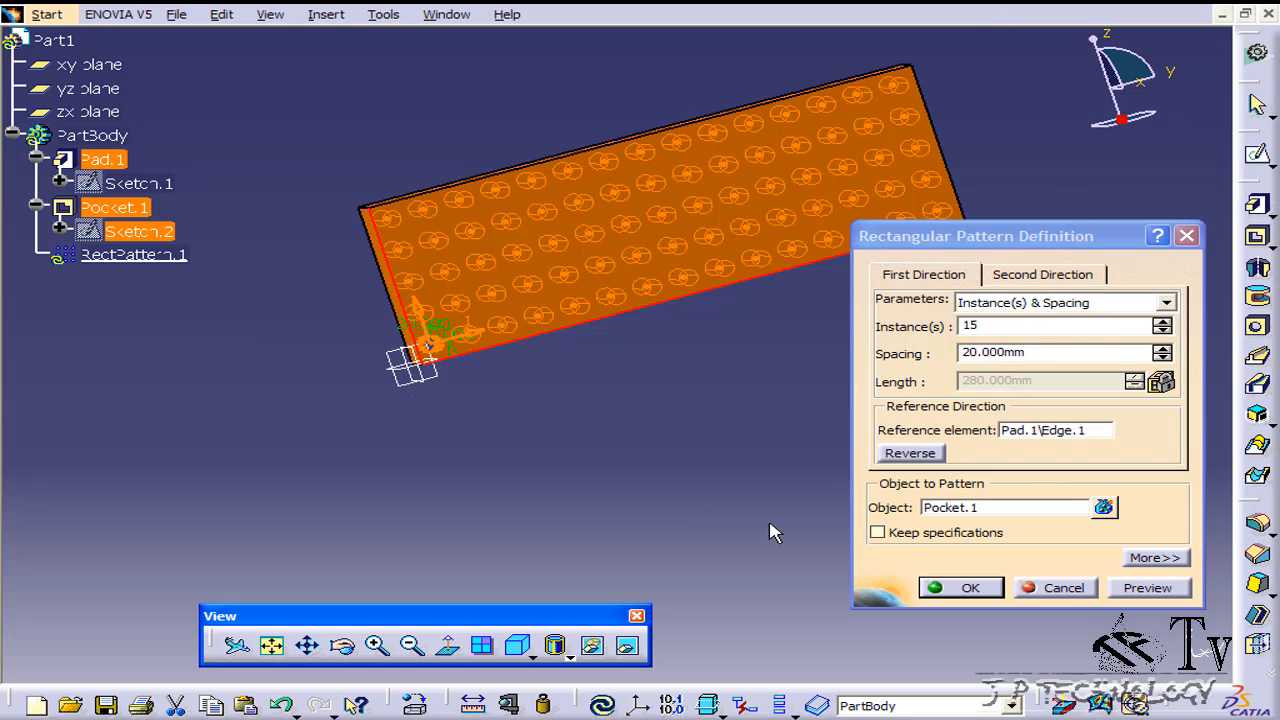
{"action": "left_click", "coordinate": [944, 592]}
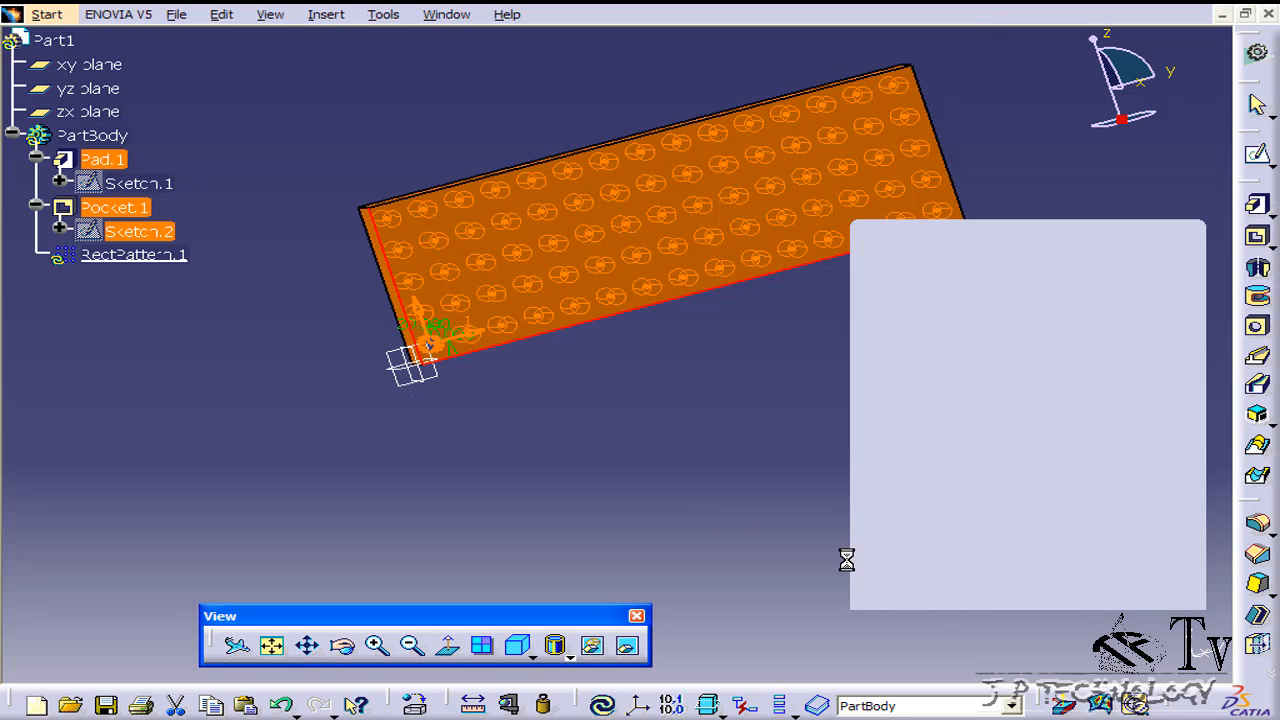
{"action": "middle_click_drag", "start_coordinate": [839, 428], "coordinate": [886, 437]}
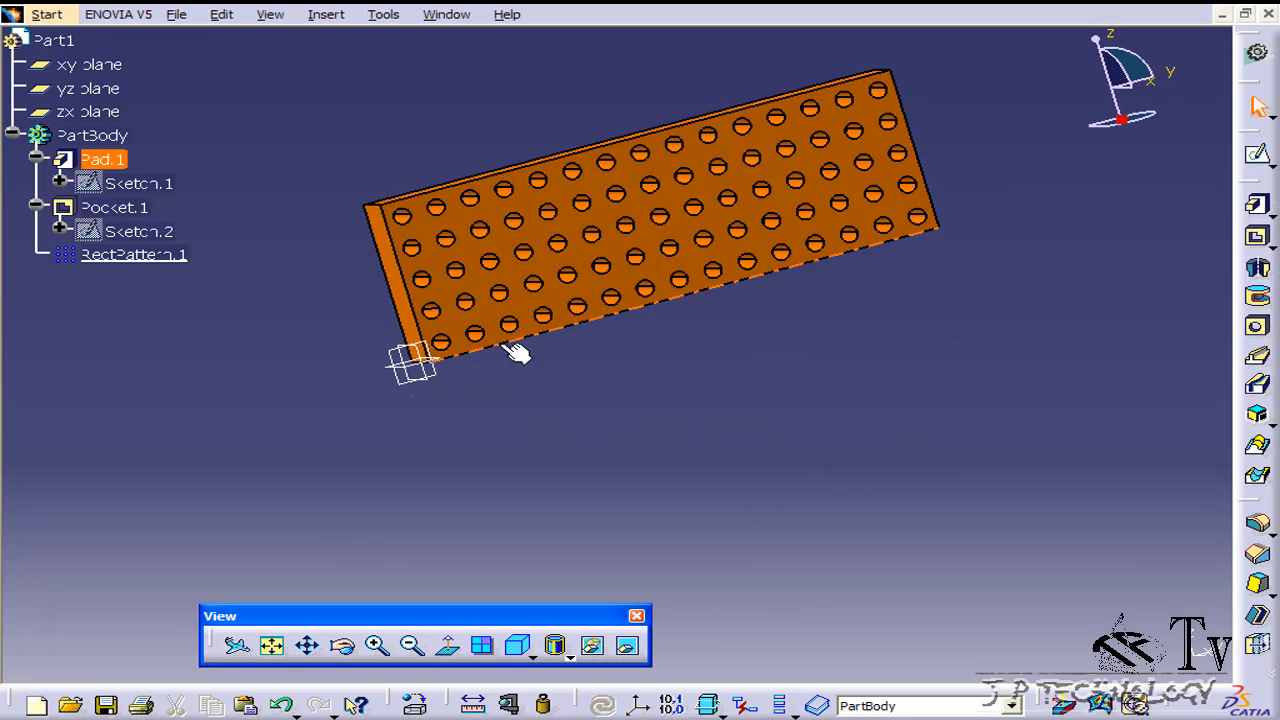
Step: Delete the two-direction rectangular pattern of holes
{"action": "left_click", "coordinate": [457, 340]}
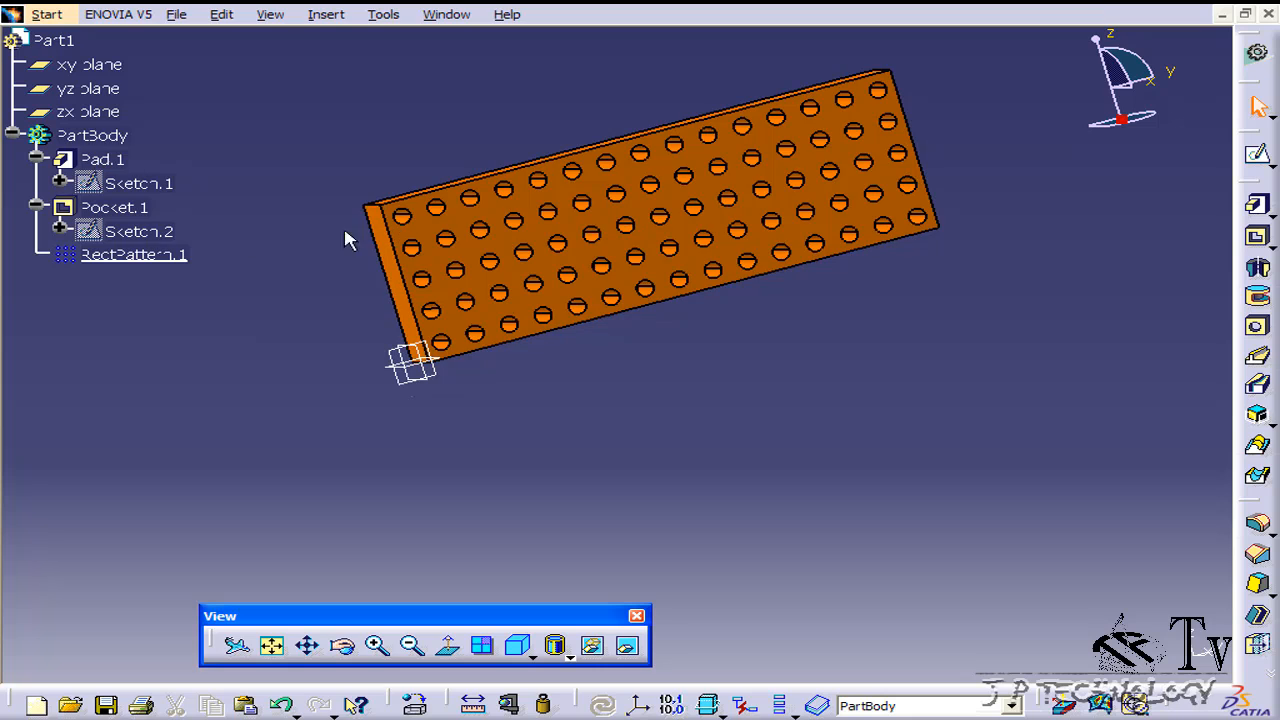
{"action": "left_click", "coordinate": [165, 256]}
{"action": "key", "text": "Delete"}
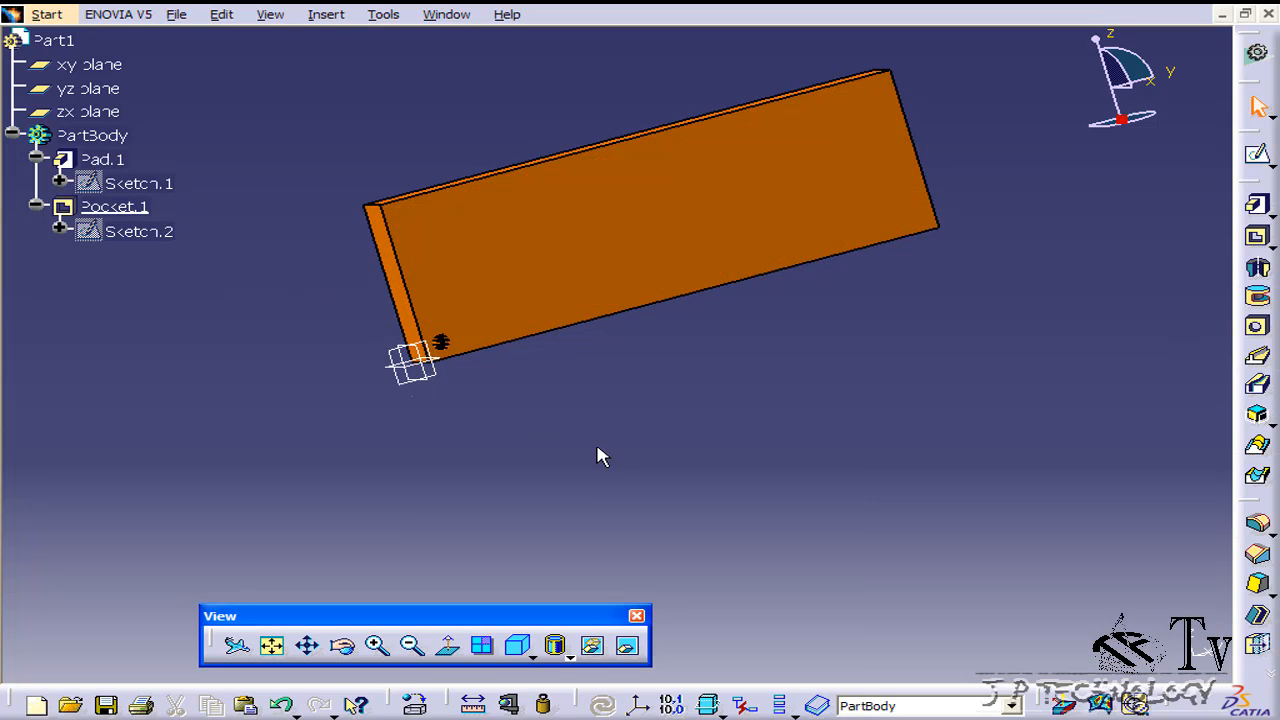
Step: Sketch a slanted line on the plate's large face, from the origin corner to beyond the opposite short edge
{"action": "left_click", "coordinate": [714, 252]}
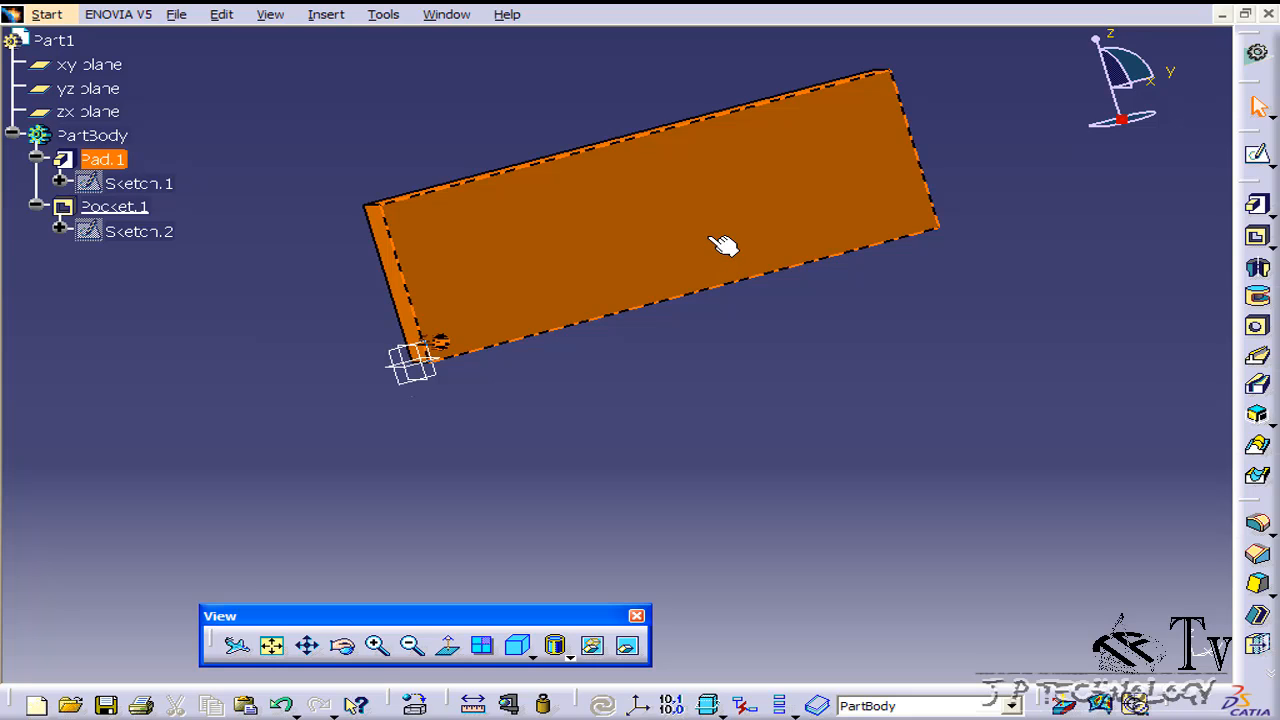
{"action": "left_click", "coordinate": [1258, 157]}
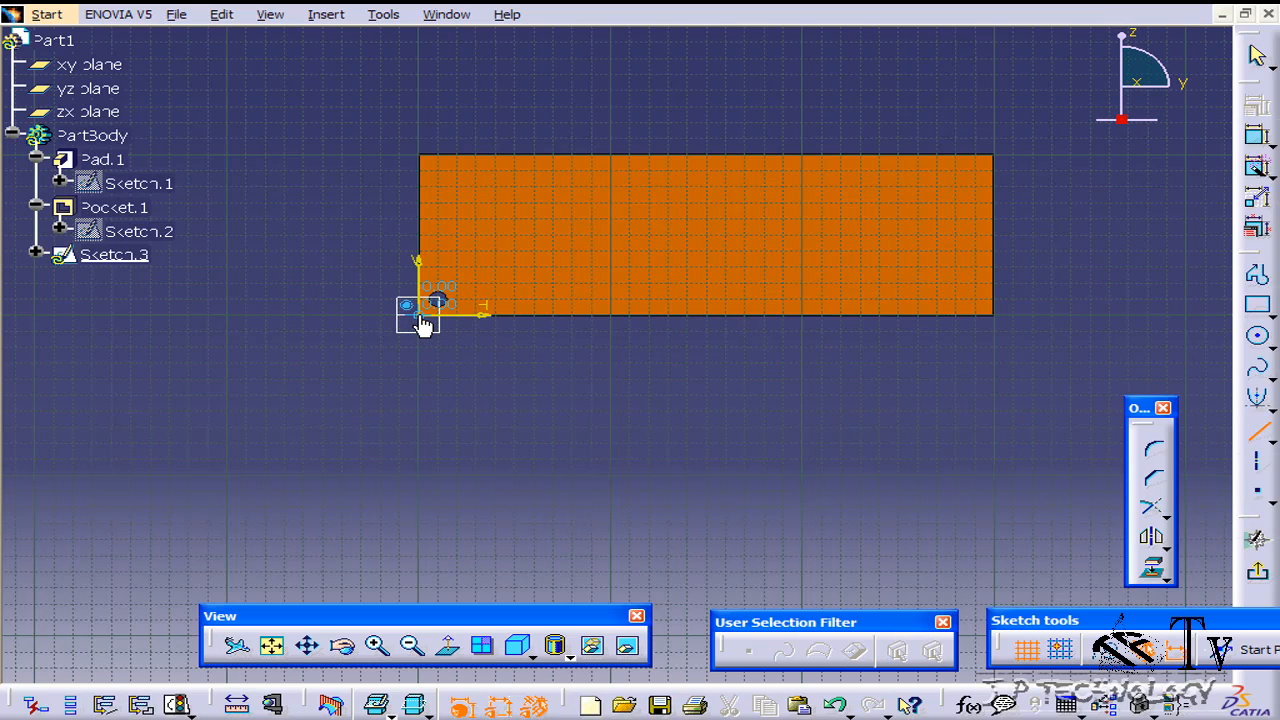
{"action": "left_click", "coordinate": [420, 316]}
{"action": "left_click", "coordinate": [1143, 183]}
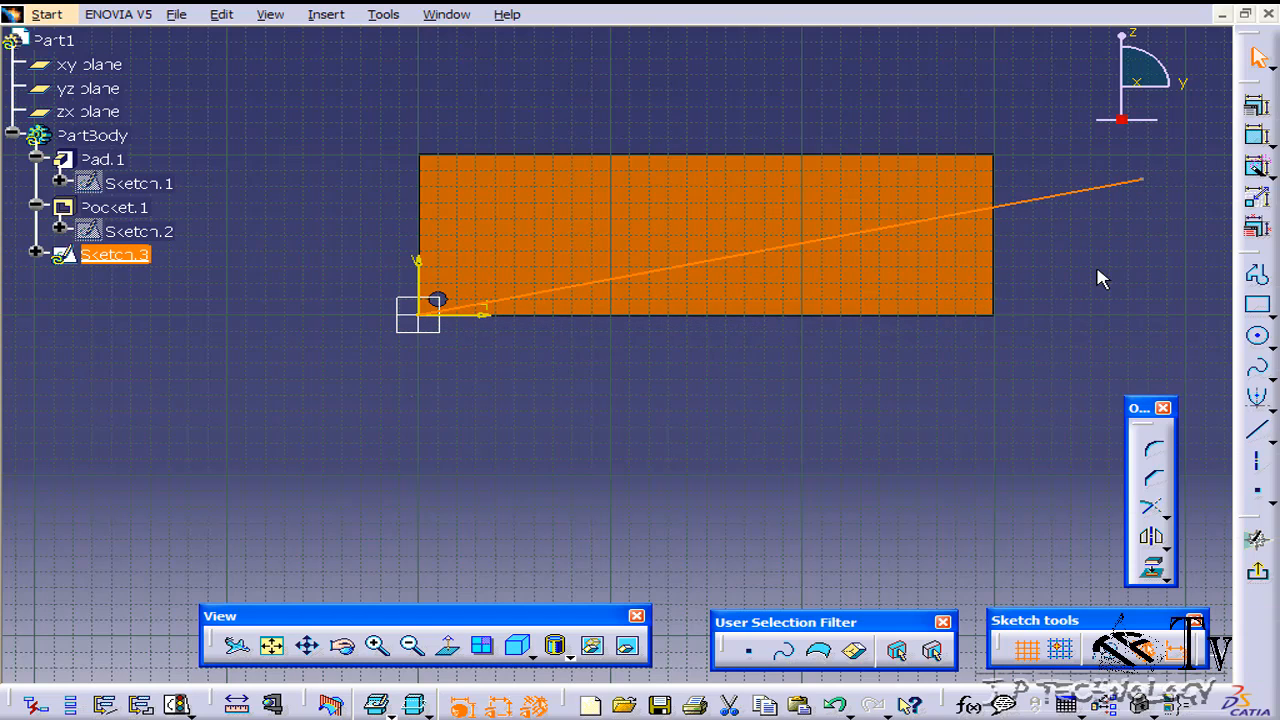
Step: Dimension the angle between the slanted line and the horizontal axis, set it to 15°, and exit the sketch
{"action": "left_click", "coordinate": [1258, 137]}
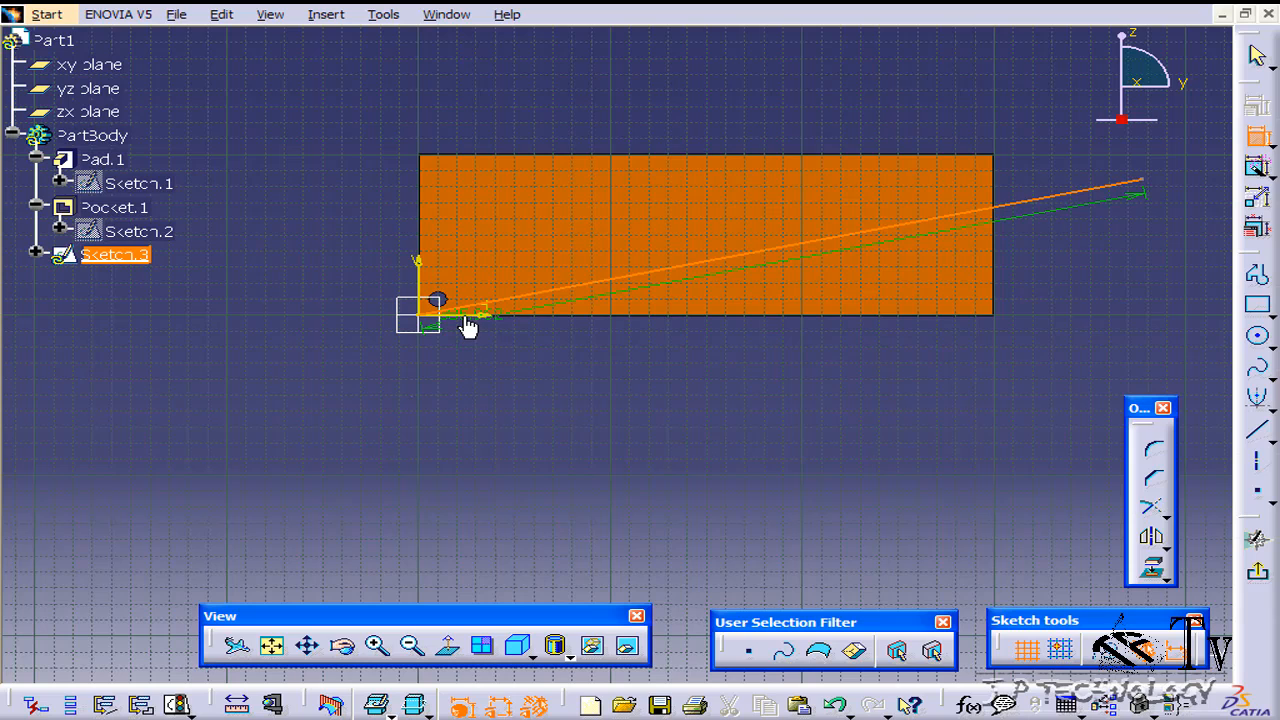
{"action": "left_click", "coordinate": [467, 320]}
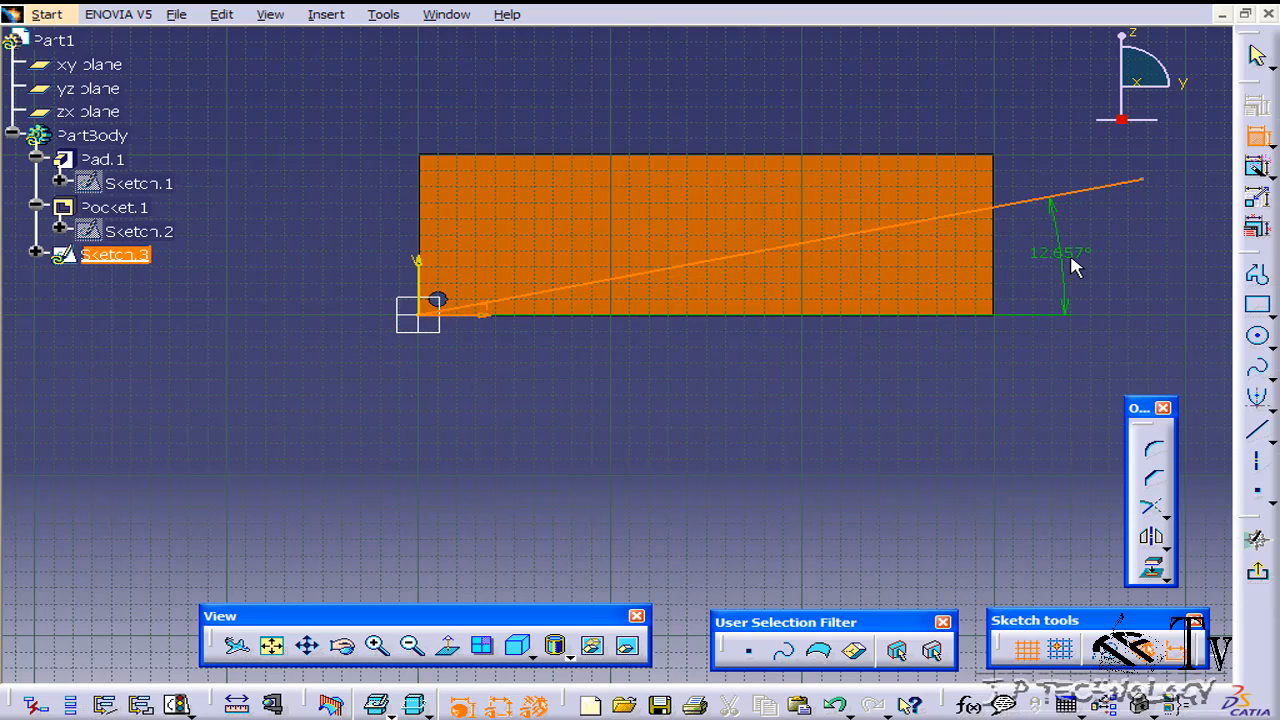
{"action": "double_click", "coordinate": [1090, 258]}
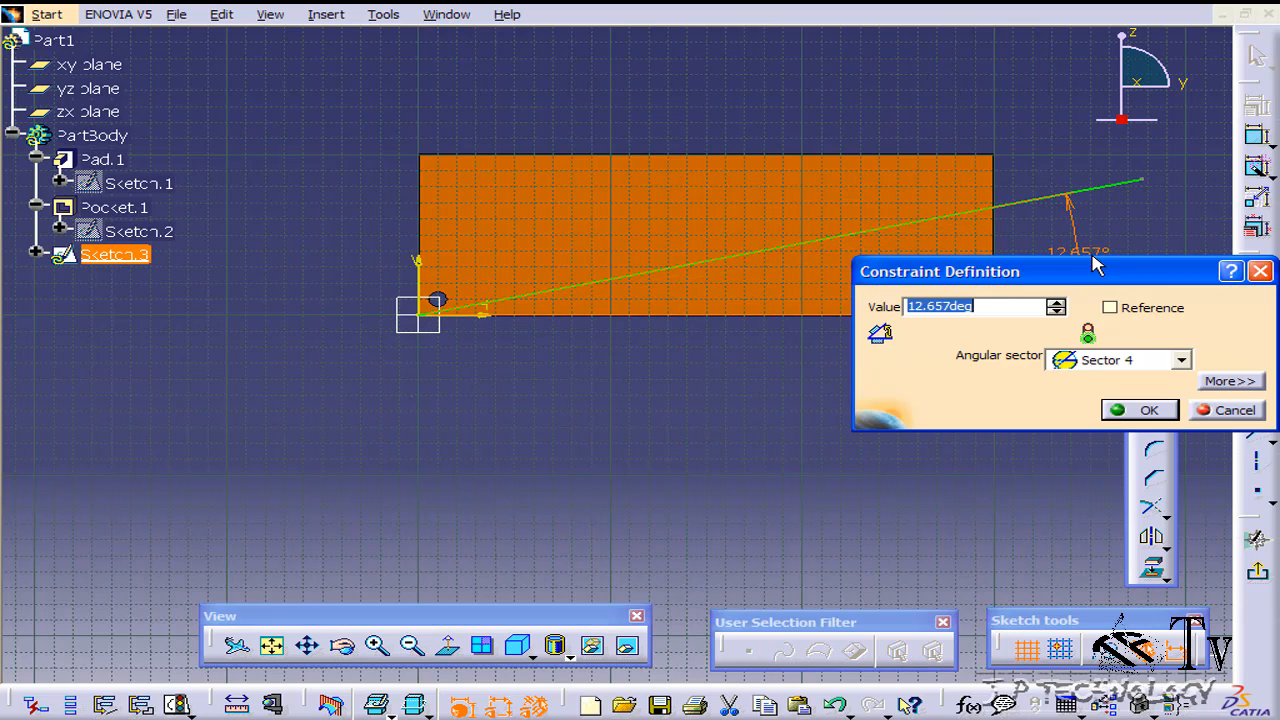
{"action": "type", "text": "15"}
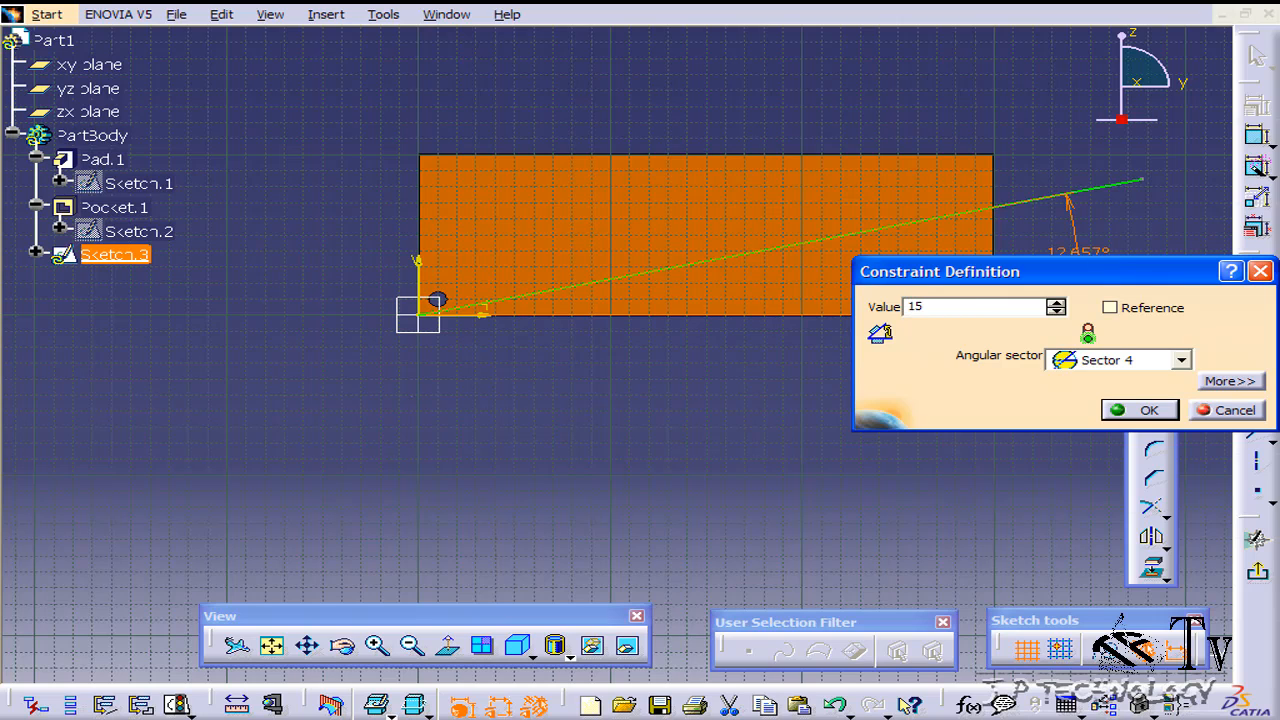
{"action": "left_click", "coordinate": [1140, 410]}
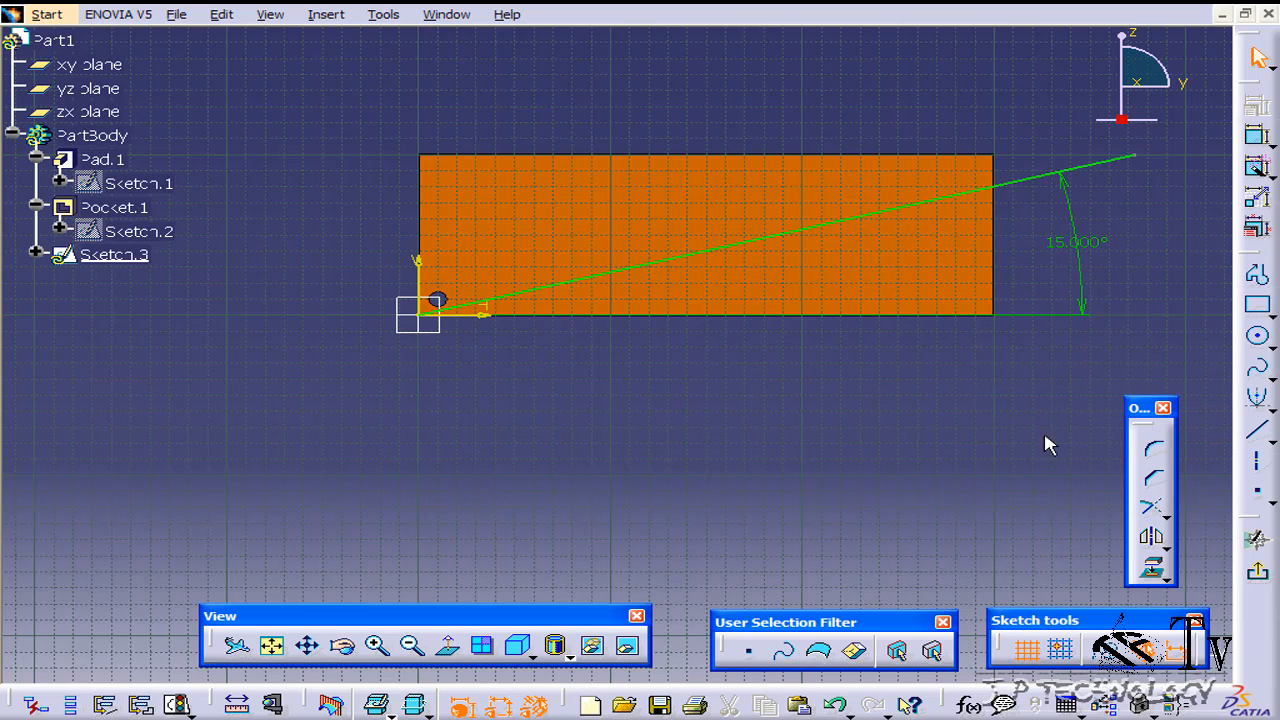
{"action": "left_click", "coordinate": [1257, 571]}
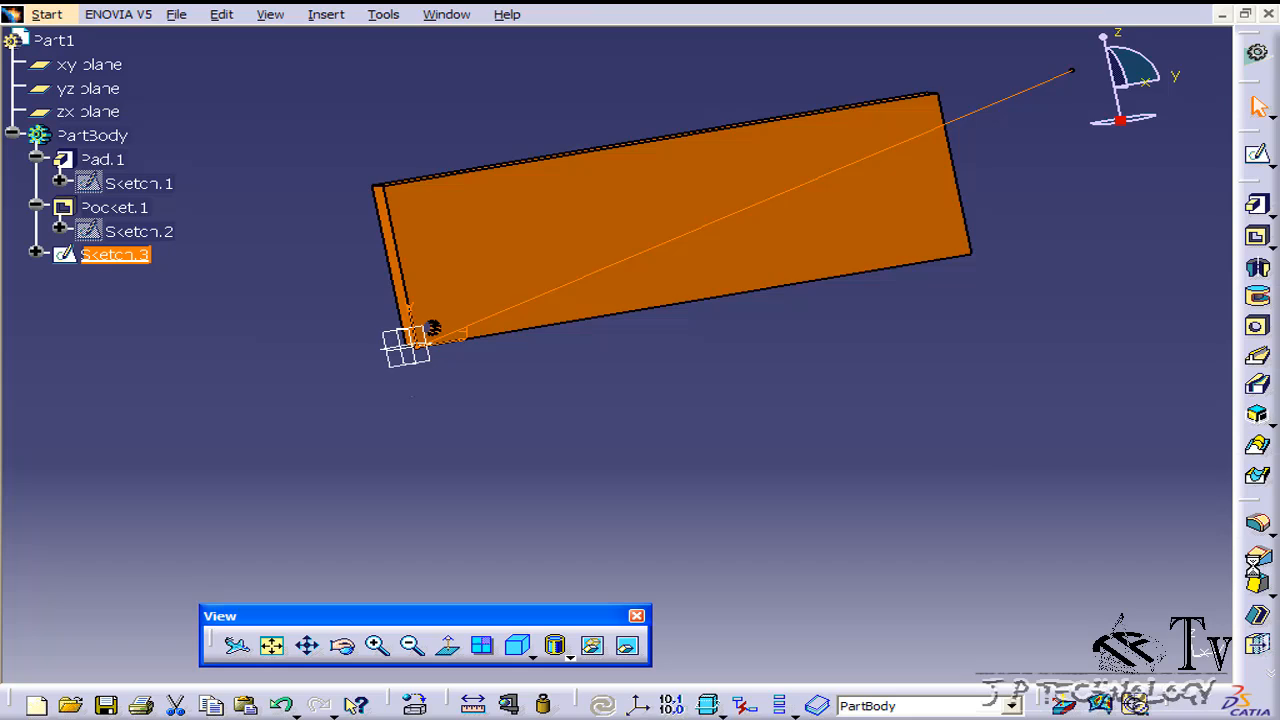
Step: Start a rectangular pattern and set the corner hole's pocket, Pocket.1, as the object to pattern
{"action": "left_click", "coordinate": [728, 395]}
{"action": "left_click", "coordinate": [505, 346]}
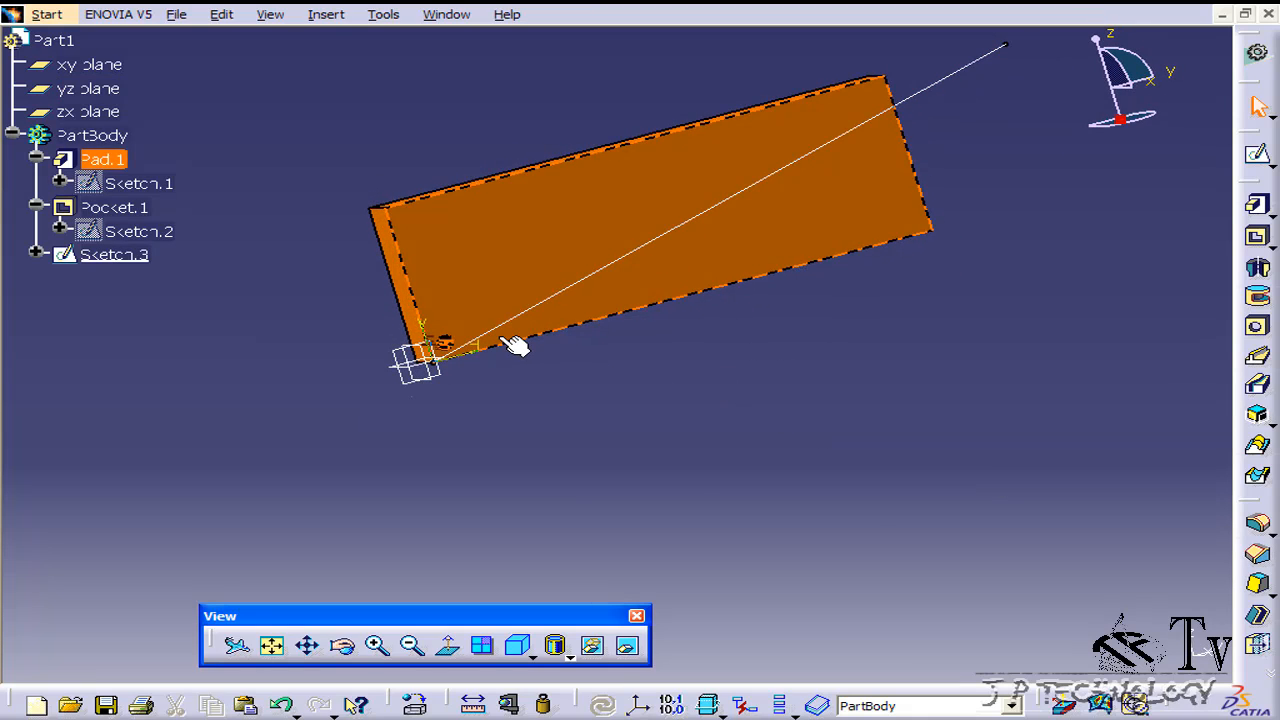
{"action": "left_click", "coordinate": [333, 22]}
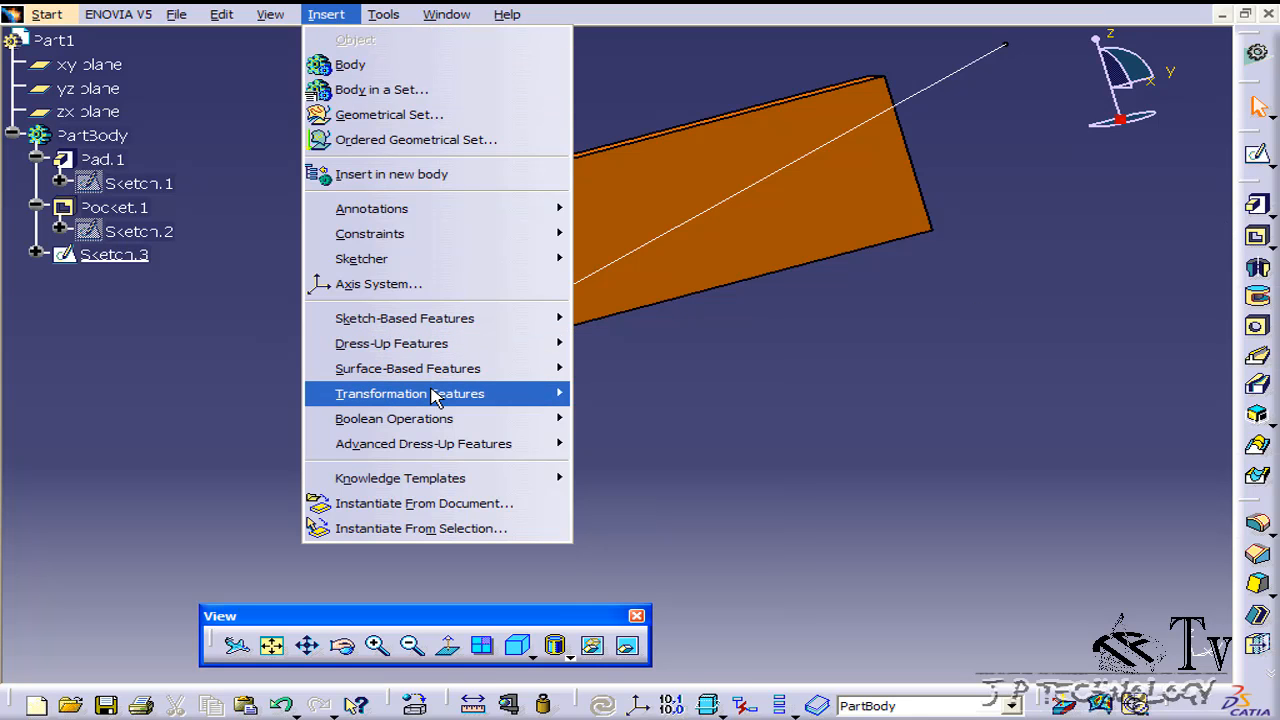
{"action": "mouse_move", "coordinate": [437, 397]}
{"action": "left_click", "coordinate": [645, 506]}
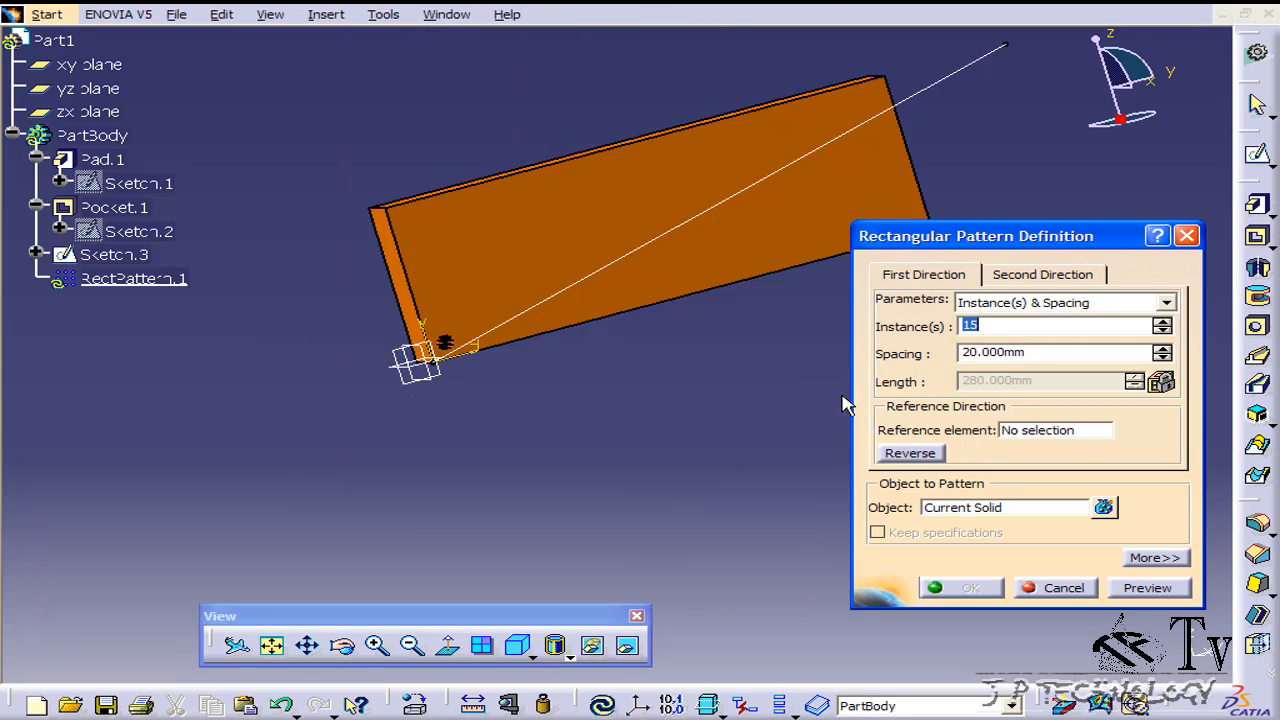
{"action": "left_click", "coordinate": [968, 507]}
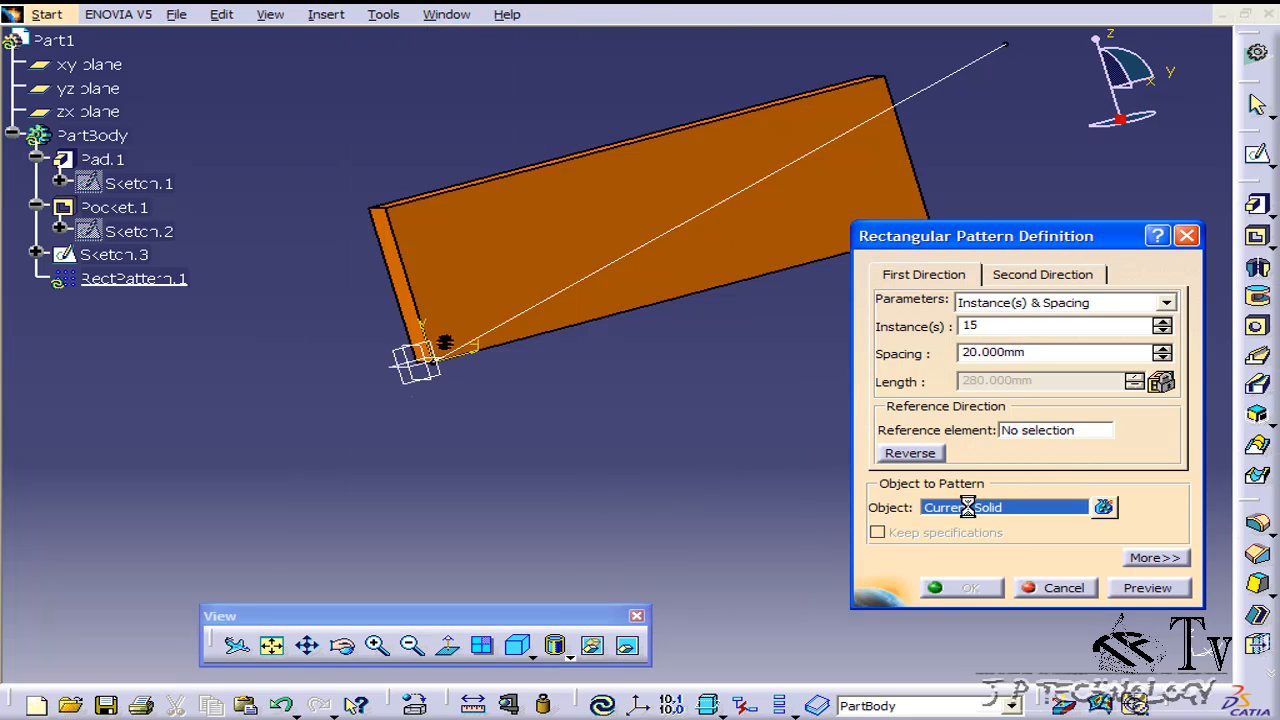
{"action": "left_click", "coordinate": [115, 210]}
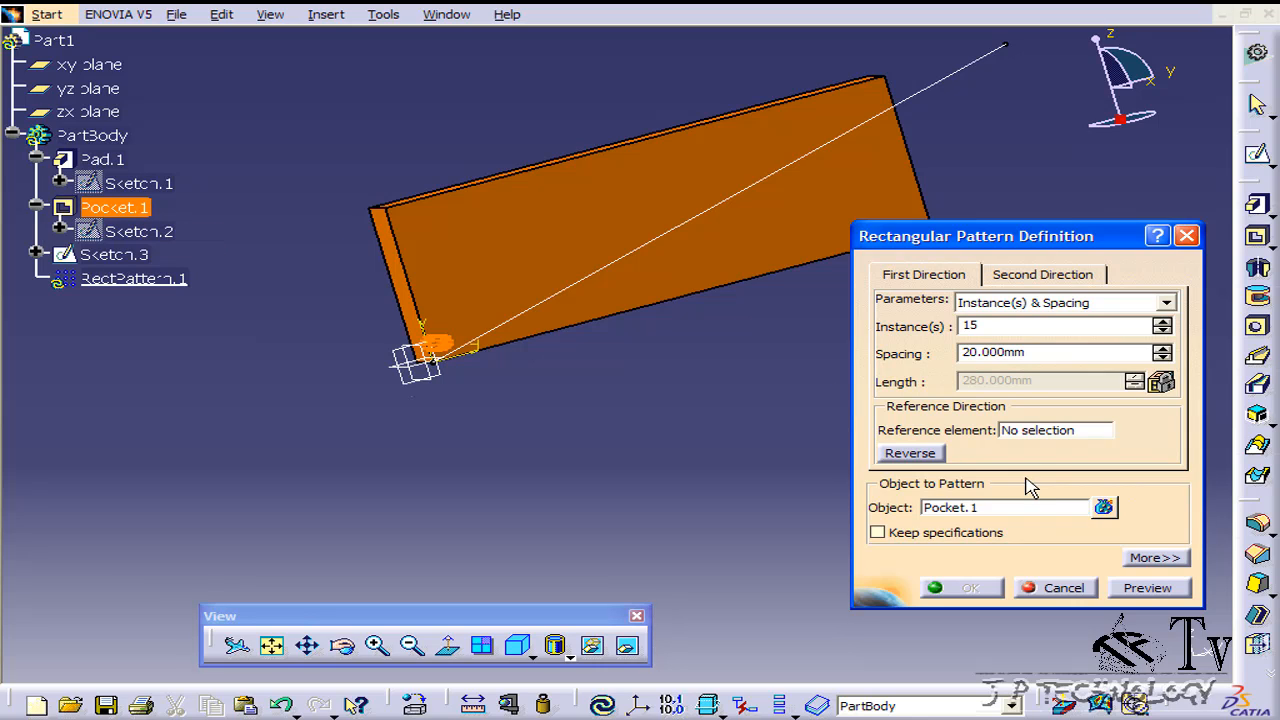
Step: Use the sketched slanted line as the first direction's reference and create the pattern with 15 instances spaced 20 mm
{"action": "left_click", "coordinate": [1050, 432]}
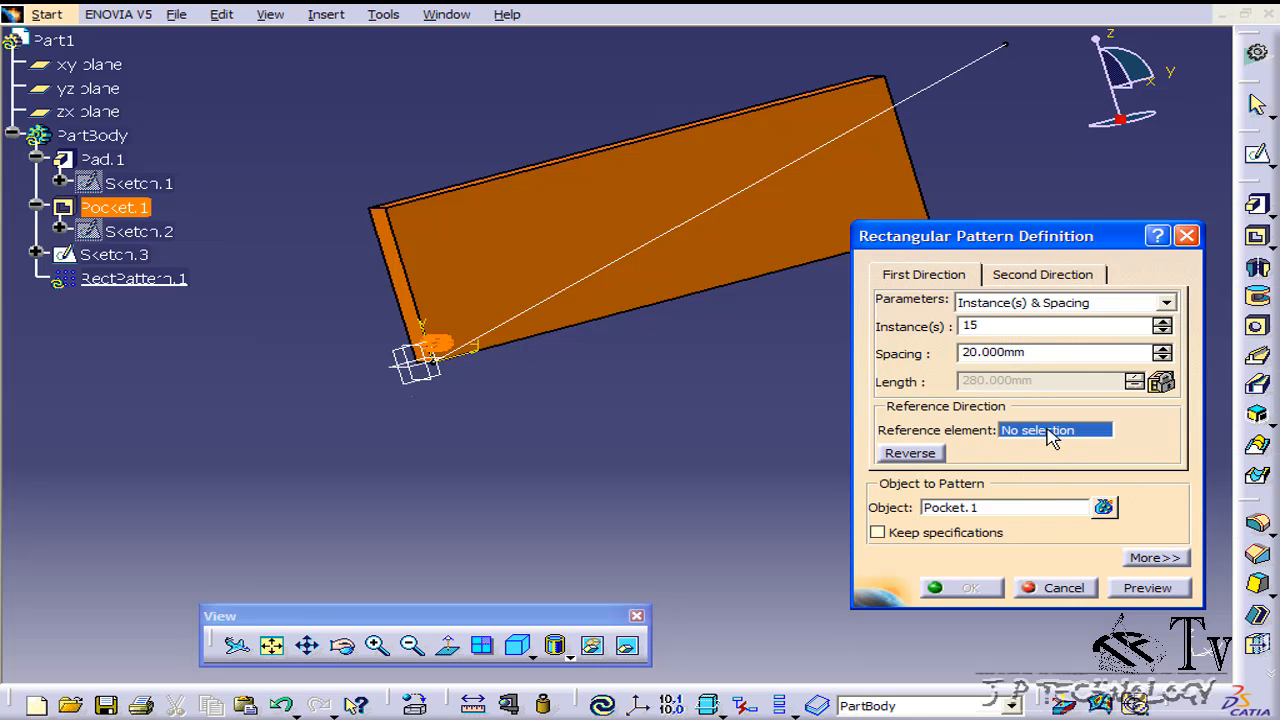
{"action": "left_click", "coordinate": [930, 97]}
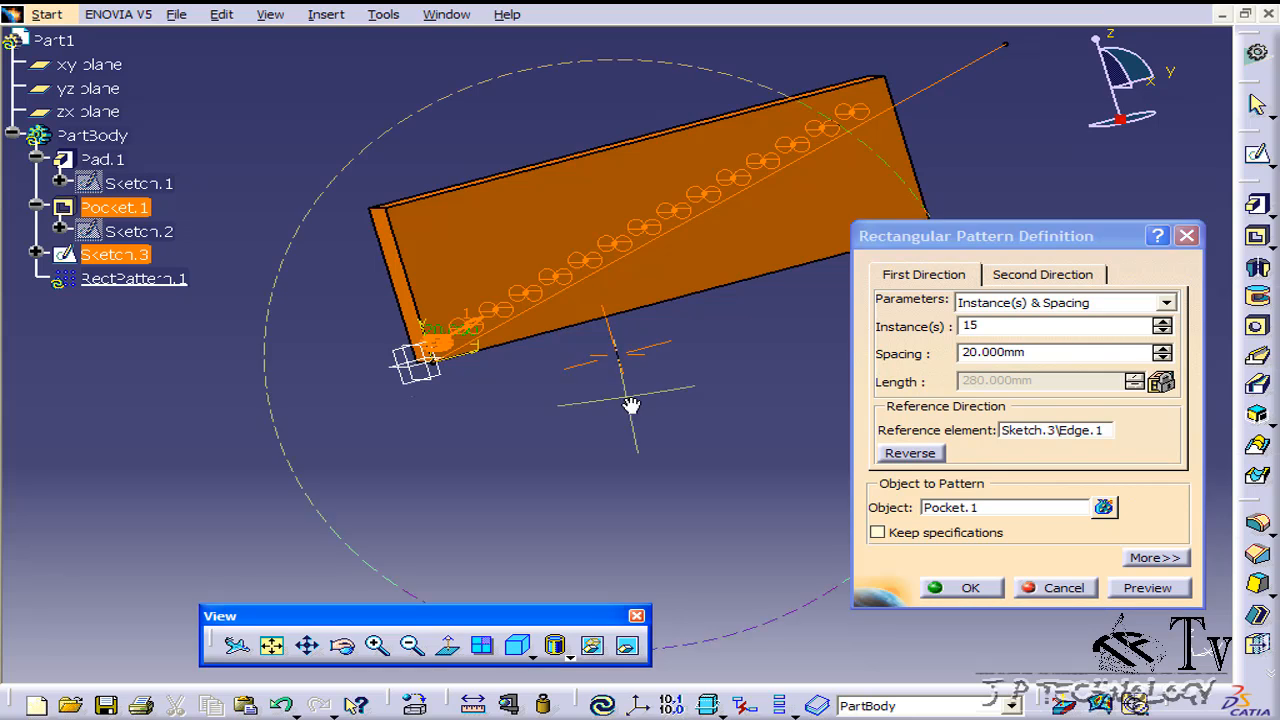
{"action": "middle_click_drag", "start_coordinate": [631, 405], "coordinate": [326, 378]}
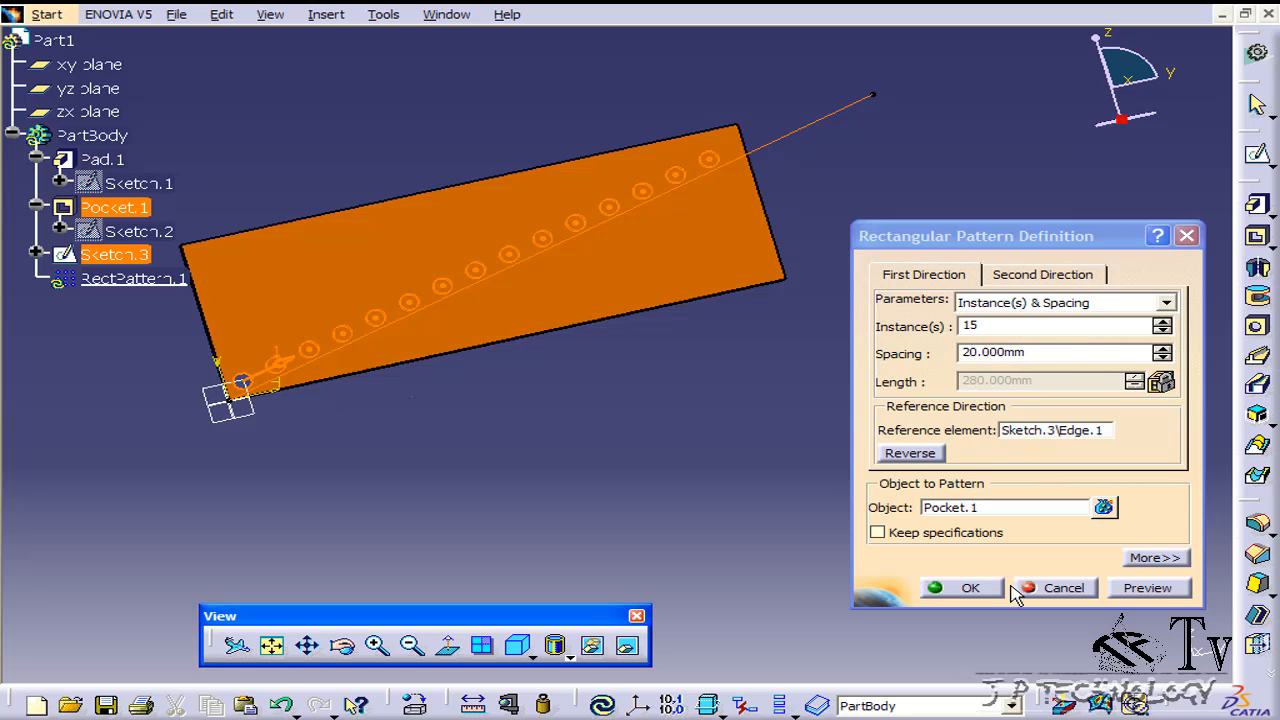
{"action": "left_click", "coordinate": [970, 588]}
{"action": "middle_click_drag", "start_coordinate": [614, 414], "coordinate": [563, 436]}
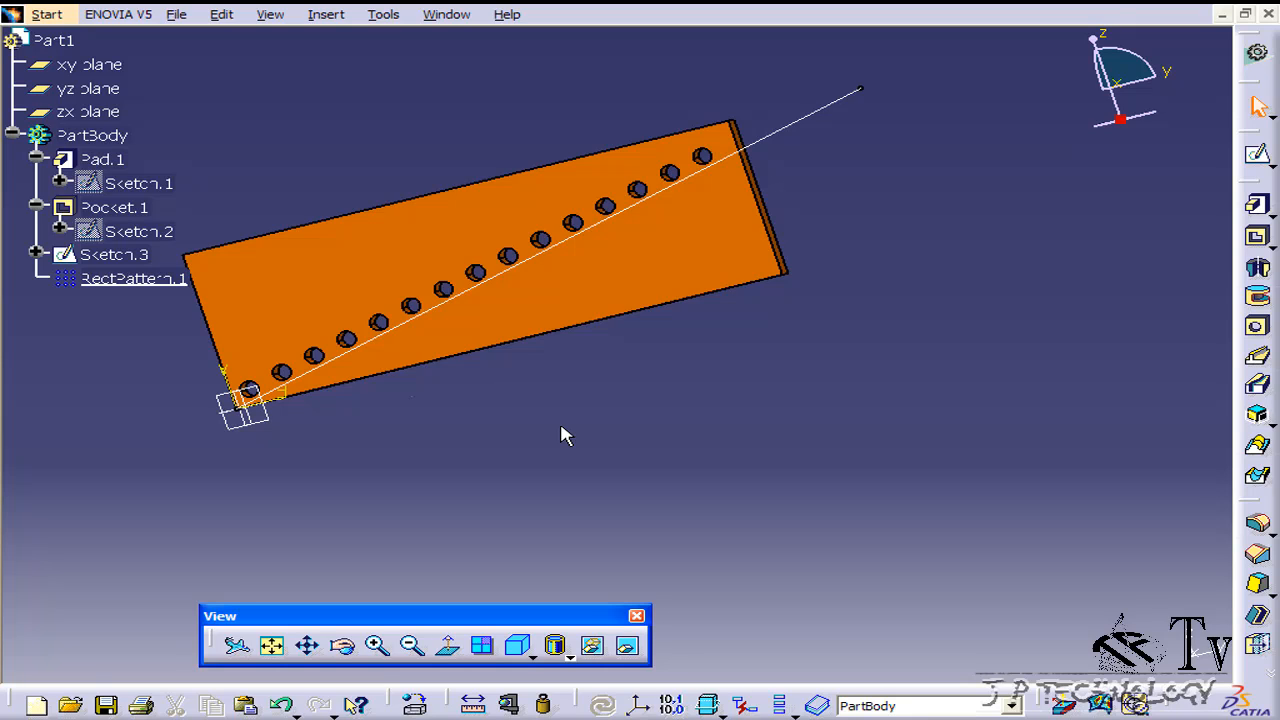
Step: Set the slanted line's angle to 20° in Sketch.3 and exit to update the hole pattern
{"action": "left_click", "coordinate": [805, 131]}
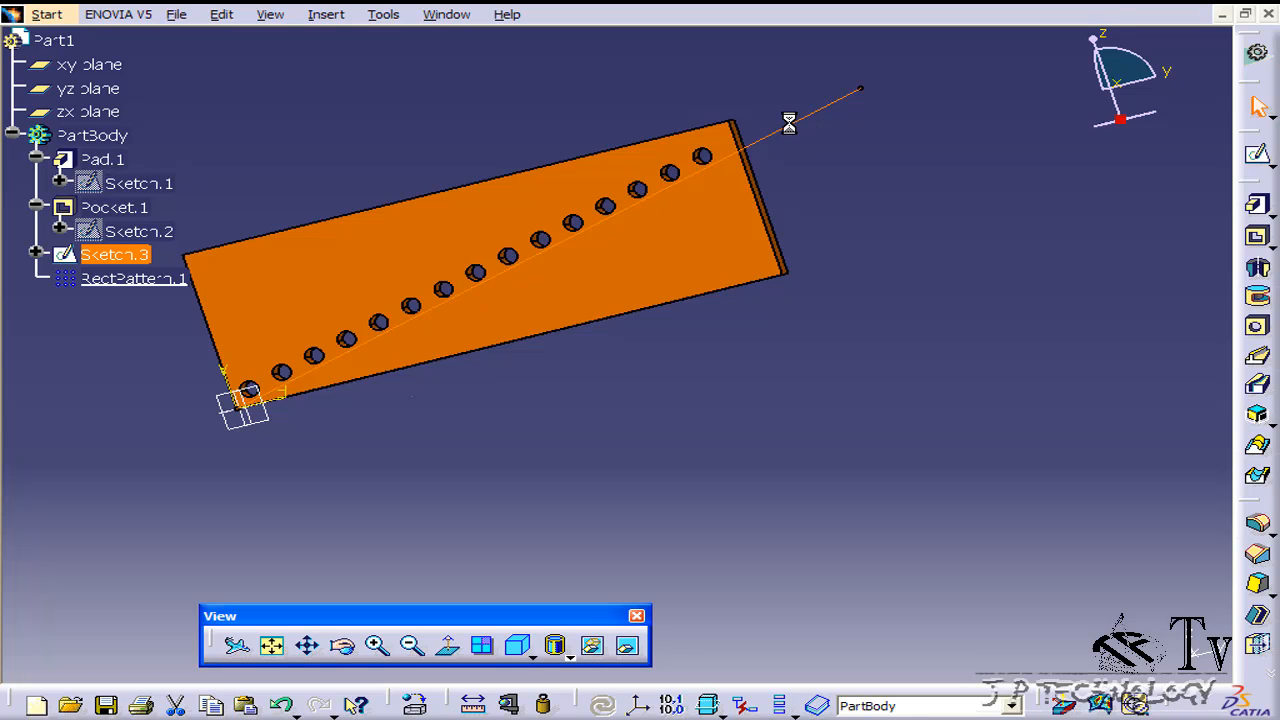
{"action": "double_click", "coordinate": [78, 254]}
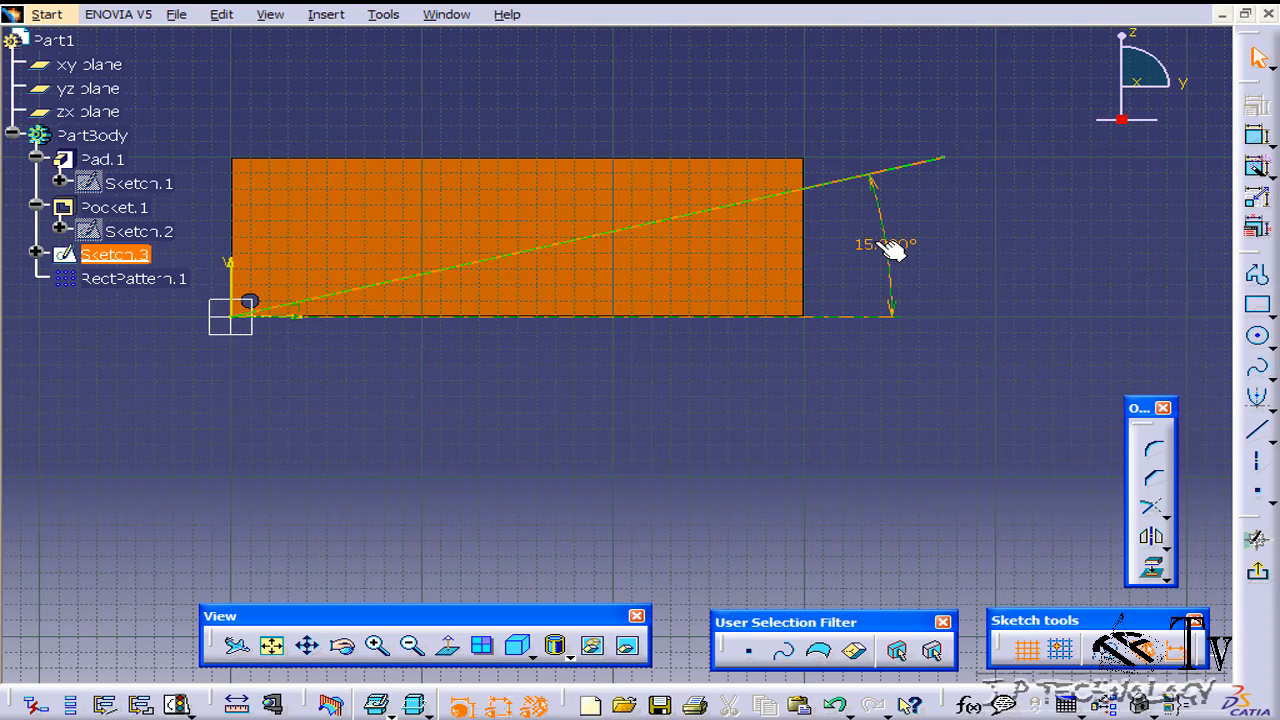
{"action": "double_click", "coordinate": [872, 246]}
{"action": "type", "text": "20"}
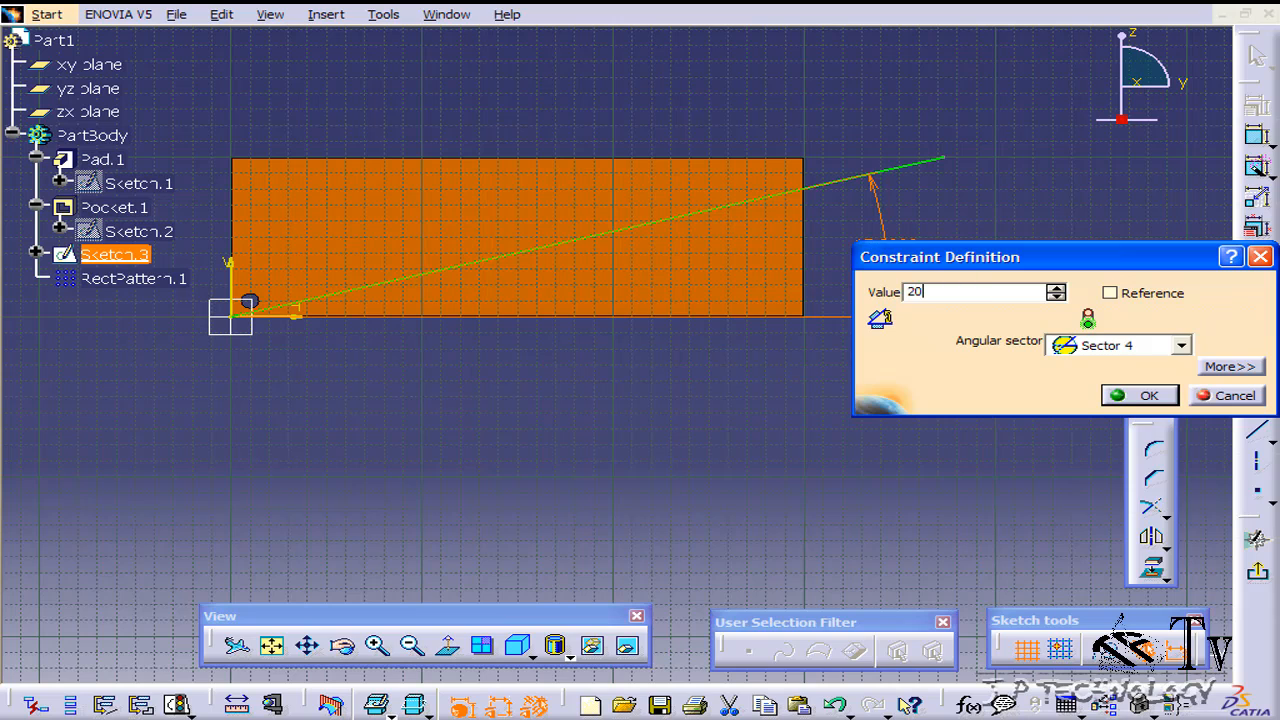
{"action": "left_click", "coordinate": [1145, 395]}
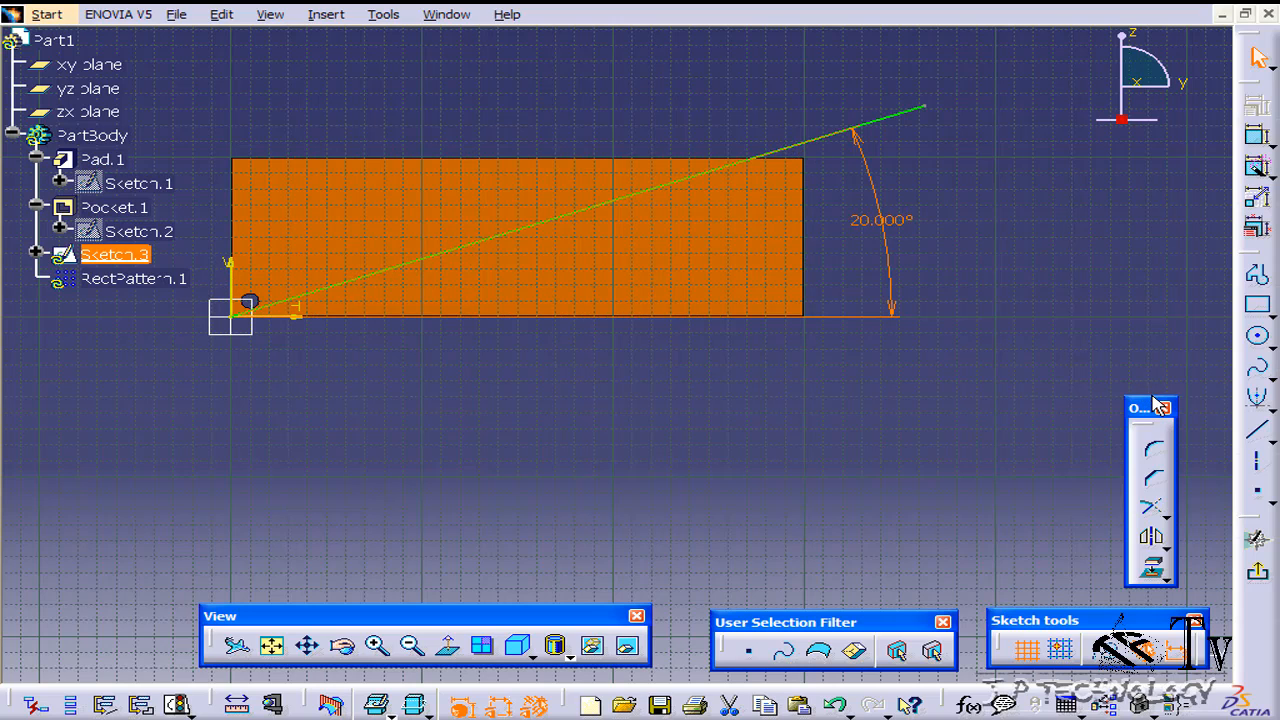
{"action": "left_click", "coordinate": [1260, 576]}
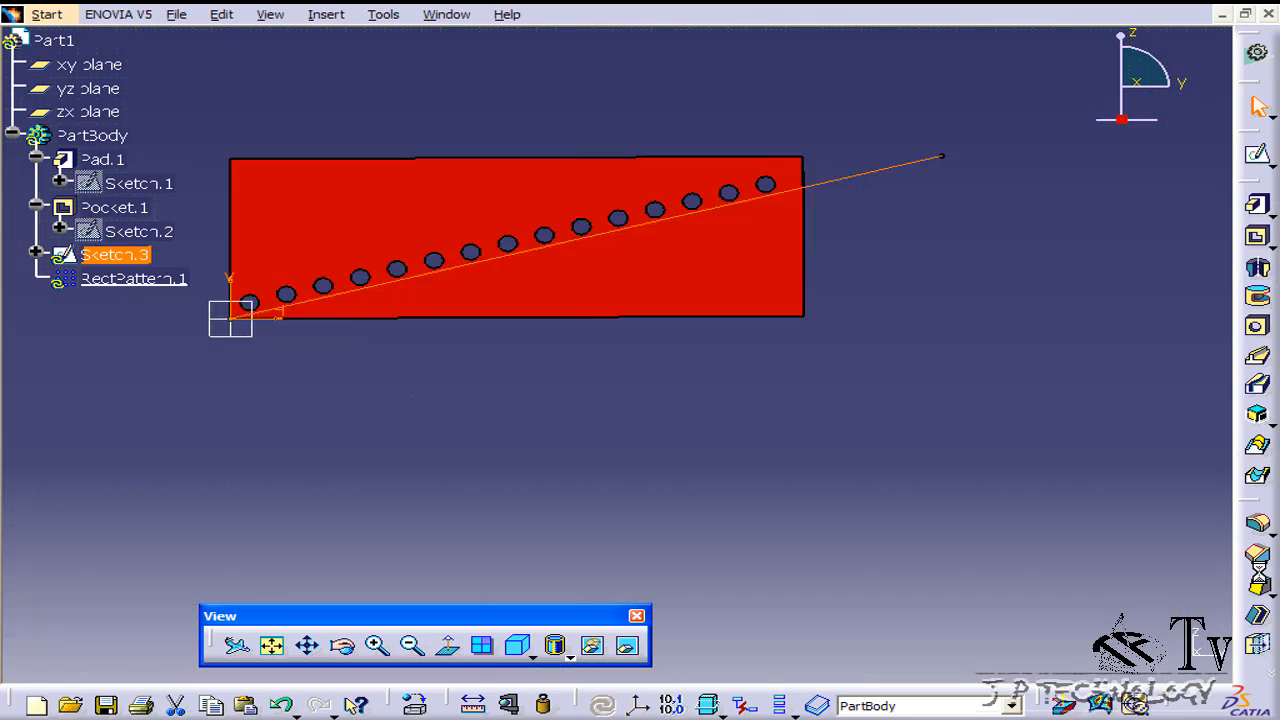
{"action": "mouse_move", "coordinate": [677, 443]}
{"action": "middle_mouse_down"}
{"action": "mouse_move", "coordinate": [871, 449]}
{"action": "mouse_move", "coordinate": [683, 449]}
{"action": "middle_mouse_up"}
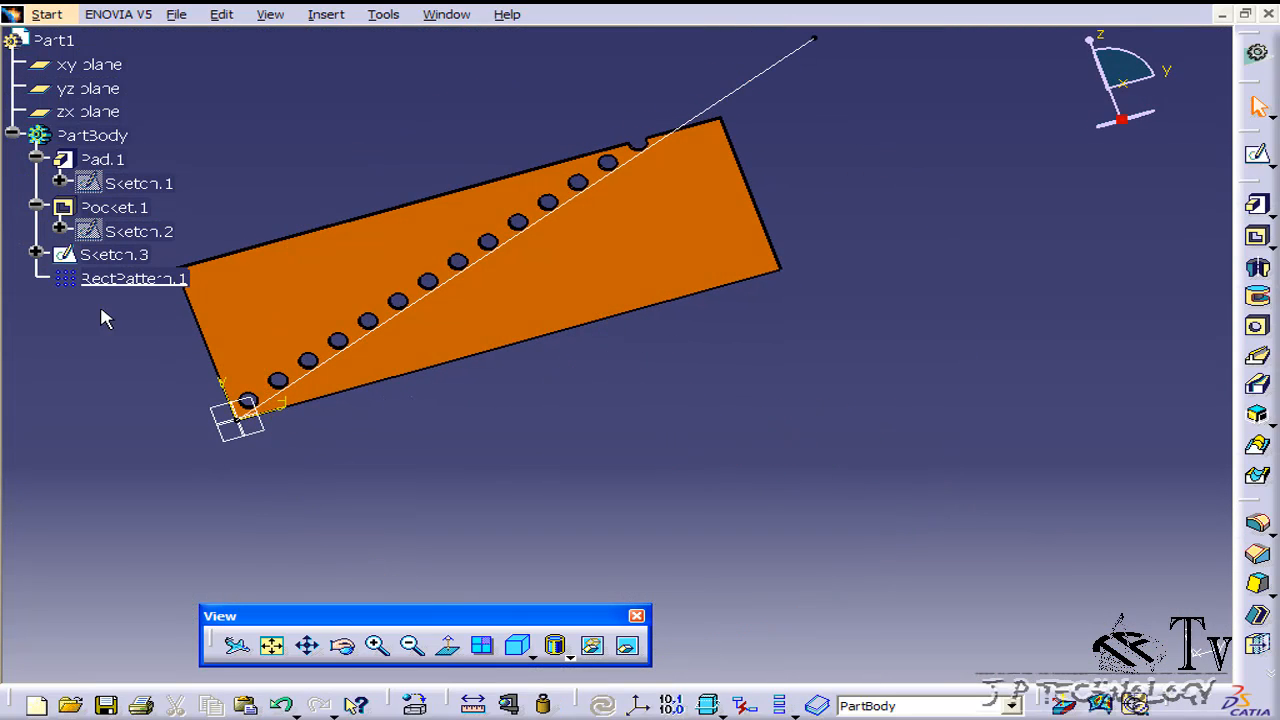
Step: Set the slanted line's angle to 5° in Sketch.3 and exit to update the hole pattern
{"action": "double_click", "coordinate": [114, 255]}
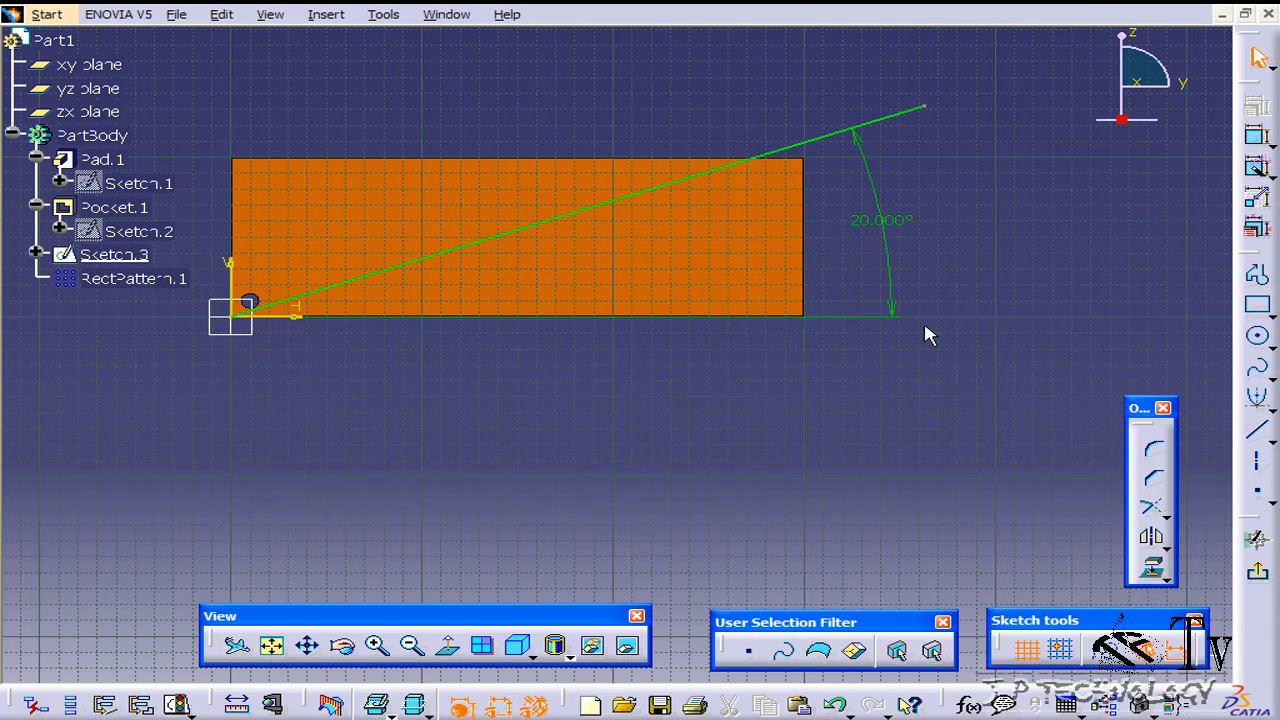
{"action": "left_click", "coordinate": [886, 216]}
{"action": "double_click", "coordinate": [886, 216]}
{"action": "type", "text": "5"}
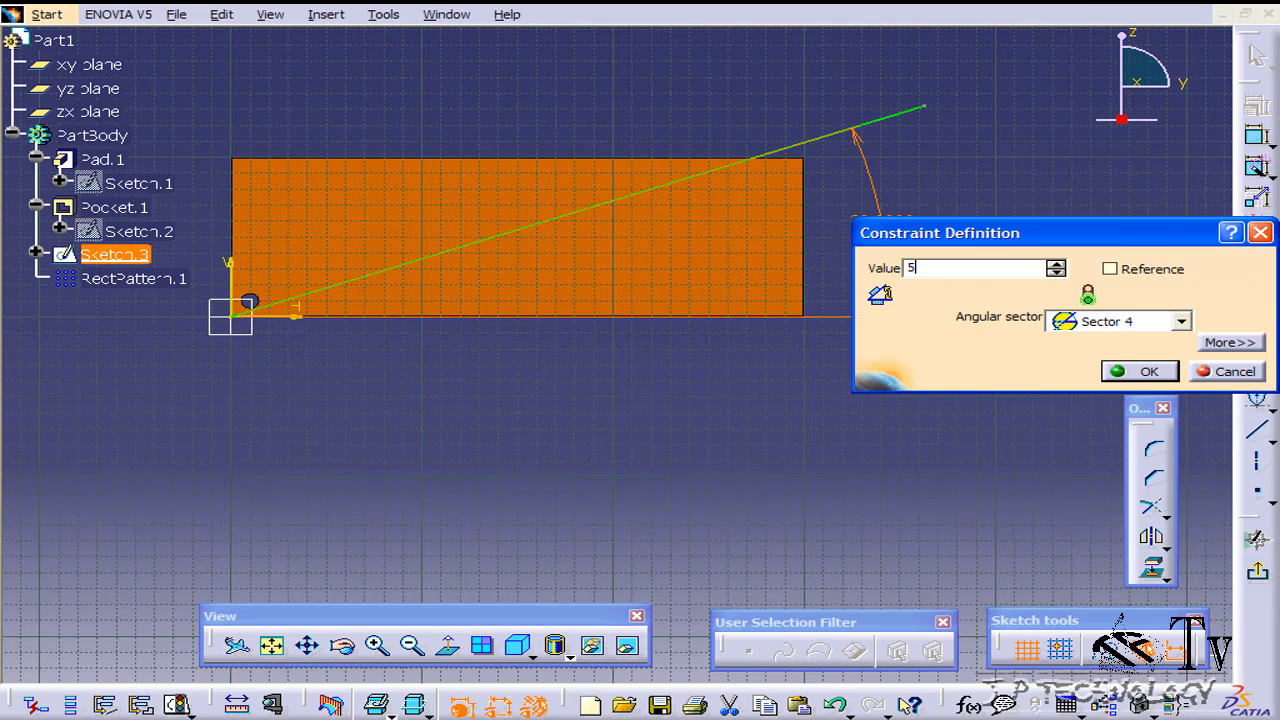
{"action": "left_click", "coordinate": [1138, 371]}
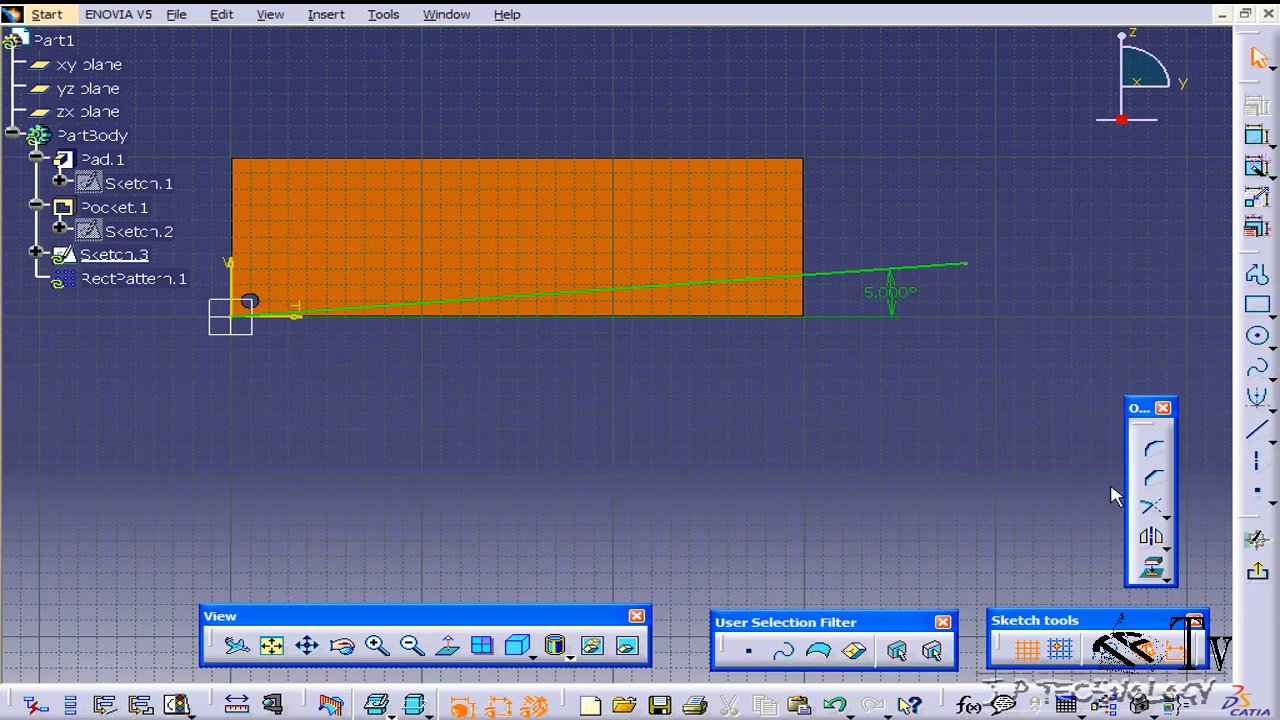
{"action": "left_click", "coordinate": [1257, 571]}
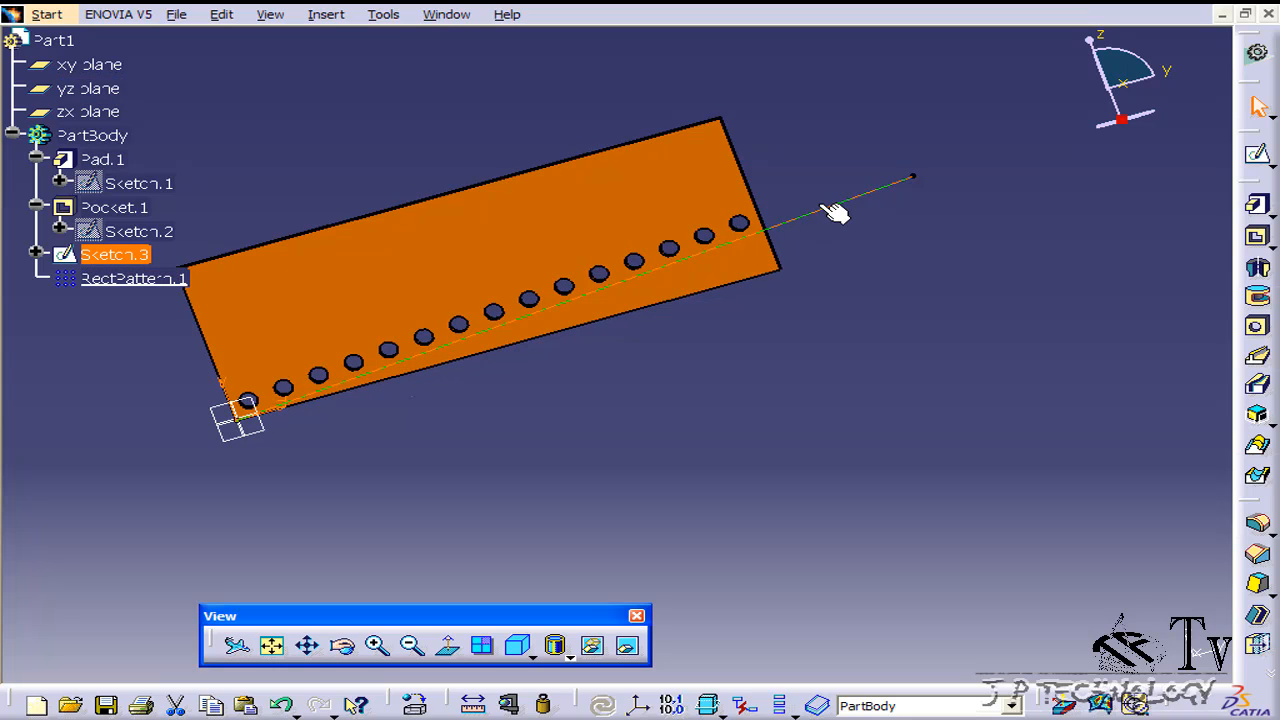
Step: Replace the circle in the pocket's sketch with a small rectangle around the hole's centre, and exit to update the pattern
{"action": "double_click", "coordinate": [125, 233]}
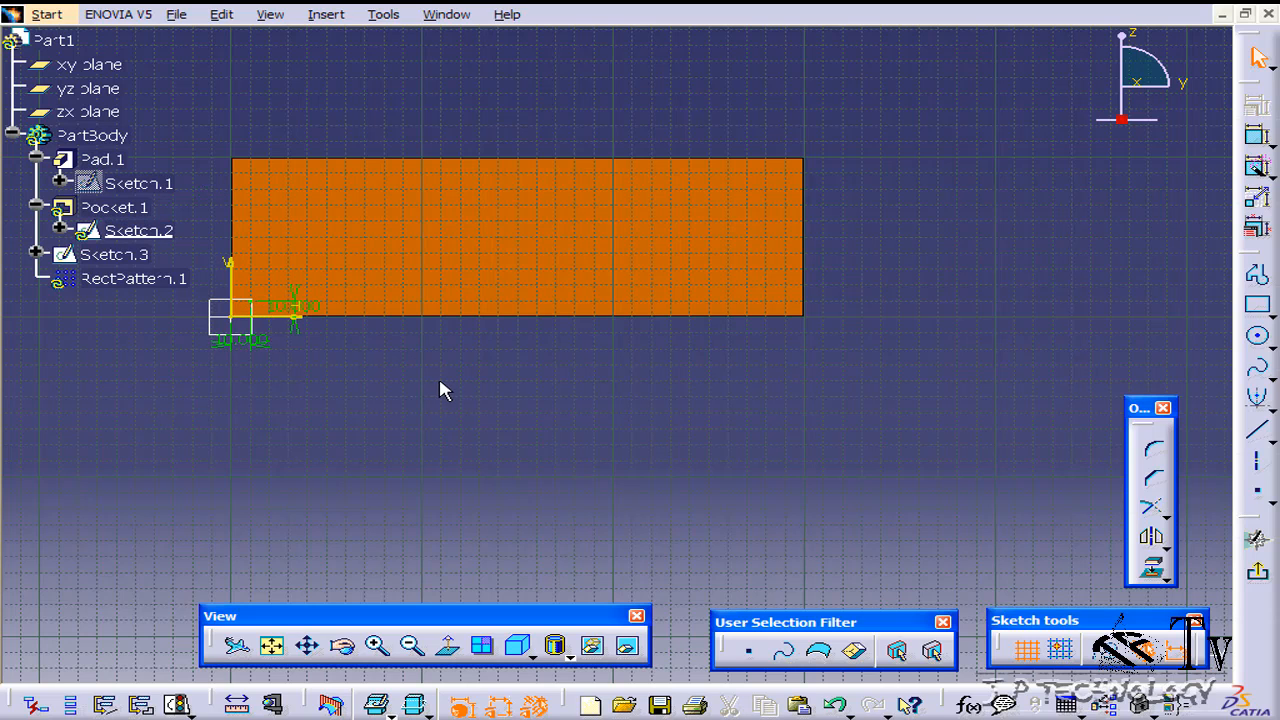
{"action": "middle_click_drag", "start_coordinate": [444, 390], "coordinate": [810, 362]}
{"action": "left_click", "coordinate": [1257, 305]}
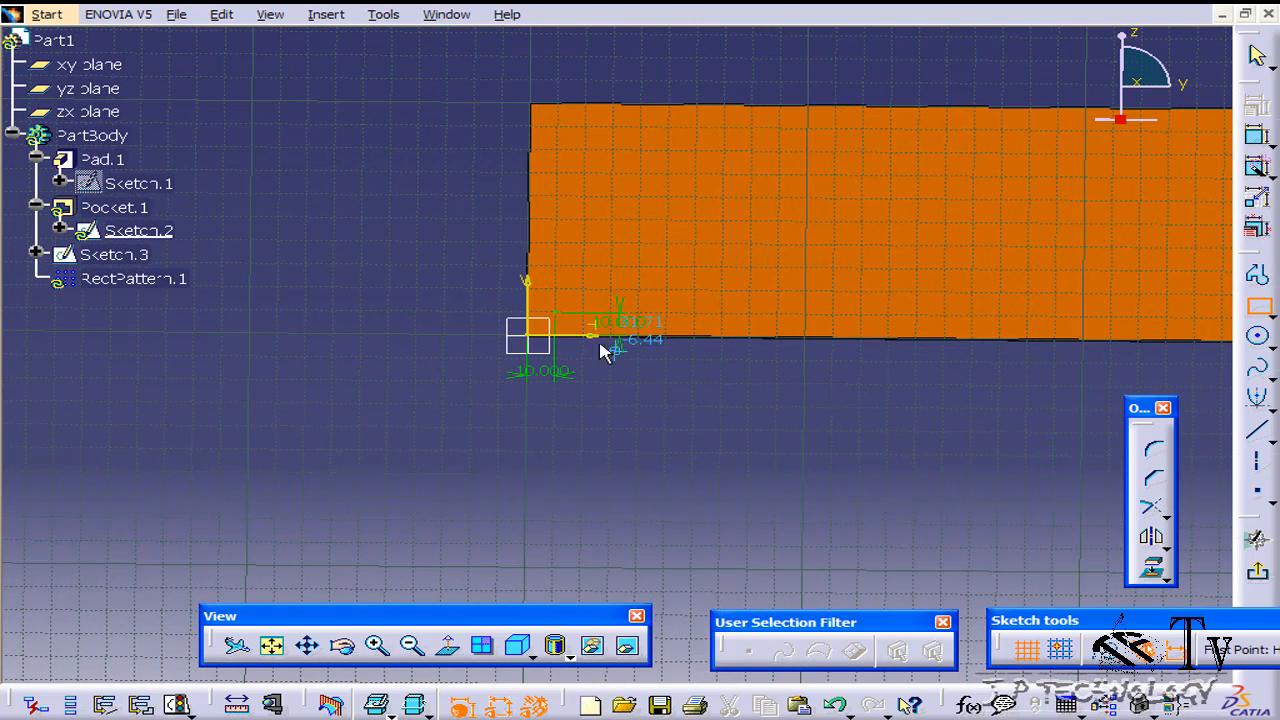
{"action": "left_click", "coordinate": [541, 304]}
{"action": "left_click", "coordinate": [568, 321]}
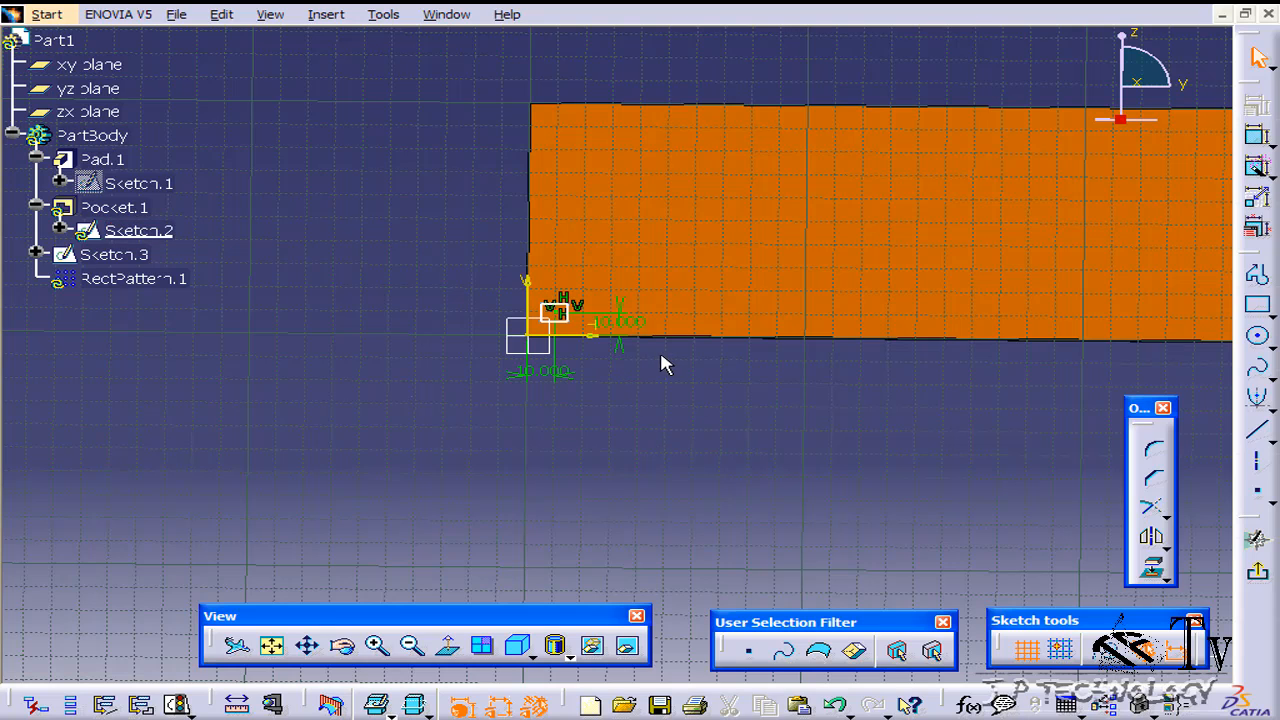
{"action": "left_click", "coordinate": [1259, 574]}
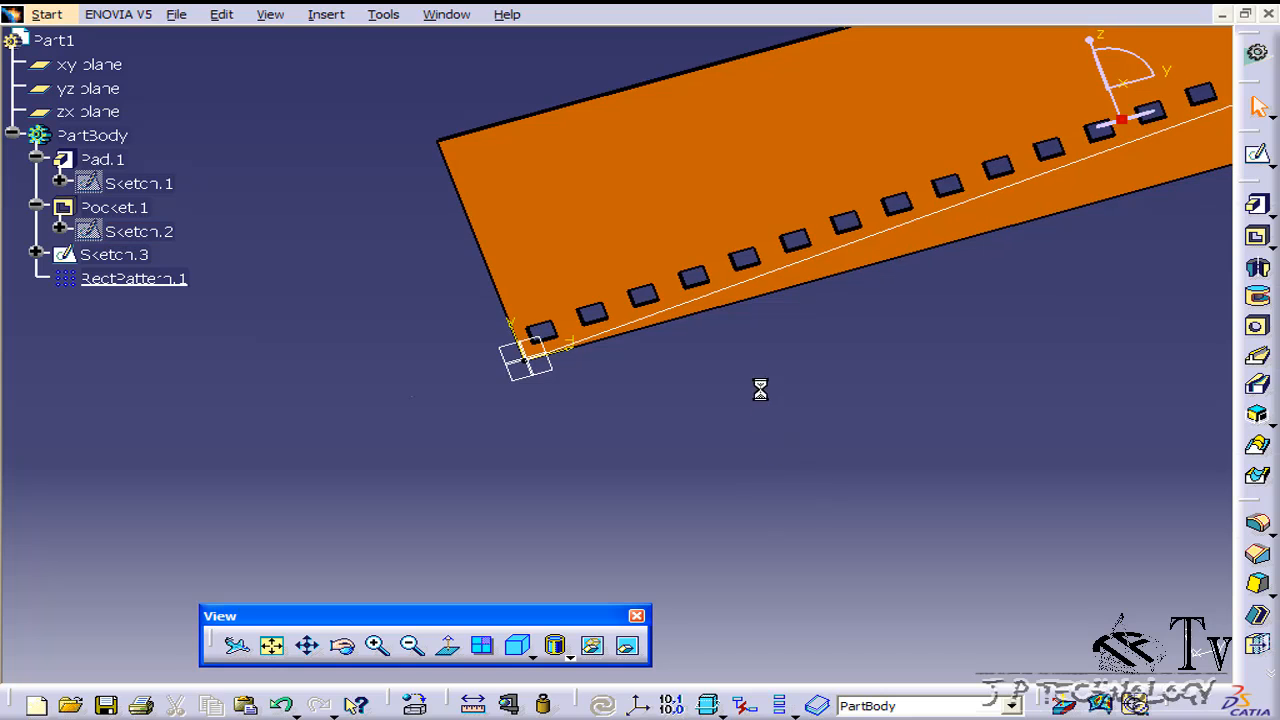
{"action": "middle_click_drag", "start_coordinate": [759, 391], "coordinate": [743, 417]}
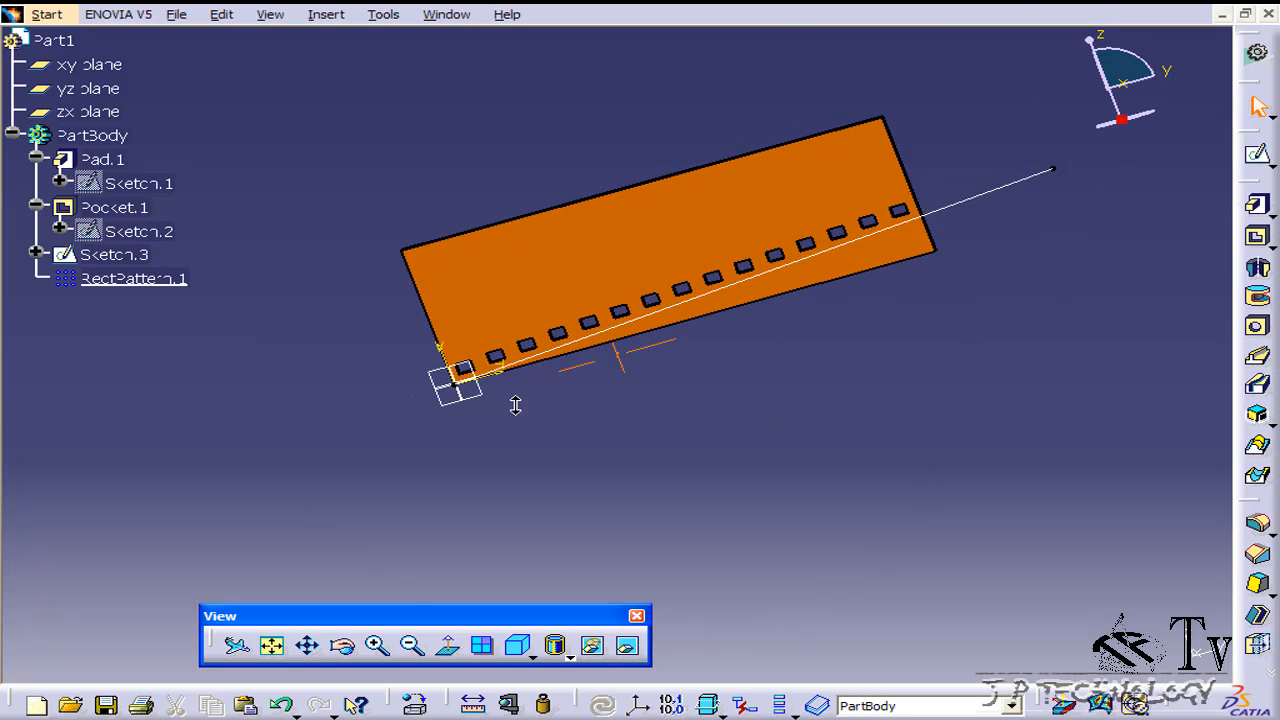
{"action": "middle_click_drag", "start_coordinate": [515, 404], "coordinate": [529, 371]}
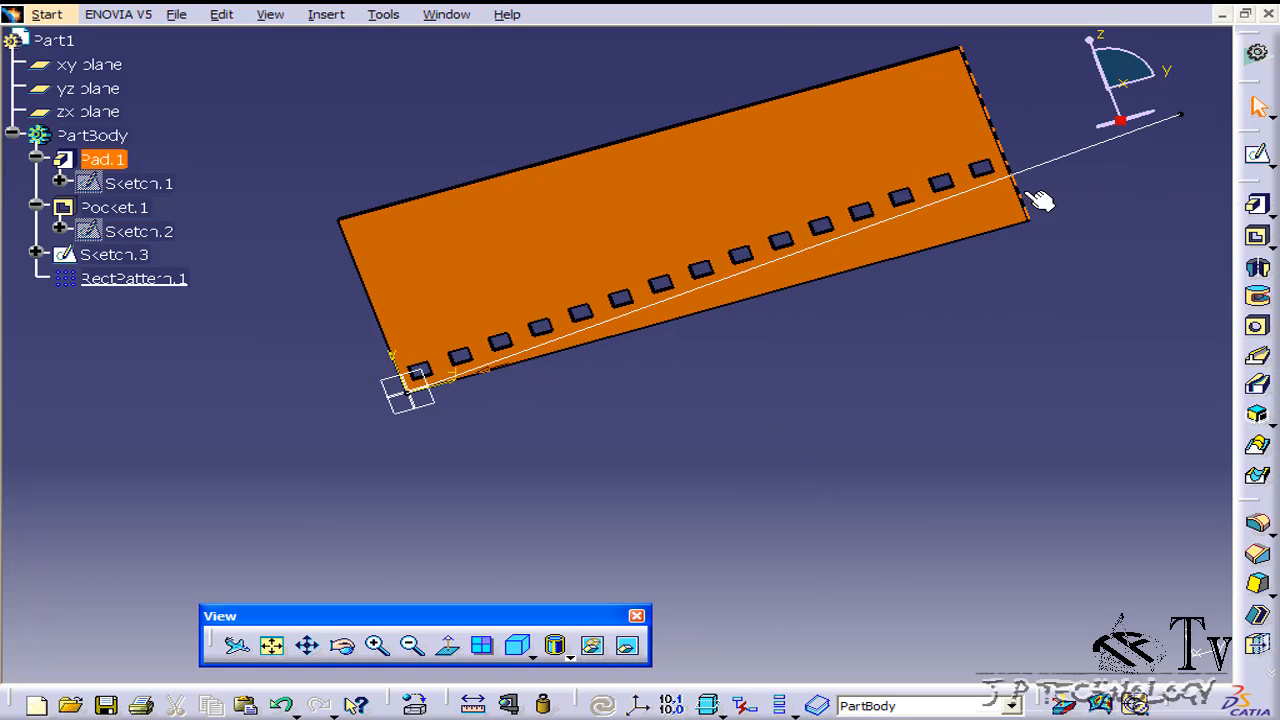